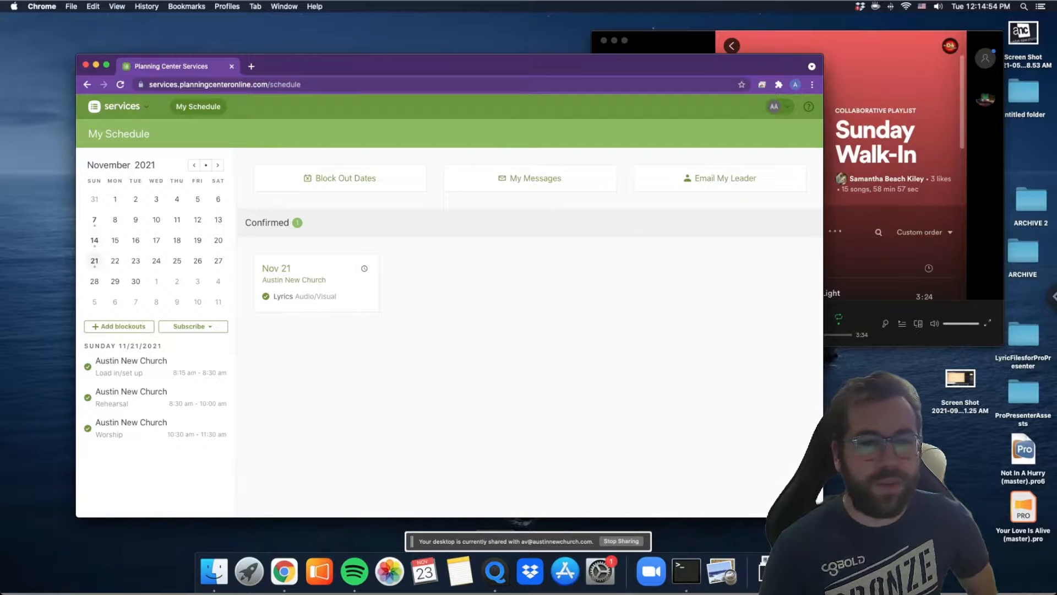
# Open the Nov 21 Austin New Church plan and review its full order of service
pyautogui.click(278, 269)
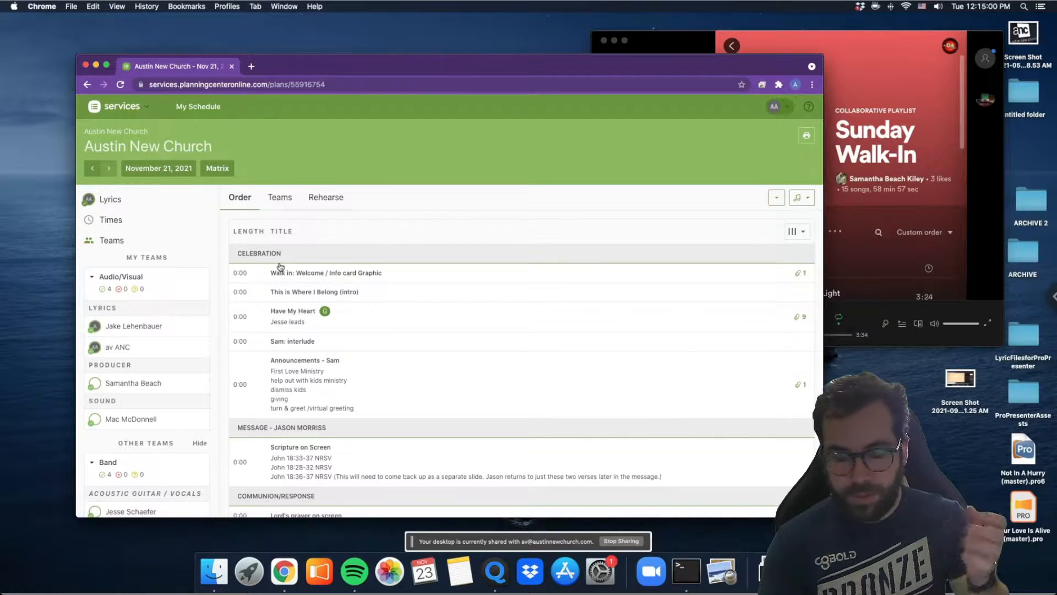
pyautogui.scroll(-2, 538, 300)
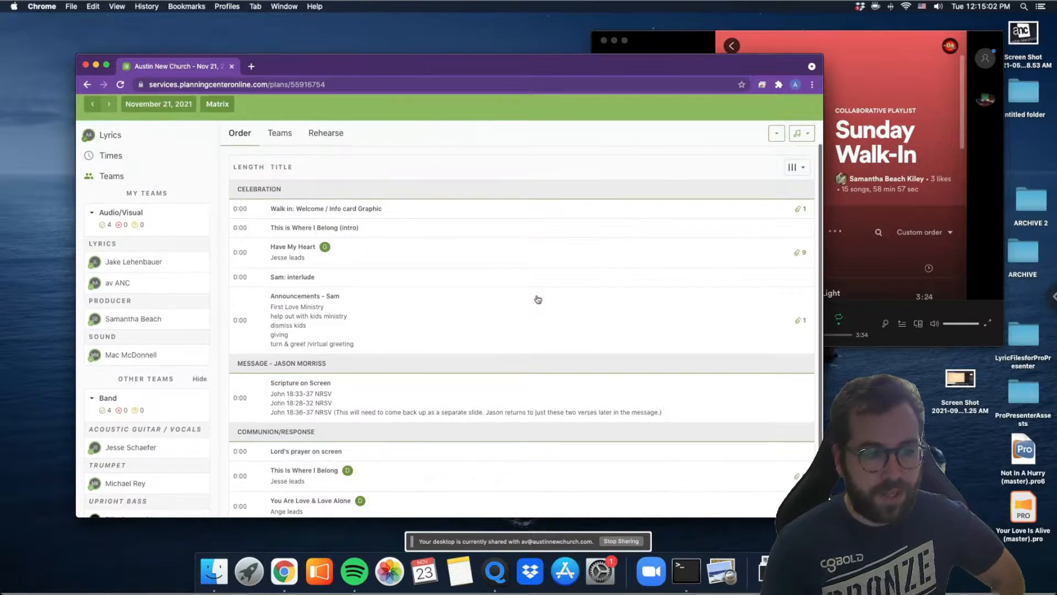
pyautogui.scroll(-2, 389, 252)
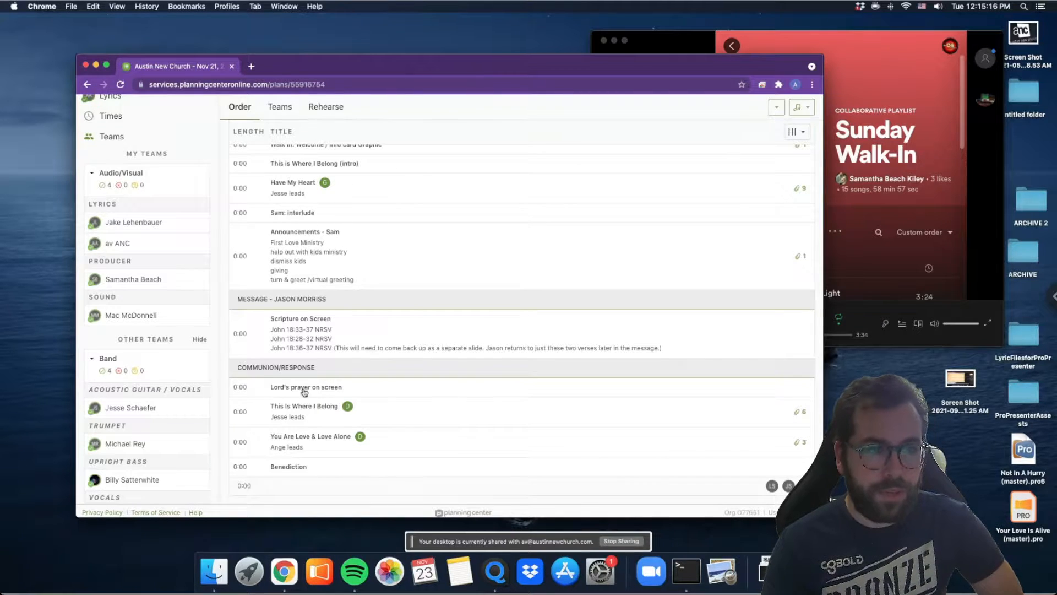
# Switch to ProPresenter and add a new playlist named 2021-11-23
pyautogui.click(321, 576)
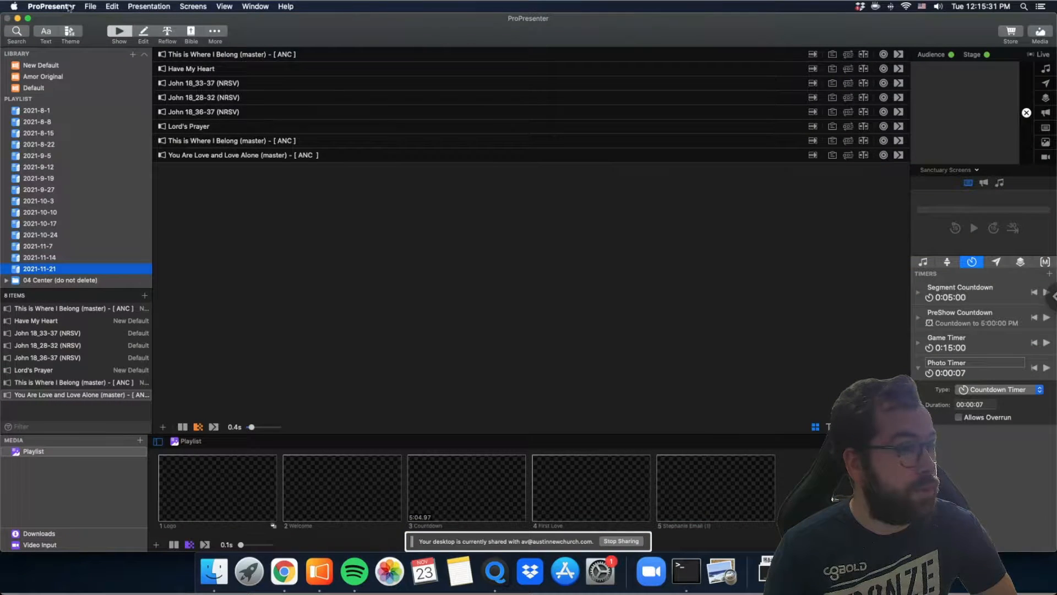
pyautogui.click(69, 7)
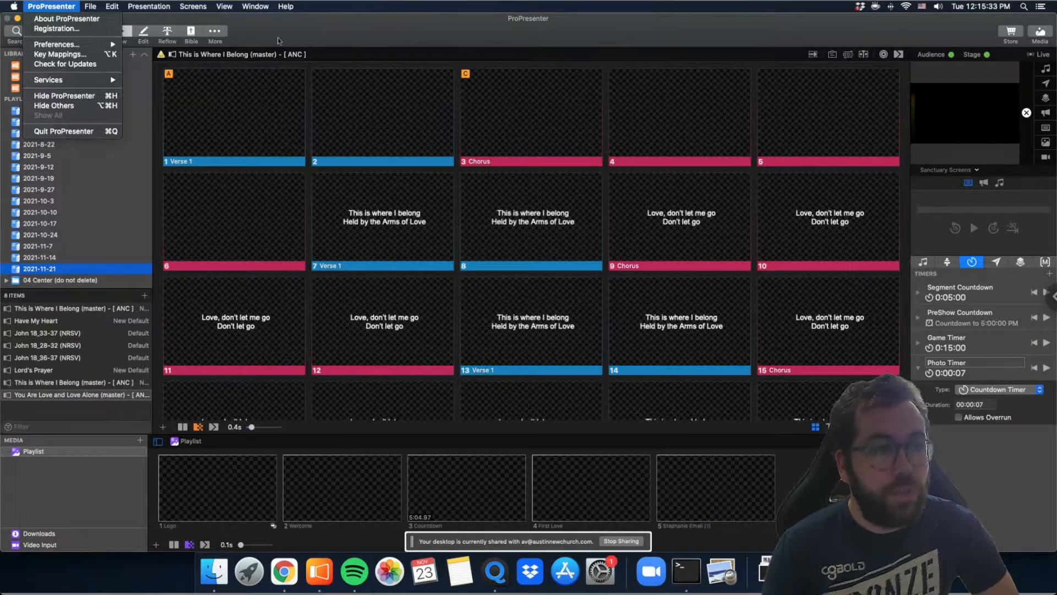
pyautogui.click(287, 27)
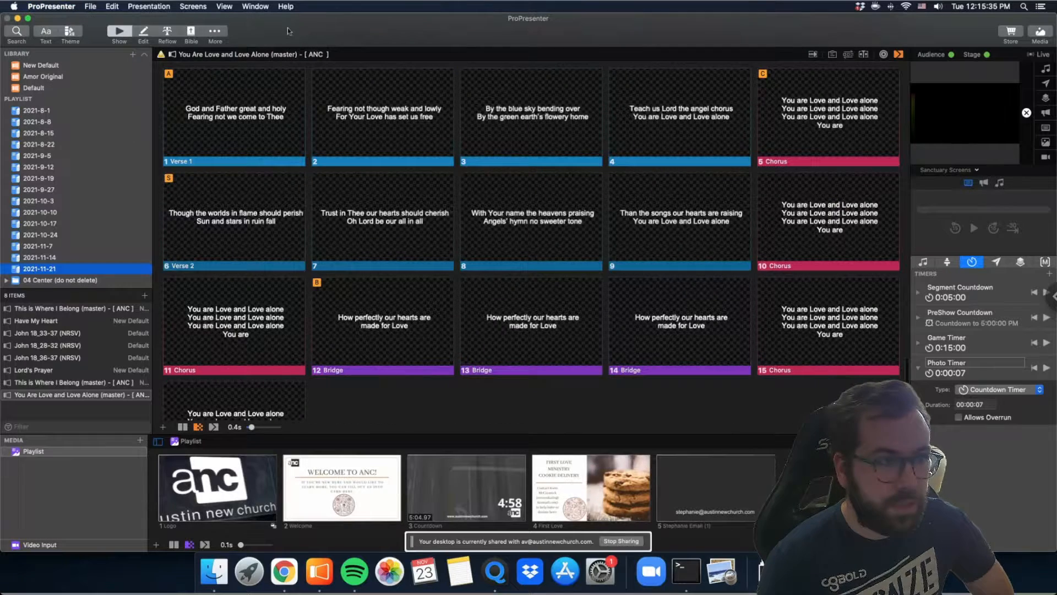
pyautogui.click(133, 56)
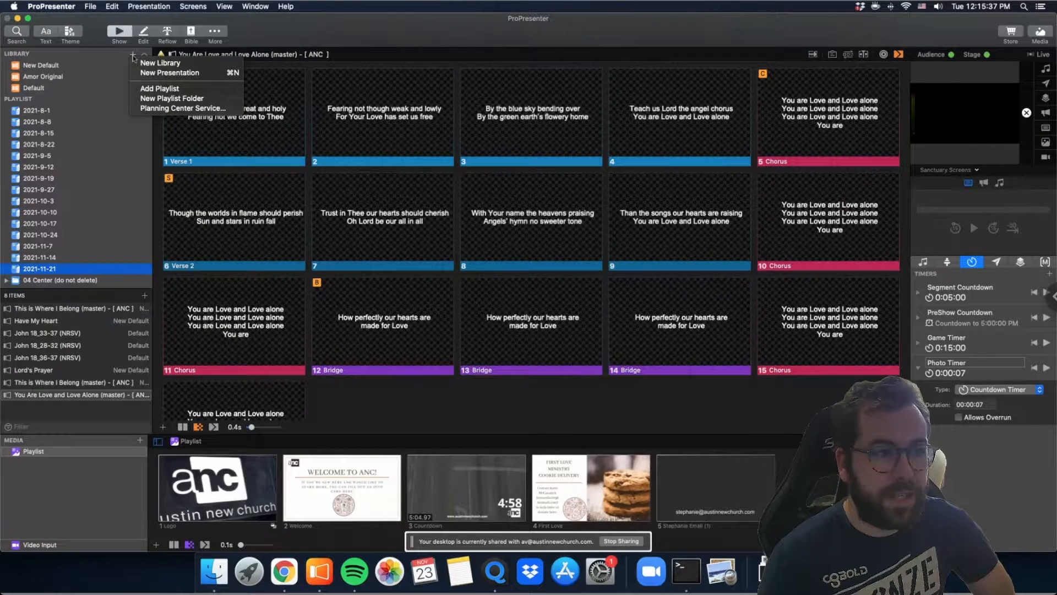
pyautogui.click(160, 89)
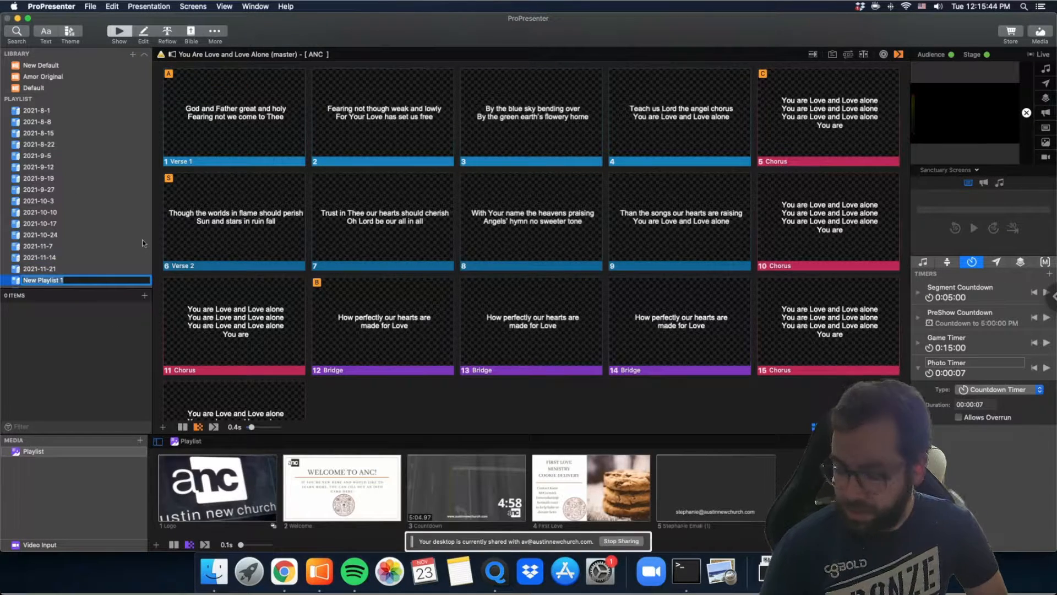
pyautogui.write('2021-11-23')
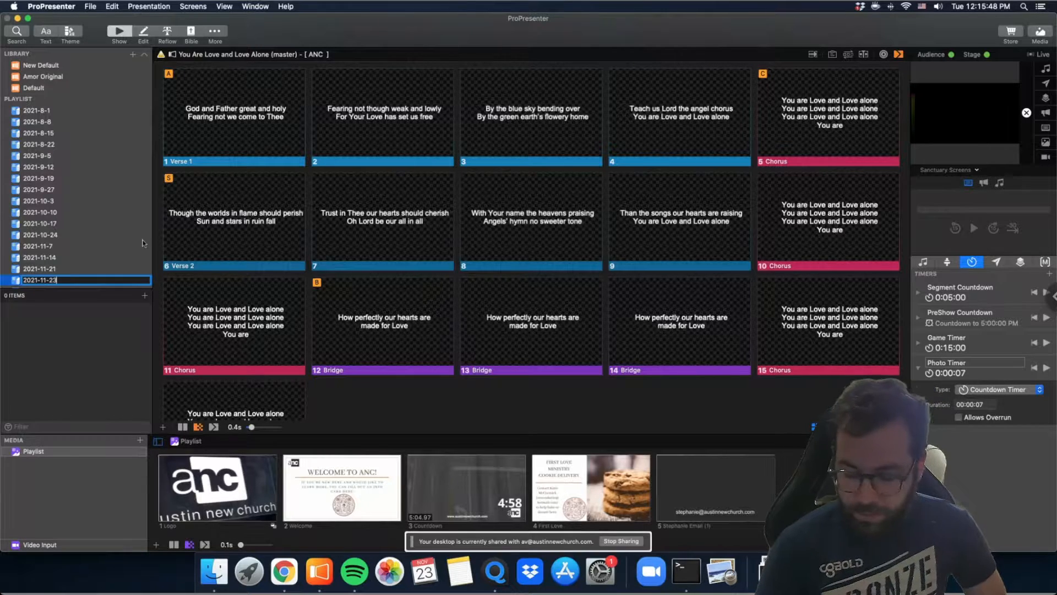
pyautogui.press('Return')
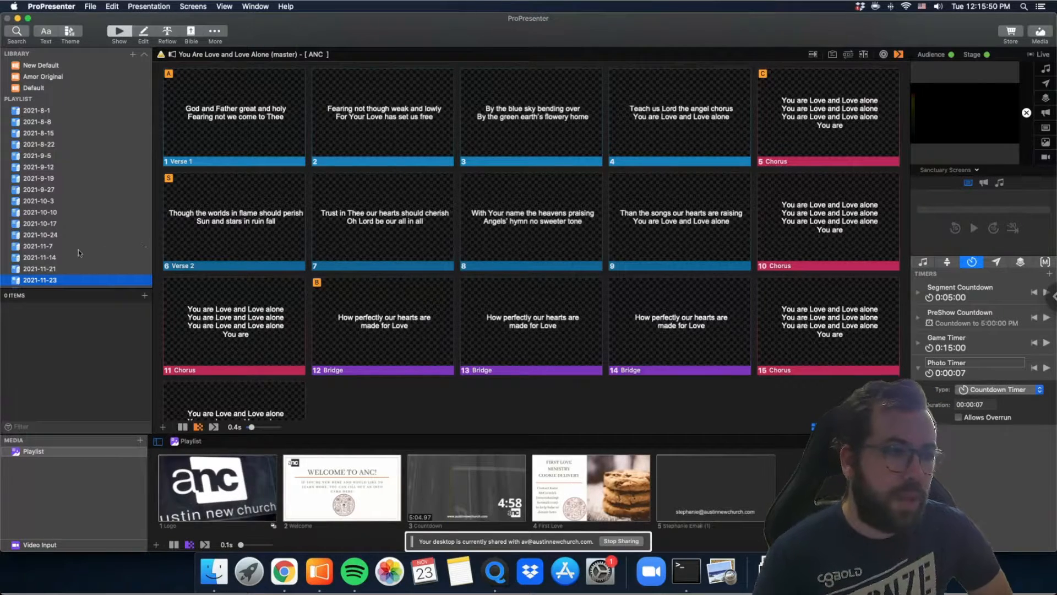
pyautogui.scroll(-1, 78, 245)
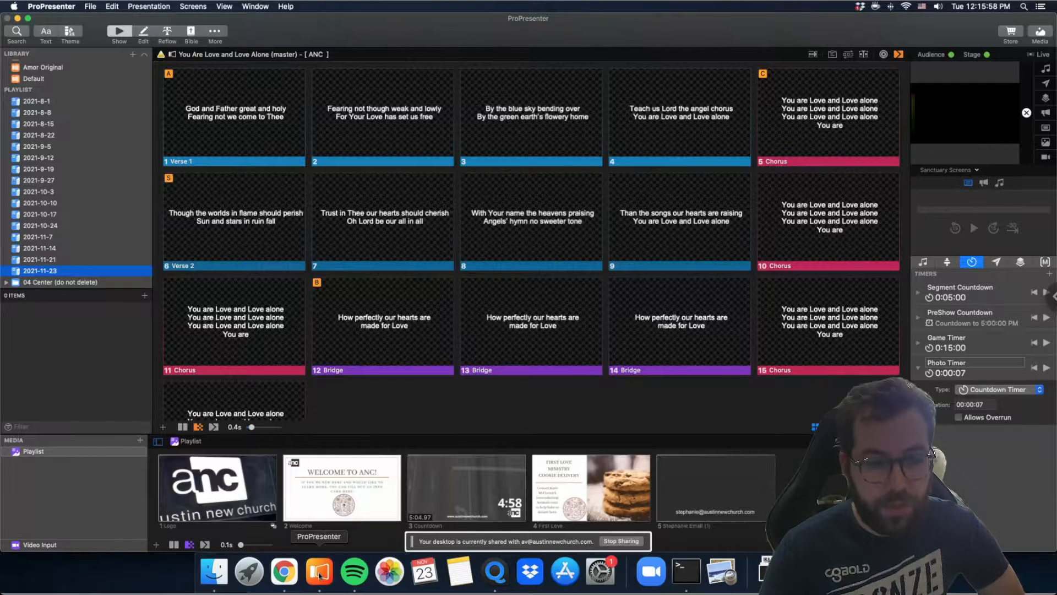
# Check the Planning Center order in Chrome, and add Have My Heart from ProPresenter's New Default library to the 2021-11-23 playlist
pyautogui.click(291, 577)
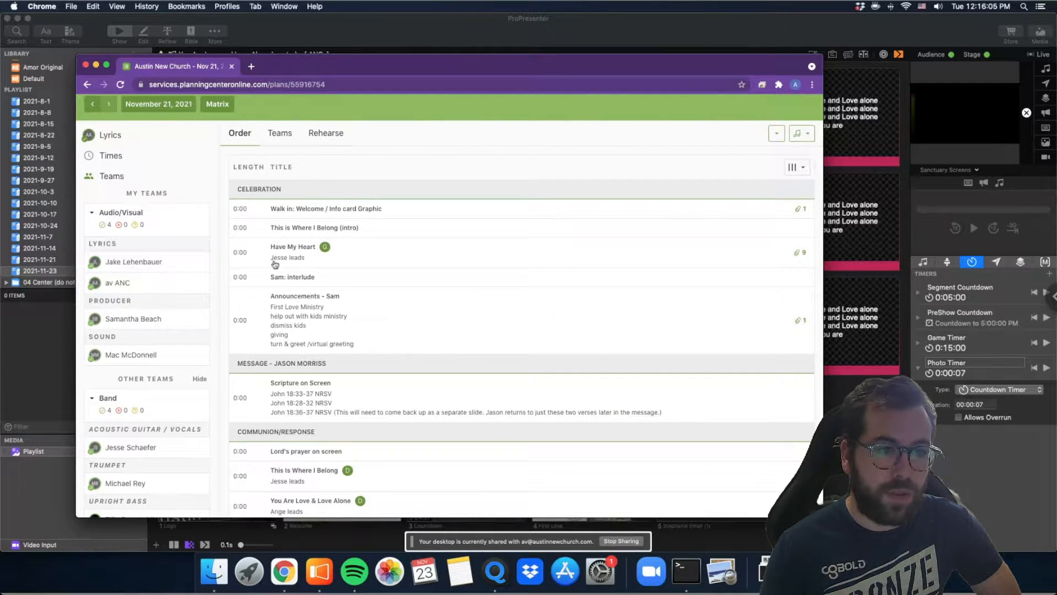
pyautogui.click(39, 347)
pyautogui.scroll(1, 67, 118)
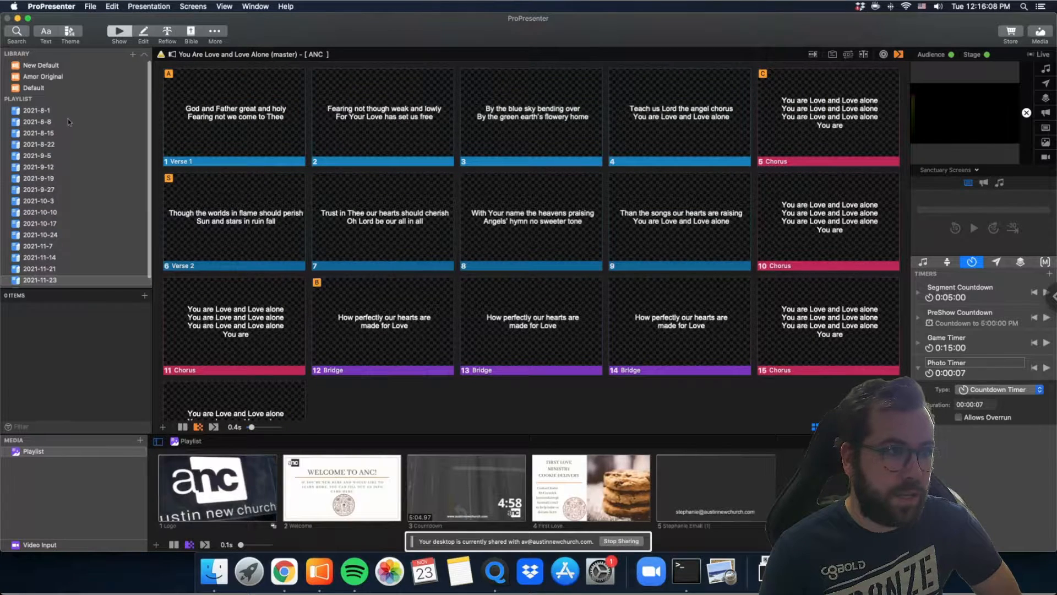
pyautogui.click(51, 68)
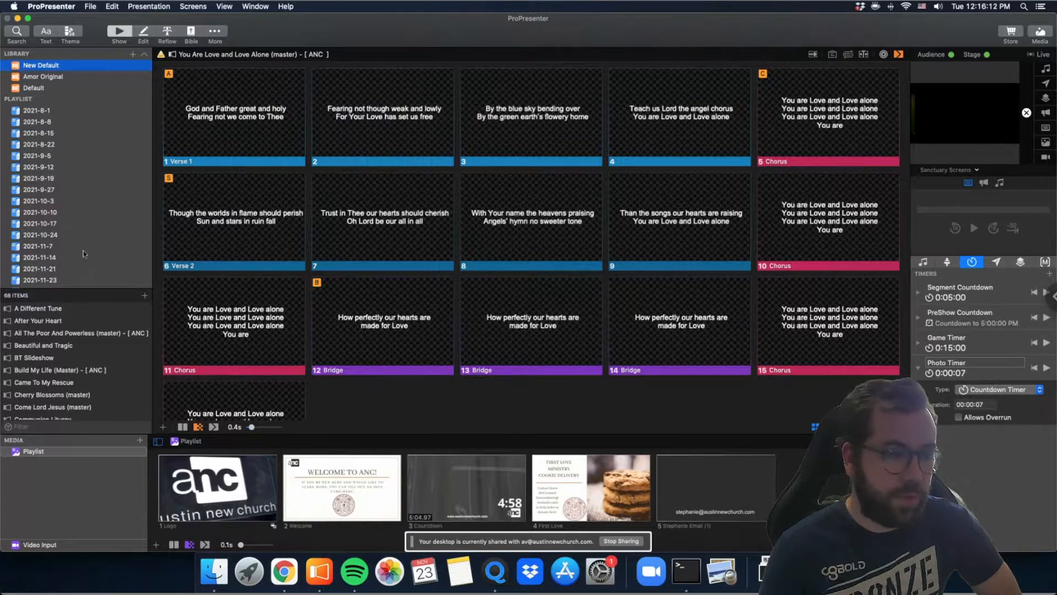
pyautogui.scroll(-5, 94, 374)
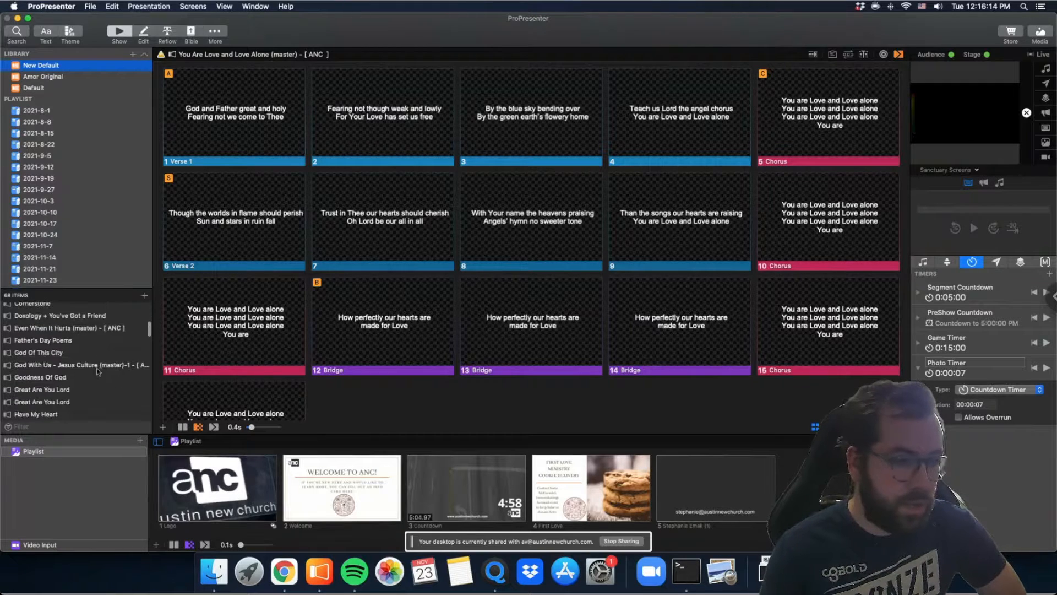
pyautogui.scroll(-3, 97, 372)
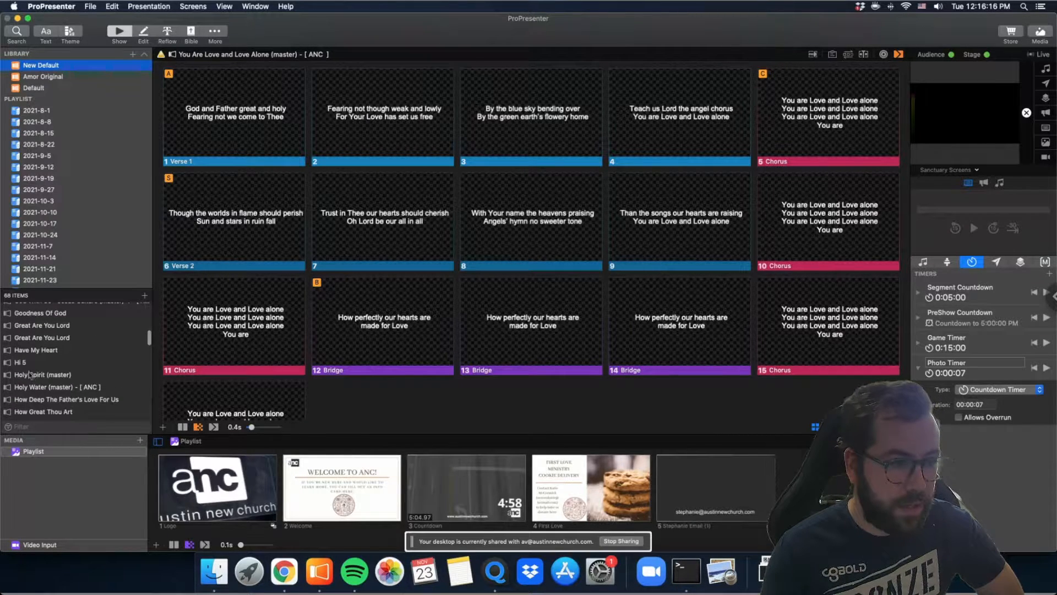
pyautogui.moveTo(23, 353); pyautogui.dragTo(39, 275)
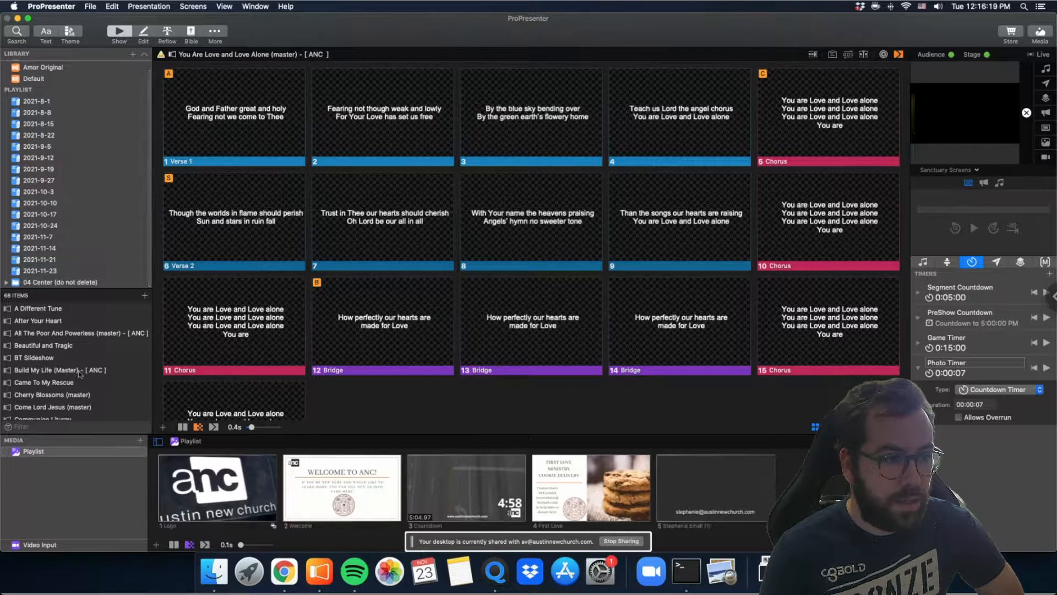
# Add This is Where I Belong (master) - [ ANC ] from the library to the 2021-11-23 playlist and display that playlist's items
pyautogui.click(284, 573)
pyautogui.click(24, 501)
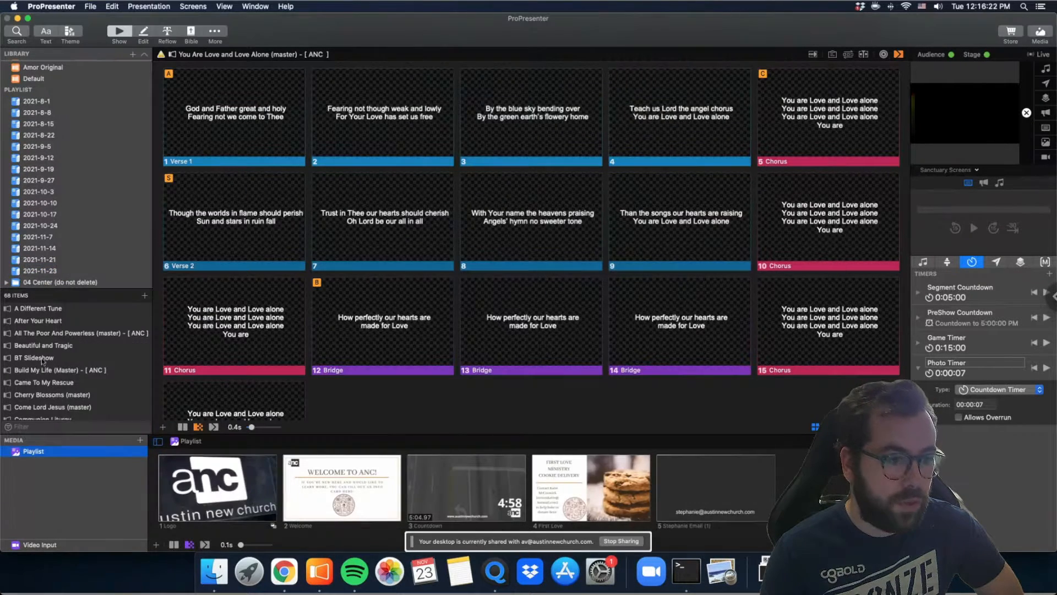
pyautogui.scroll(-15, 82, 387)
pyautogui.scroll(-5, 82, 388)
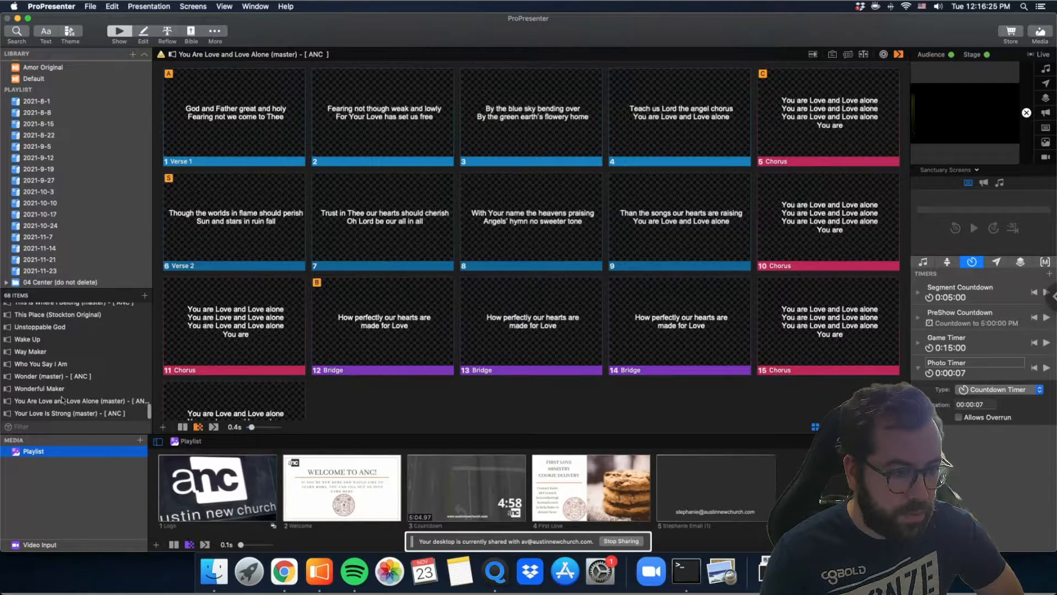
pyautogui.moveTo(62, 401); pyautogui.dragTo(55, 273)
pyautogui.click(18, 272)
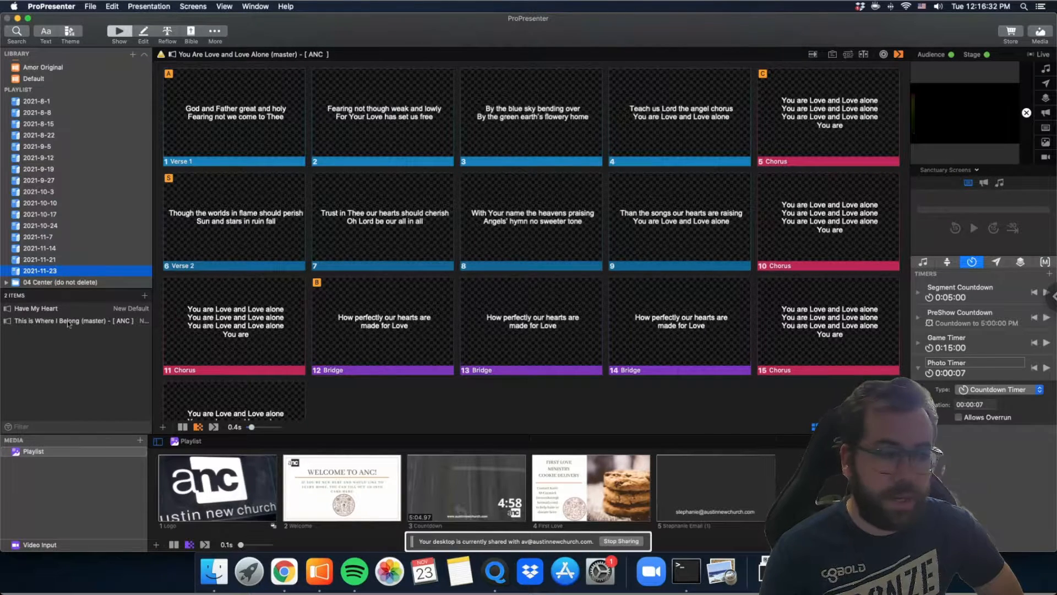
# Compare the 2021-11-23 playlist with the Communion/Response songs of the Planning Center plan in Chrome, and return to ProPresenter
pyautogui.click(284, 572)
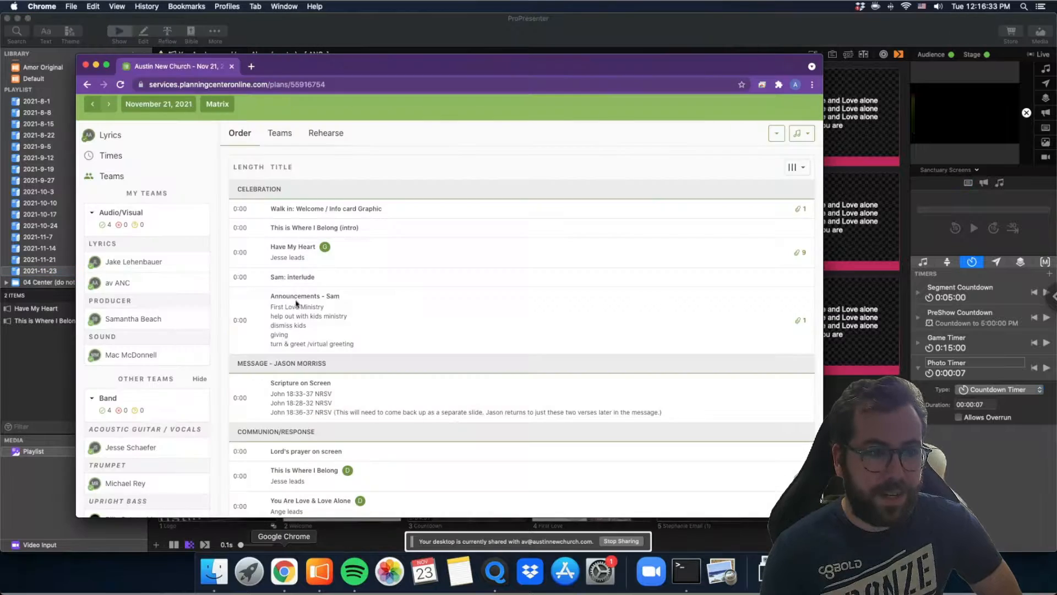
pyautogui.scroll(-3, 377, 451)
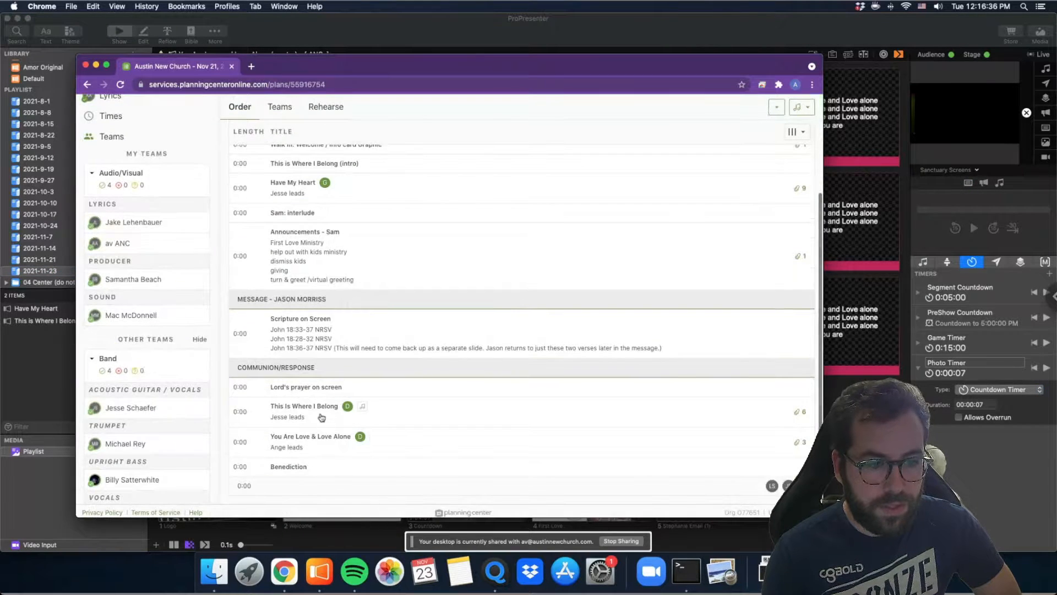
pyautogui.click(57, 375)
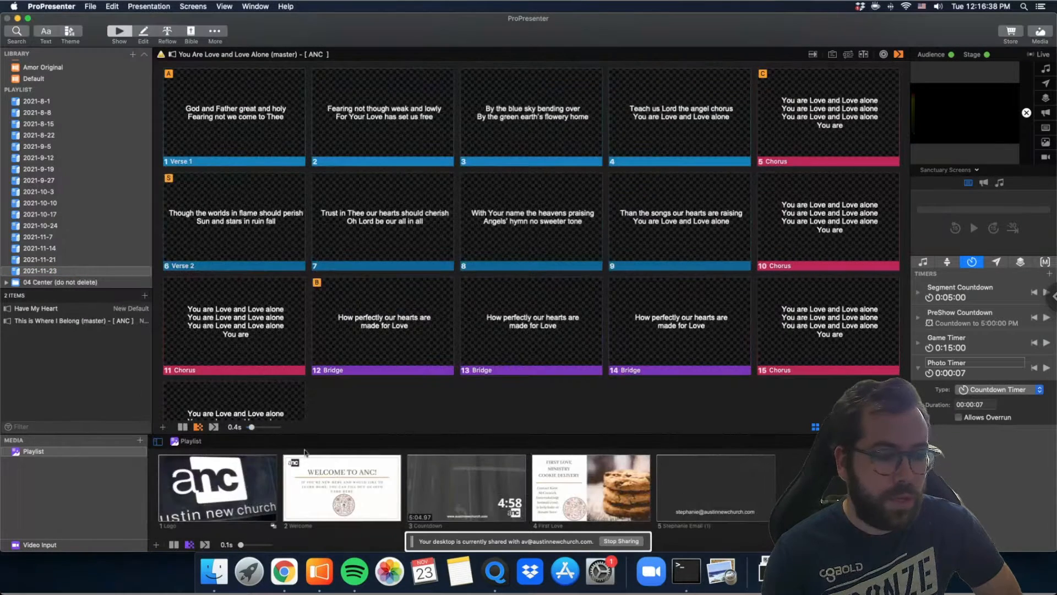
pyautogui.click(287, 573)
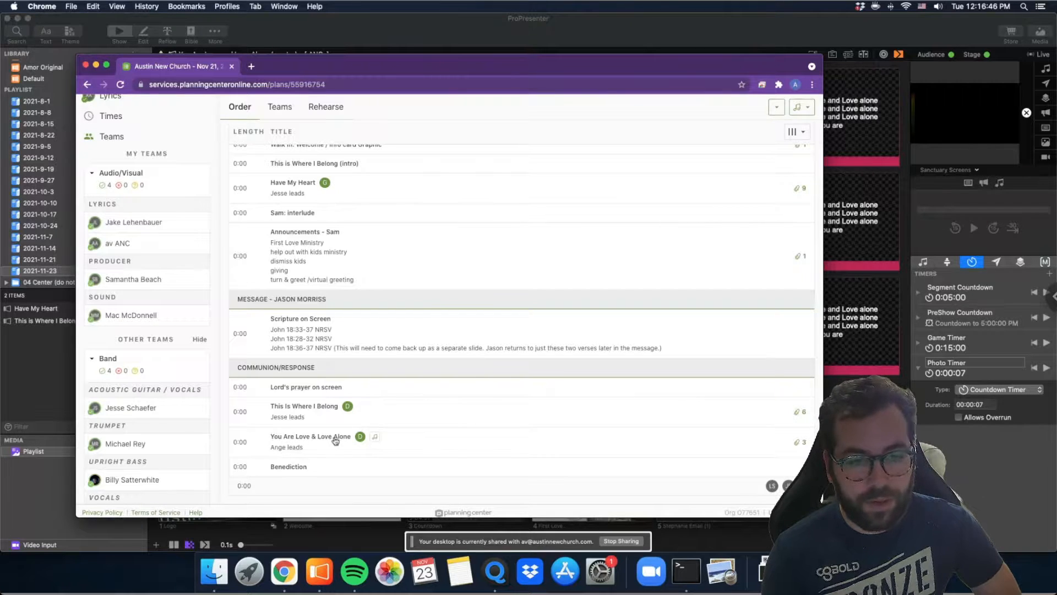
pyautogui.click(36, 352)
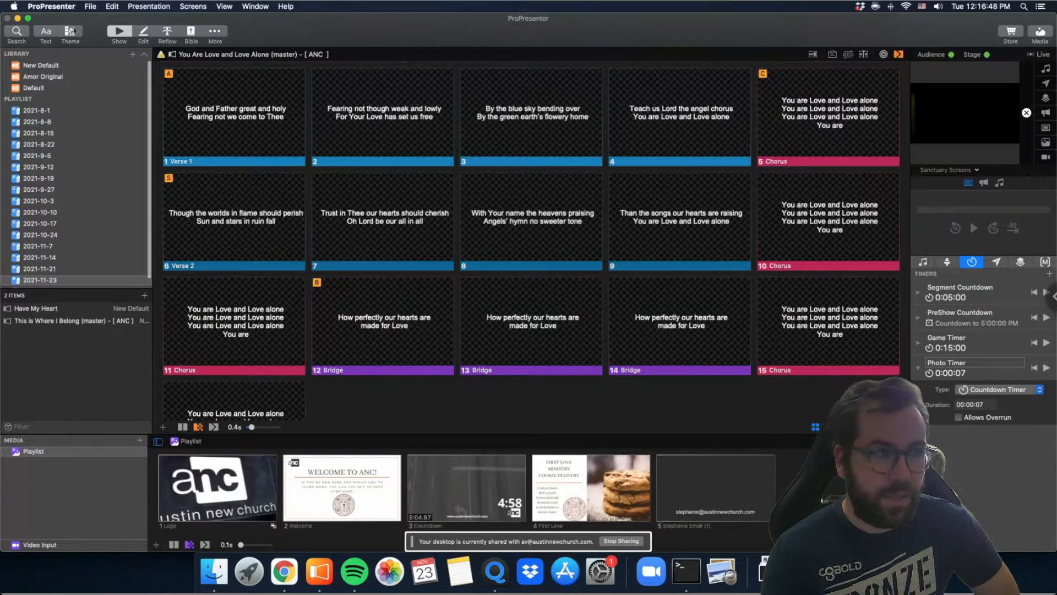
# From the New Default library, start a SongSelect import, search for "You are love and love alone" and select You Are Love And Love Alone
pyautogui.click(37, 65)
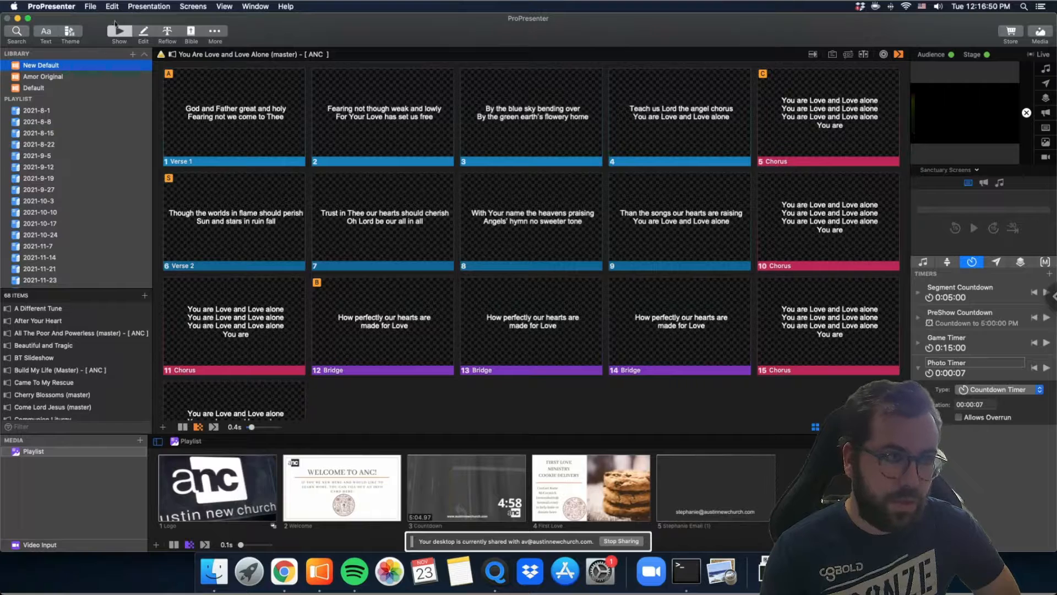
pyautogui.click(90, 7)
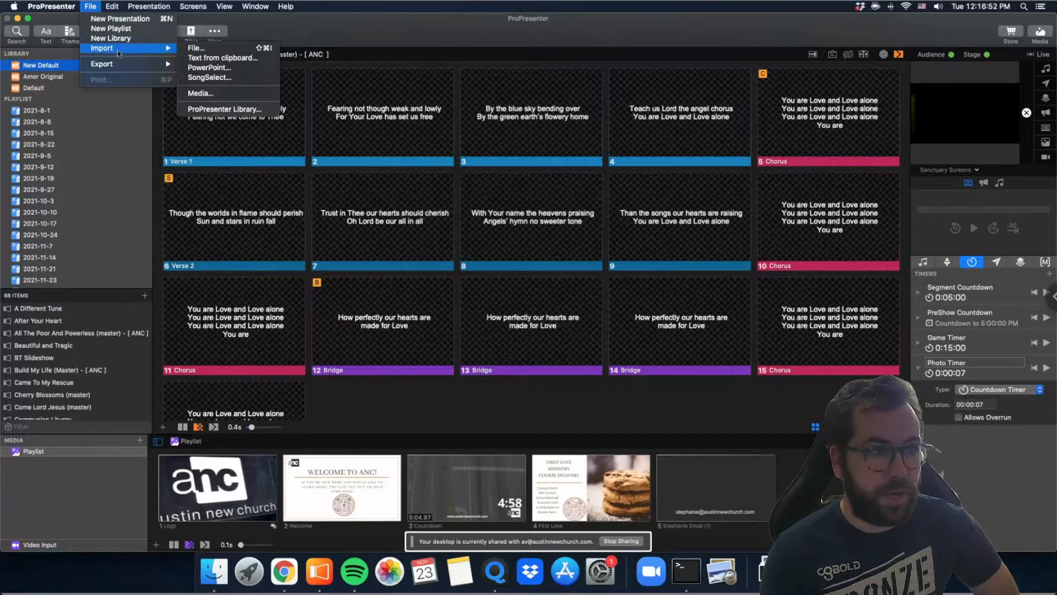
pyautogui.moveTo(110, 50)
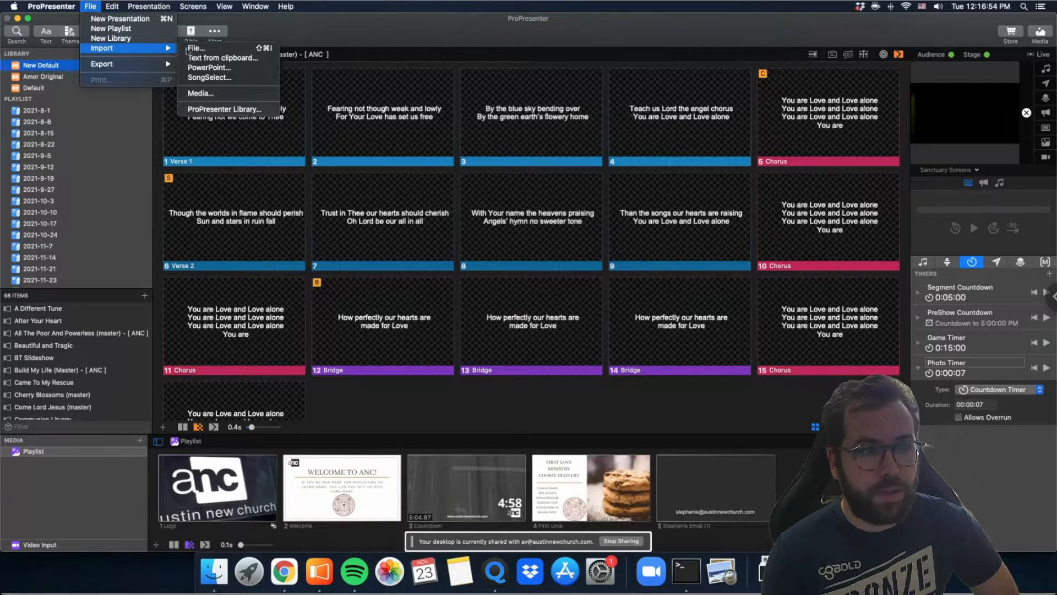
pyautogui.click(222, 79)
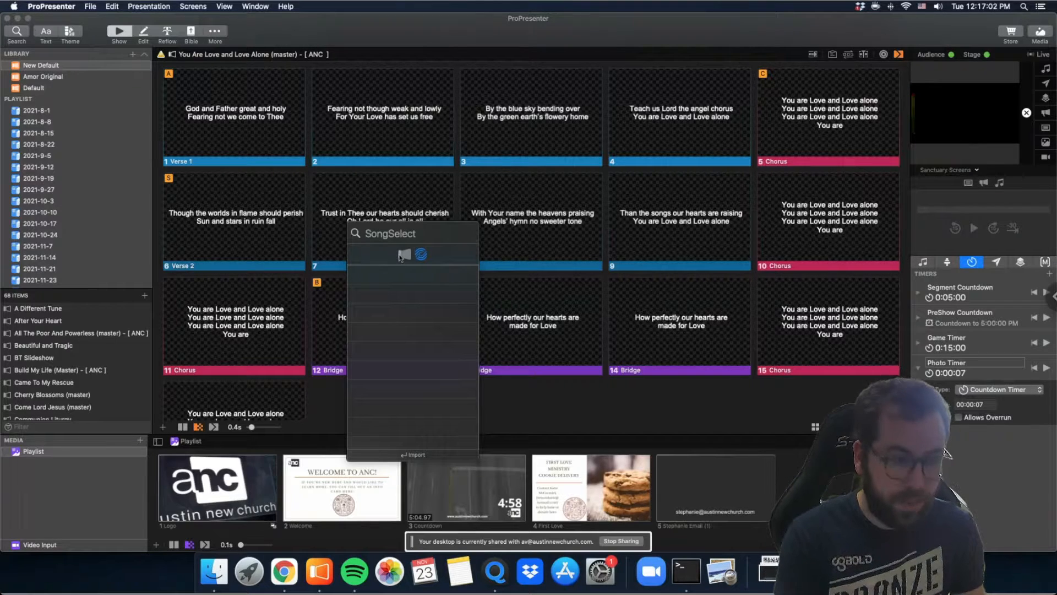
pyautogui.write('You are lo')
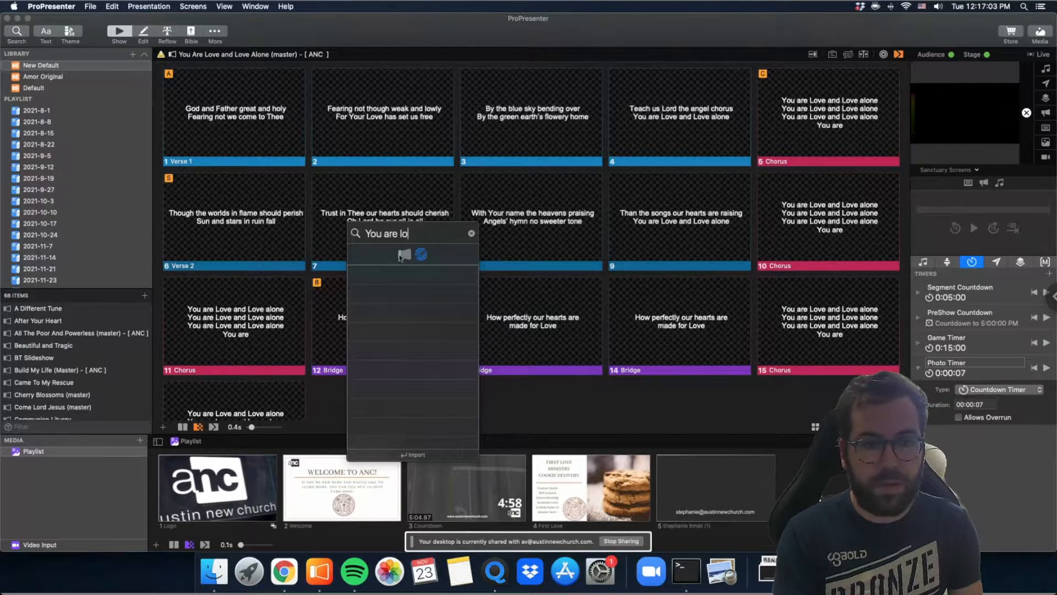
pyautogui.write('ve and love a')
pyautogui.press('super+a')
pyautogui.write('alone')
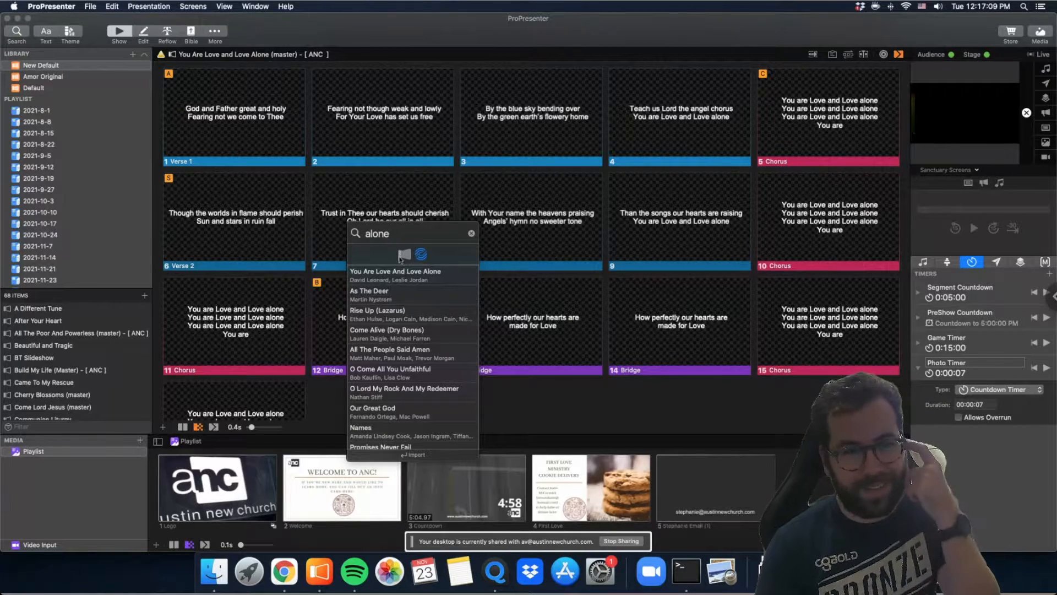
pyautogui.click(418, 275)
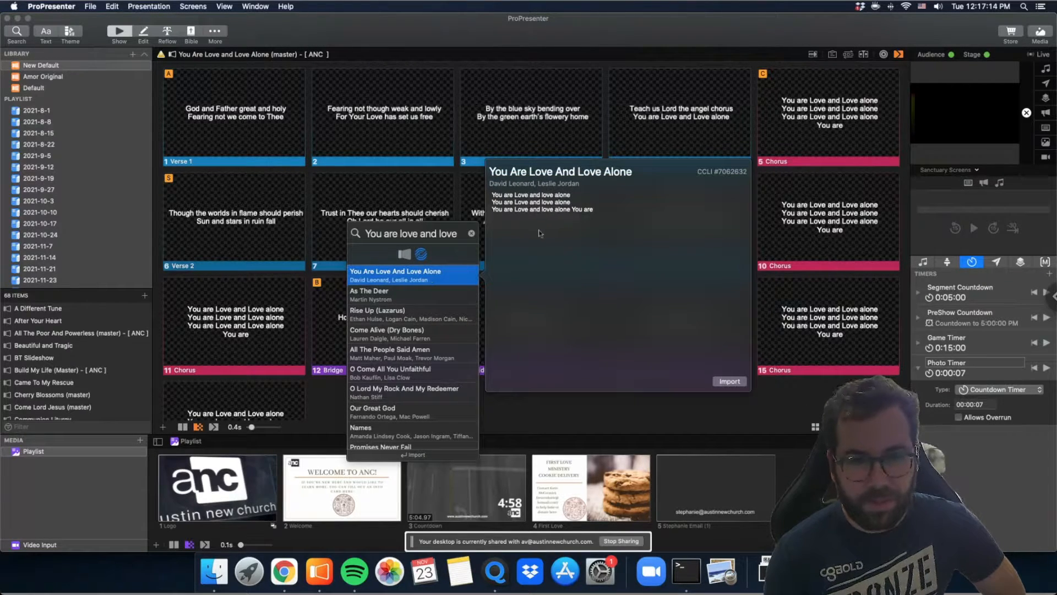
# Import the selected SongSelect song and set its destination to the Default library and the 2021-11-23 playlist
pyautogui.click(740, 385)
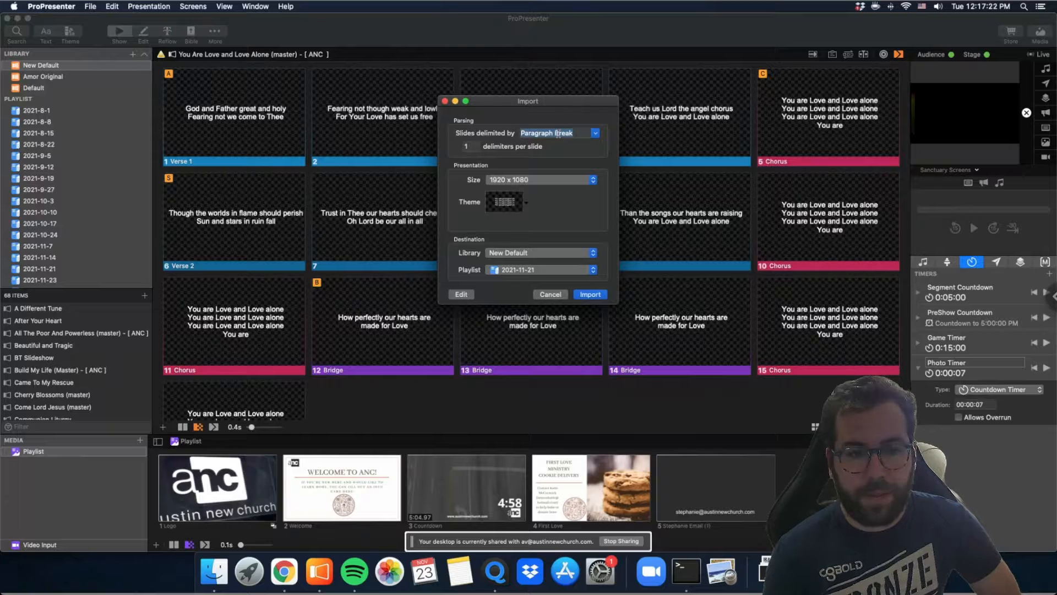
pyautogui.click(516, 254)
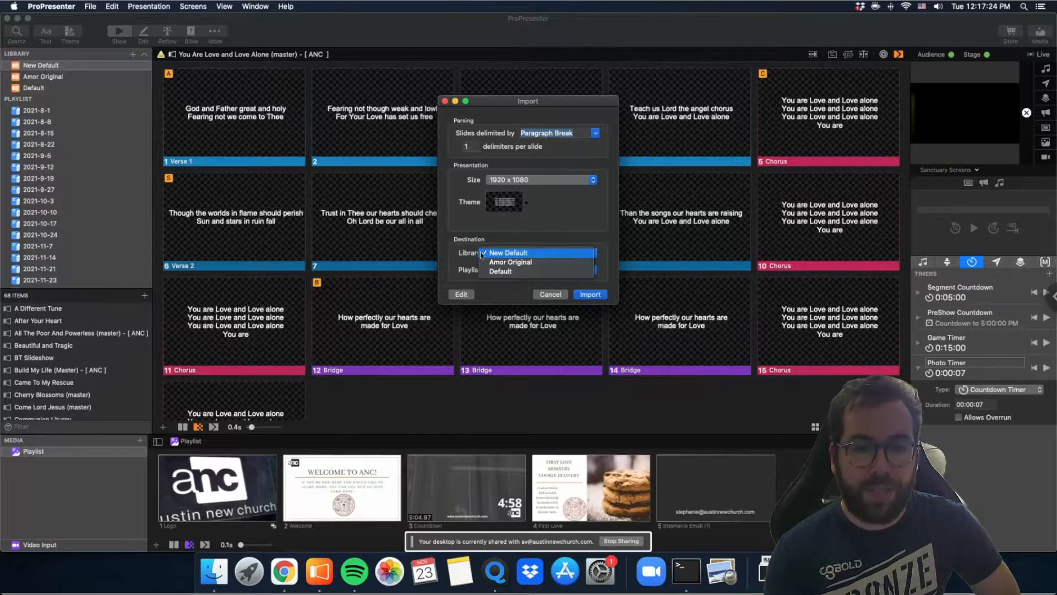
pyautogui.press('Return')
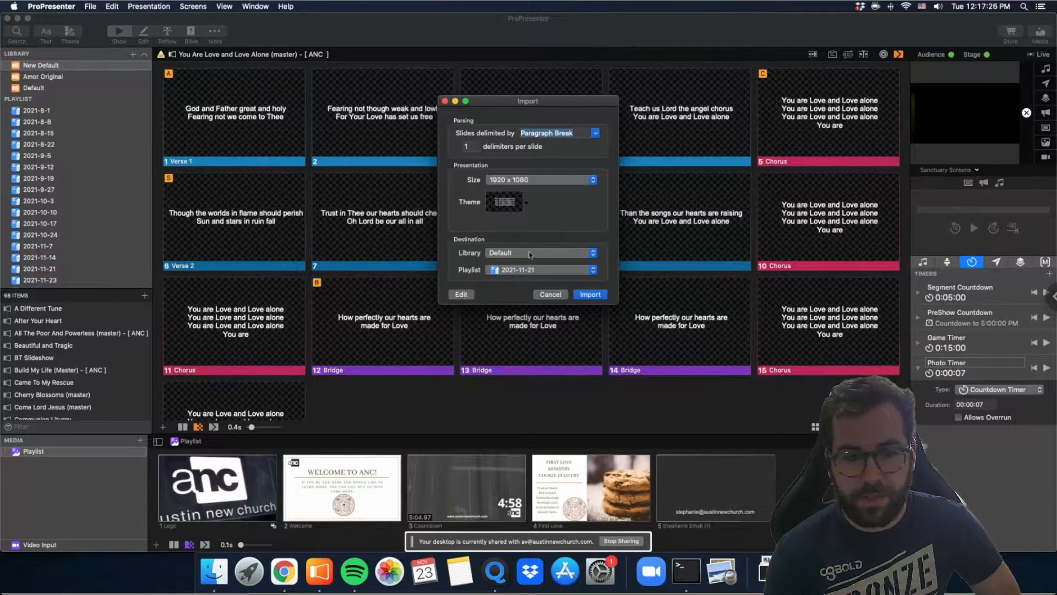
pyautogui.click(521, 271)
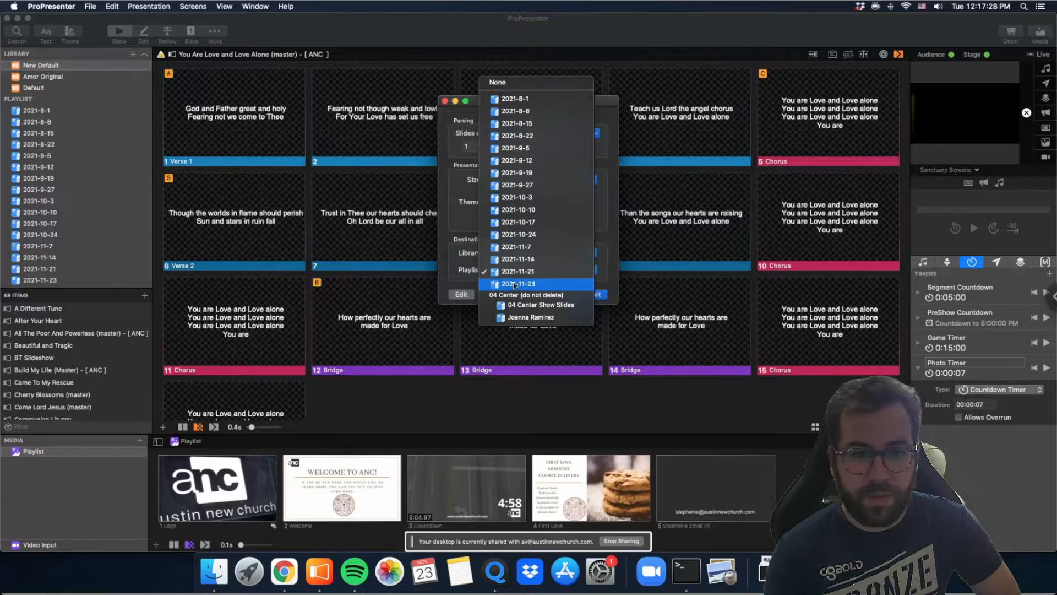
pyautogui.click(497, 282)
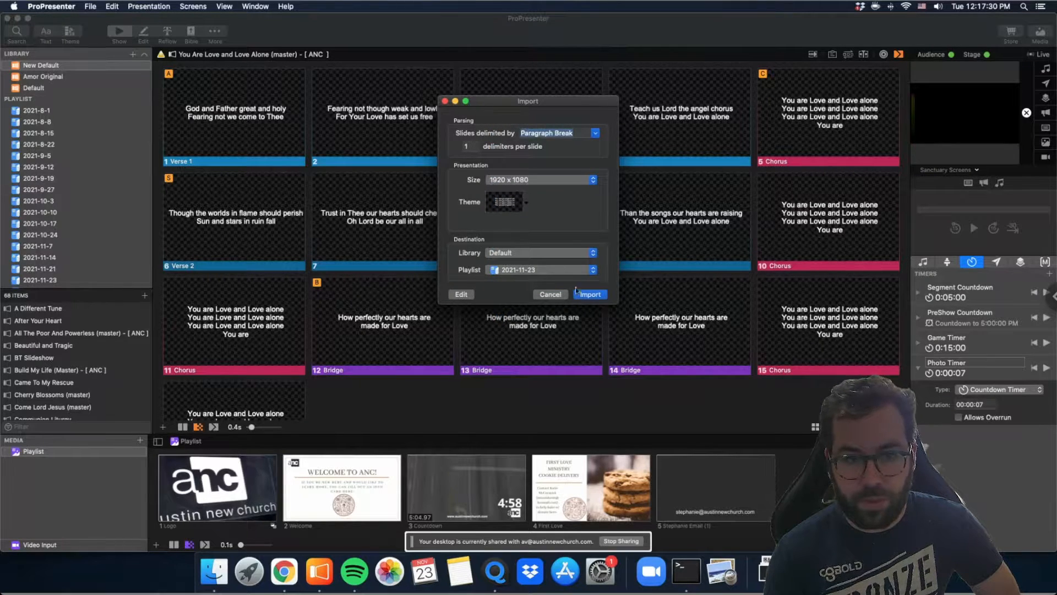
# Choose the 4 Lines No BG template as the import theme and complete the song import
pyautogui.click(530, 205)
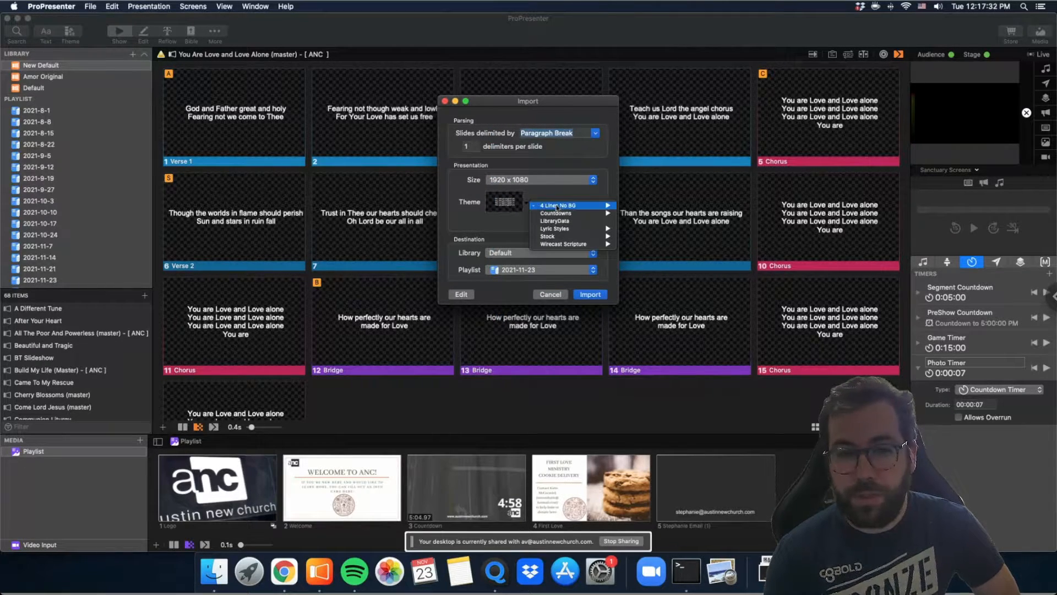
pyautogui.moveTo(559, 207)
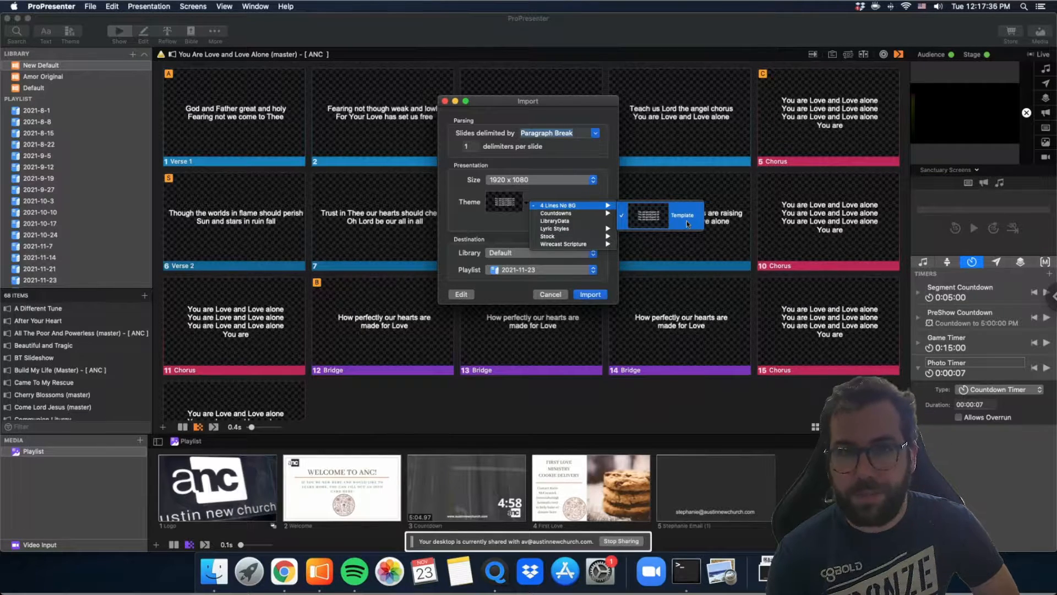
pyautogui.click(668, 215)
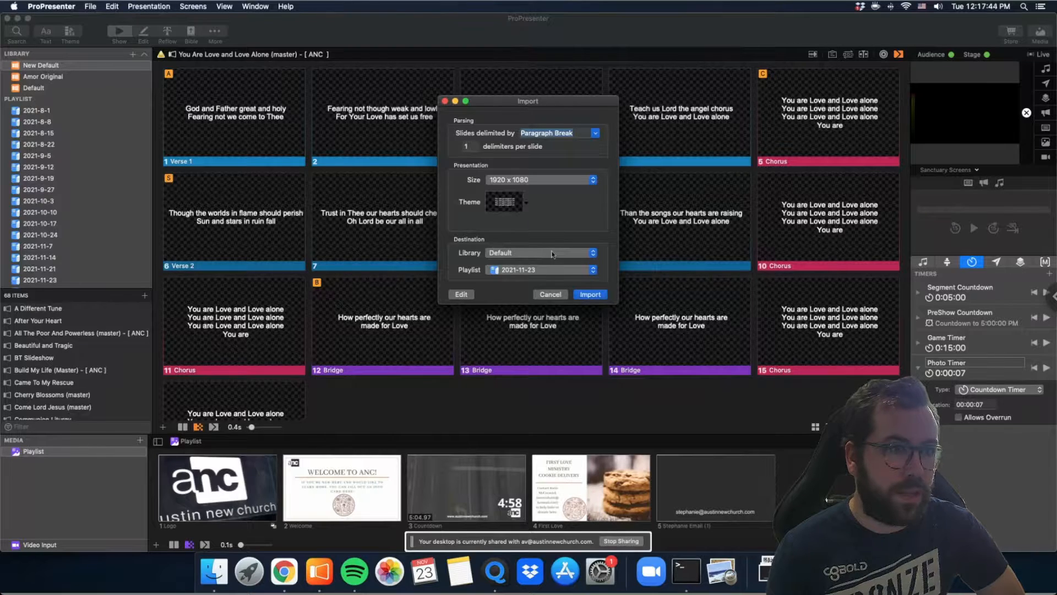
pyautogui.click(590, 294)
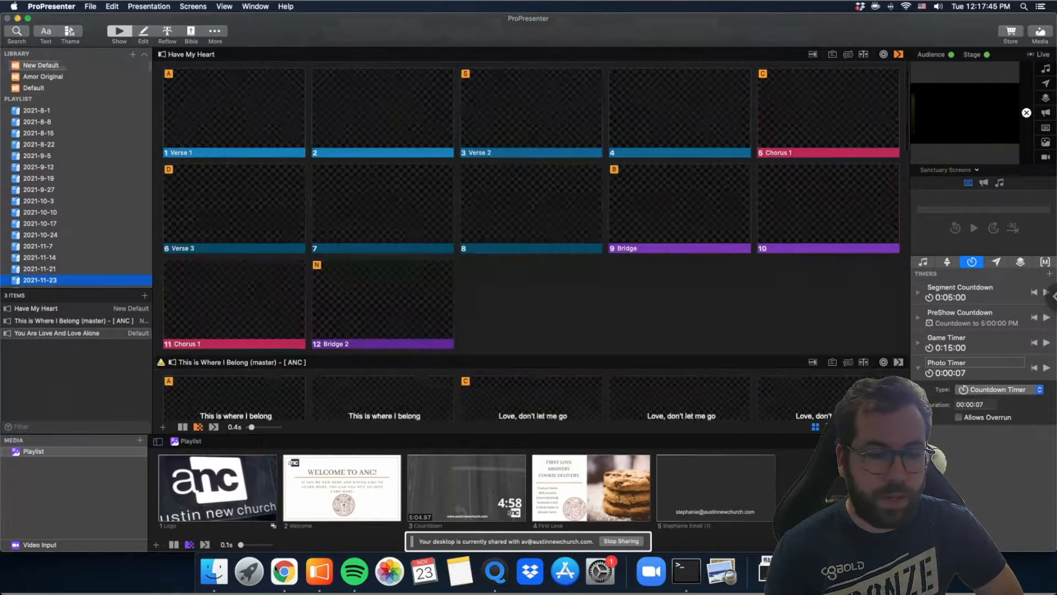
# Check the Planning Center order in Chrome and open the playlist's You Are Love And Love Alone in ProPresenter's Reflow Editor
pyautogui.click(284, 572)
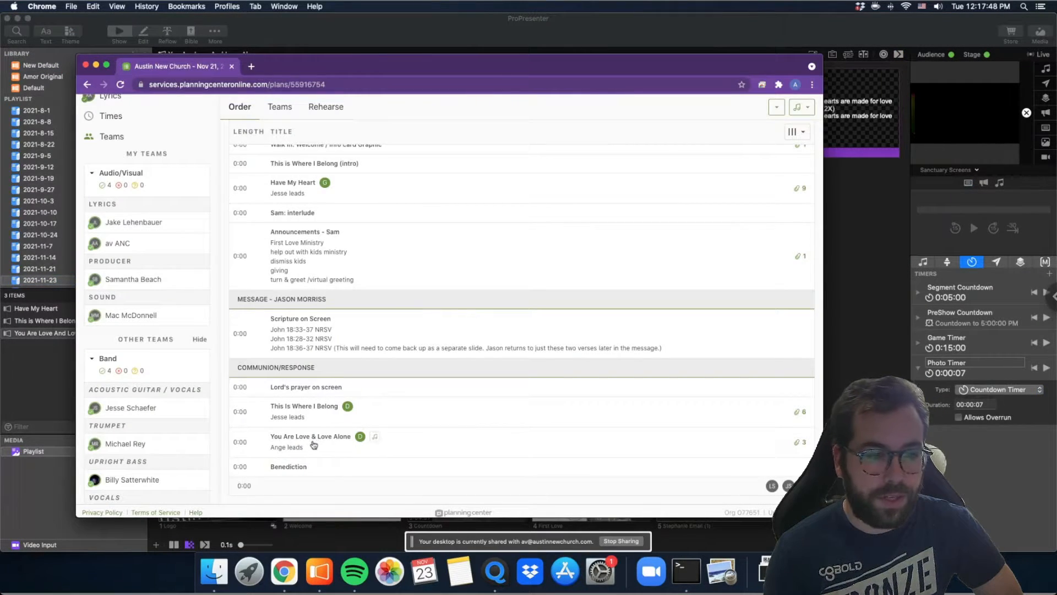
pyautogui.click(59, 334)
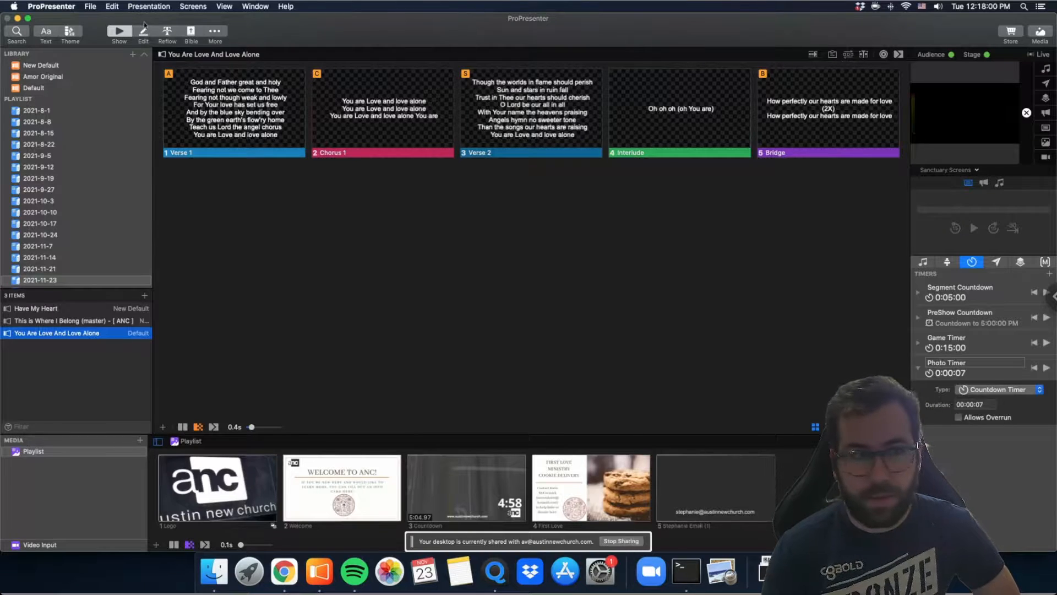
pyautogui.click(168, 33)
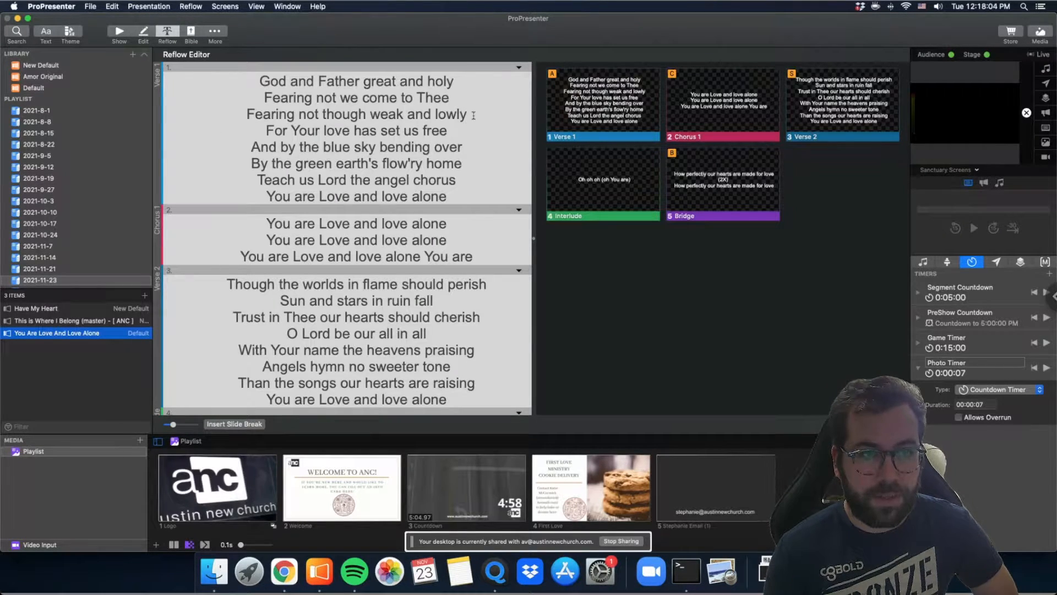
# Split Verse 1 into three slides with slide breaks after "Fearing not though weak and lowly" and "By the green earth's flow'ry home"
pyautogui.click(473, 115)
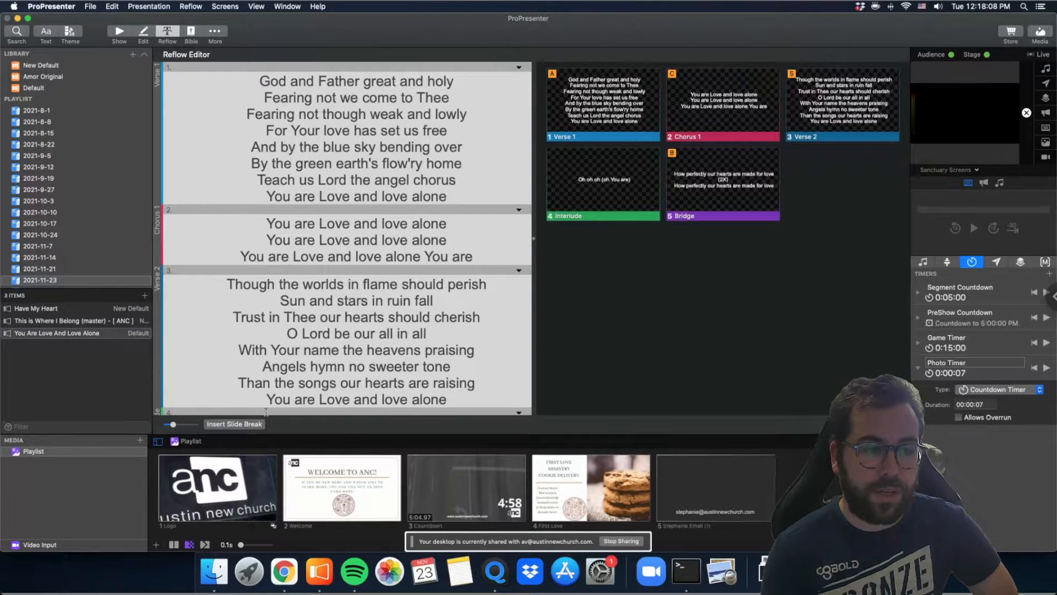
pyautogui.click(251, 424)
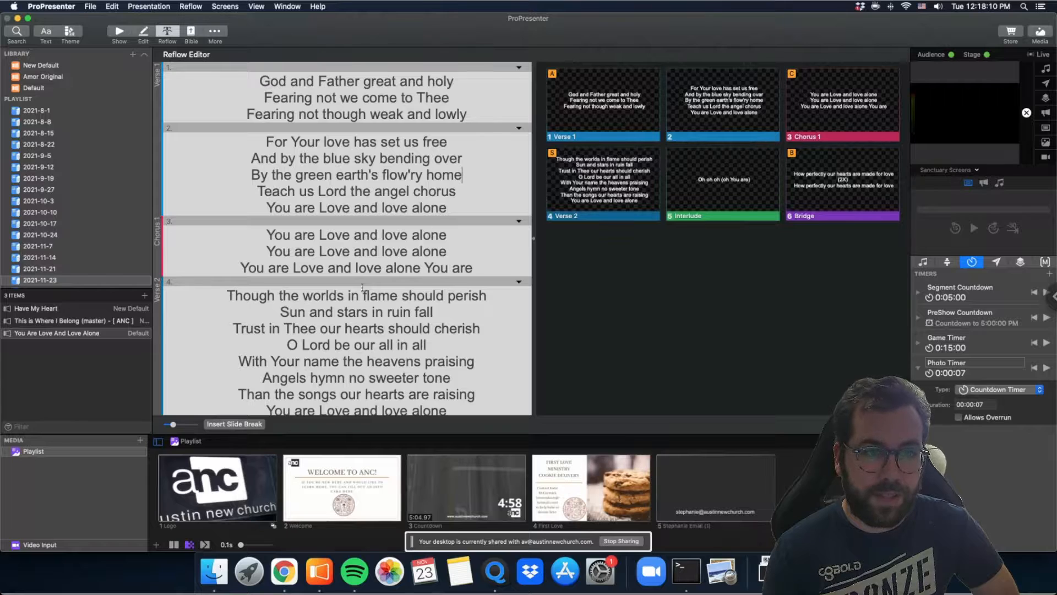
pyautogui.click(259, 425)
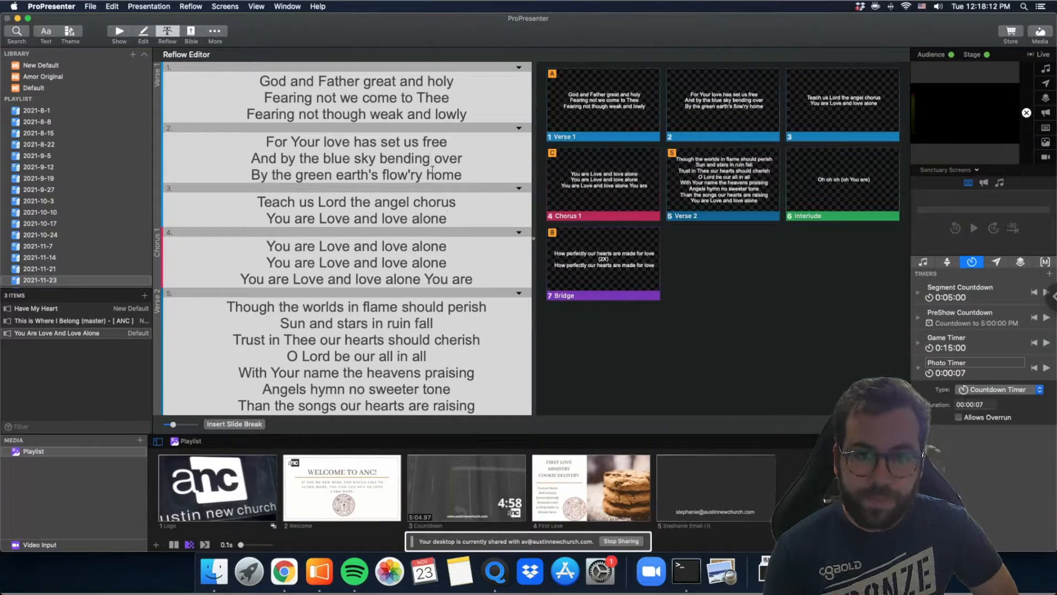
# Split Verse 2 after "Trust in Thee our hearts should cherish" and "Angels hymn no sweeter tone", and return to the Show view
pyautogui.scroll(-5, 478, 259)
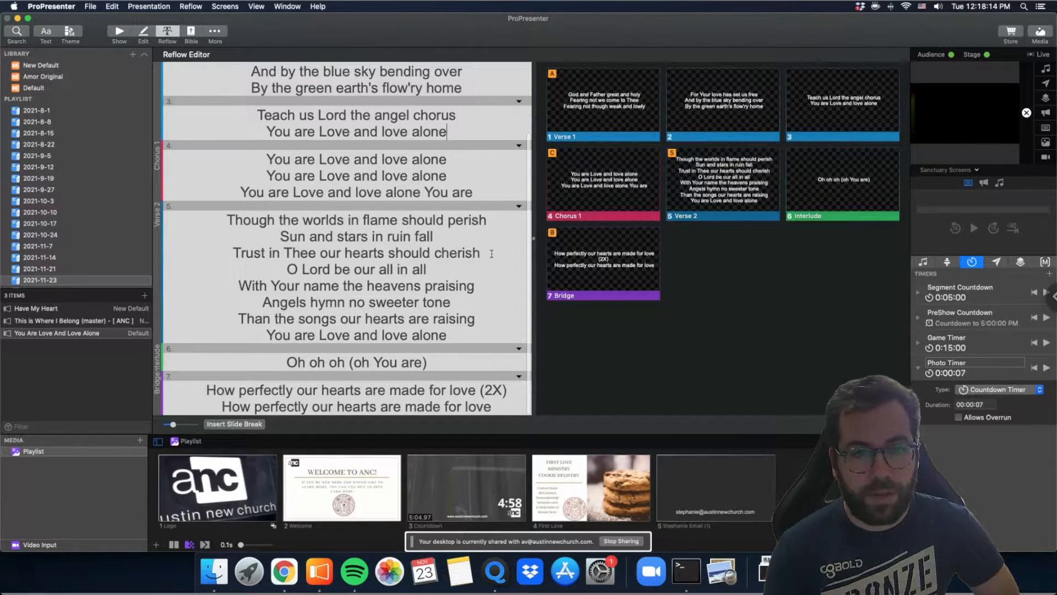
pyautogui.click(251, 424)
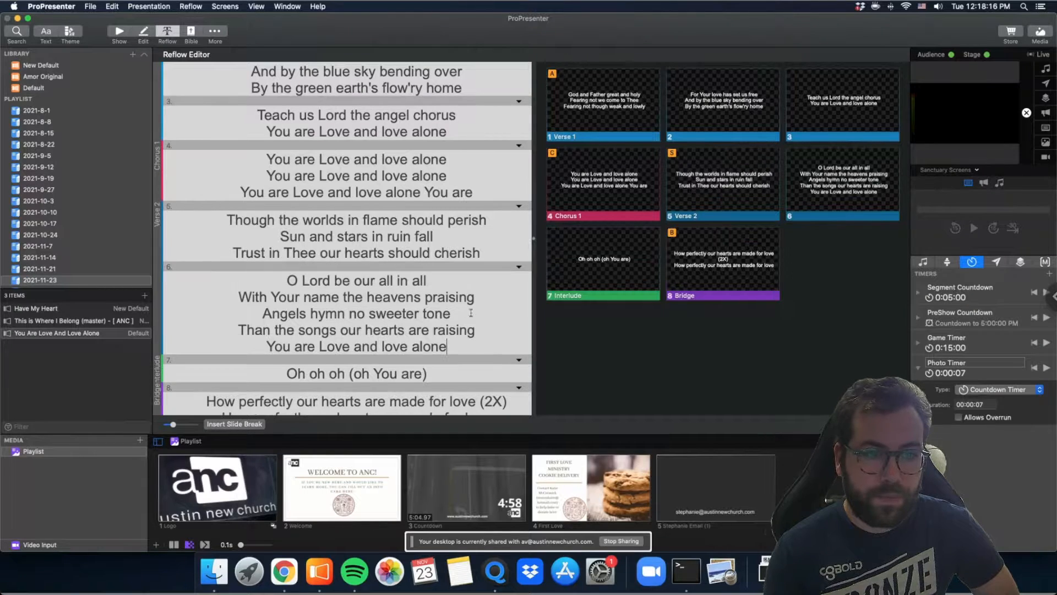
pyautogui.click(256, 424)
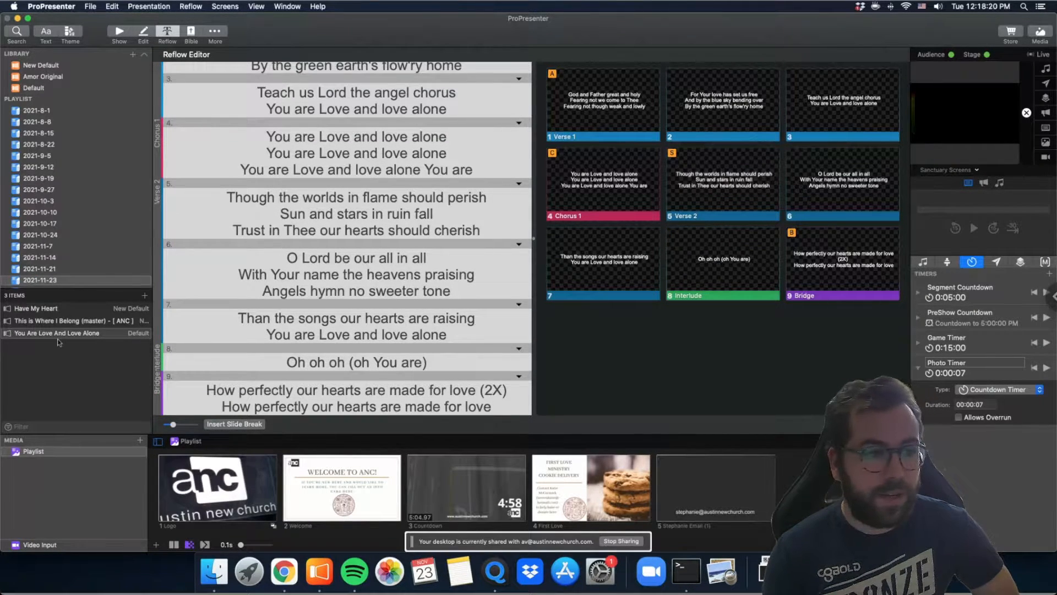
pyautogui.click(119, 31)
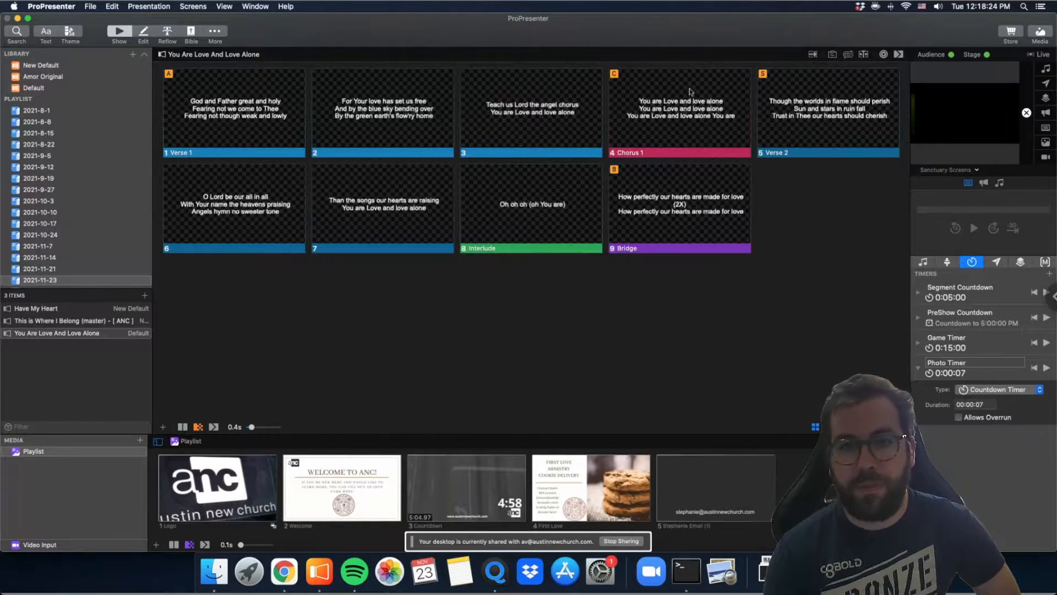
# Copy the Chorus 1 slide and paste it after the Bridge slide
pyautogui.rightClick(693, 122)
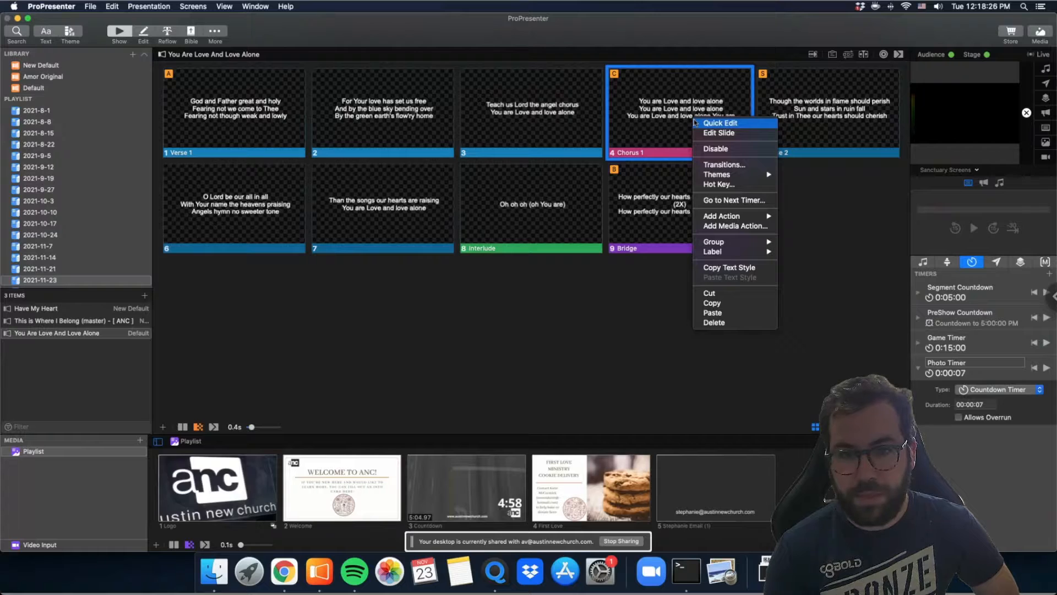
pyautogui.click(740, 303)
pyautogui.click(775, 214)
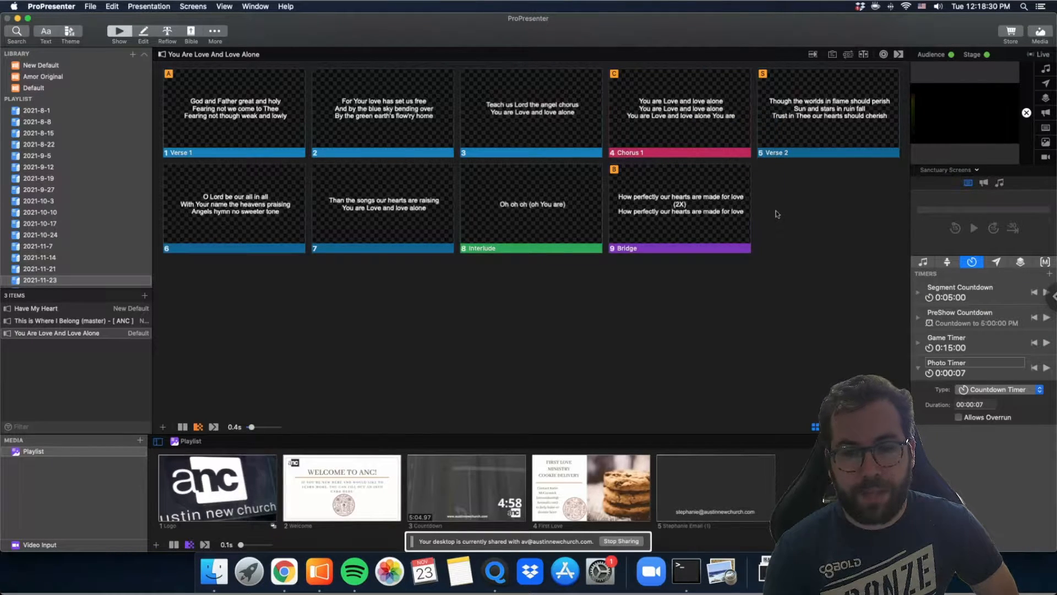
pyautogui.rightClick(717, 209)
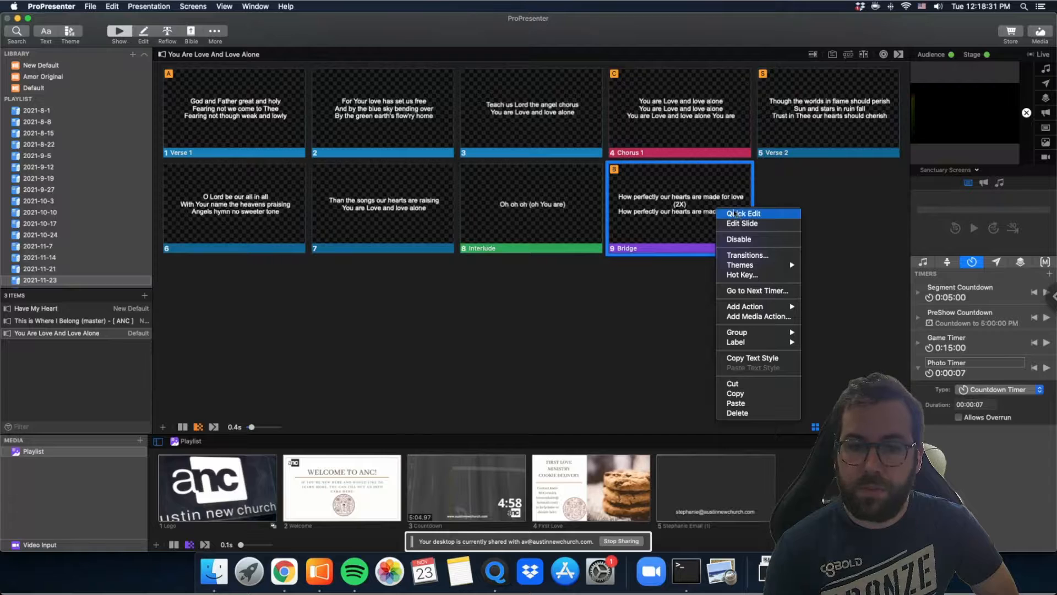
pyautogui.click(764, 406)
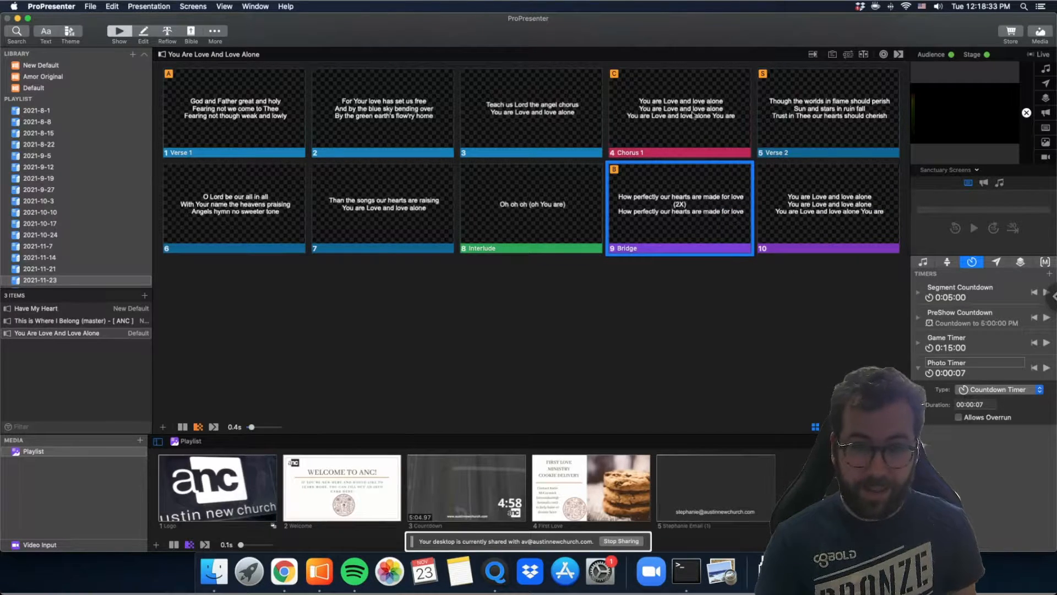
# Trigger the pasted chorus slide at the end of the song and assign it to the Chorus 1 group
pyautogui.click(799, 211)
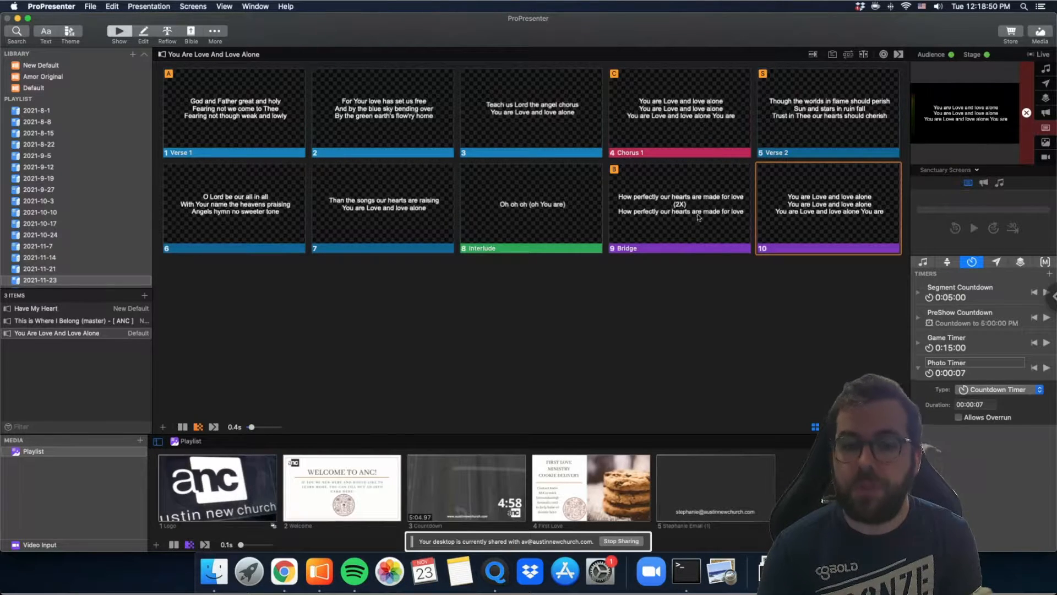
pyautogui.rightClick(836, 217)
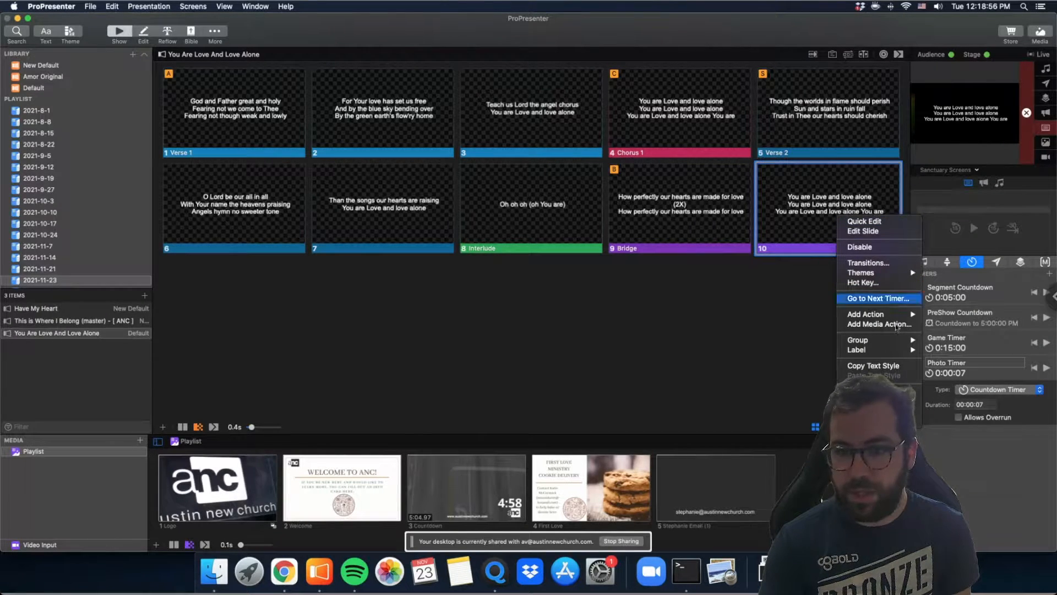
pyautogui.moveTo(897, 346)
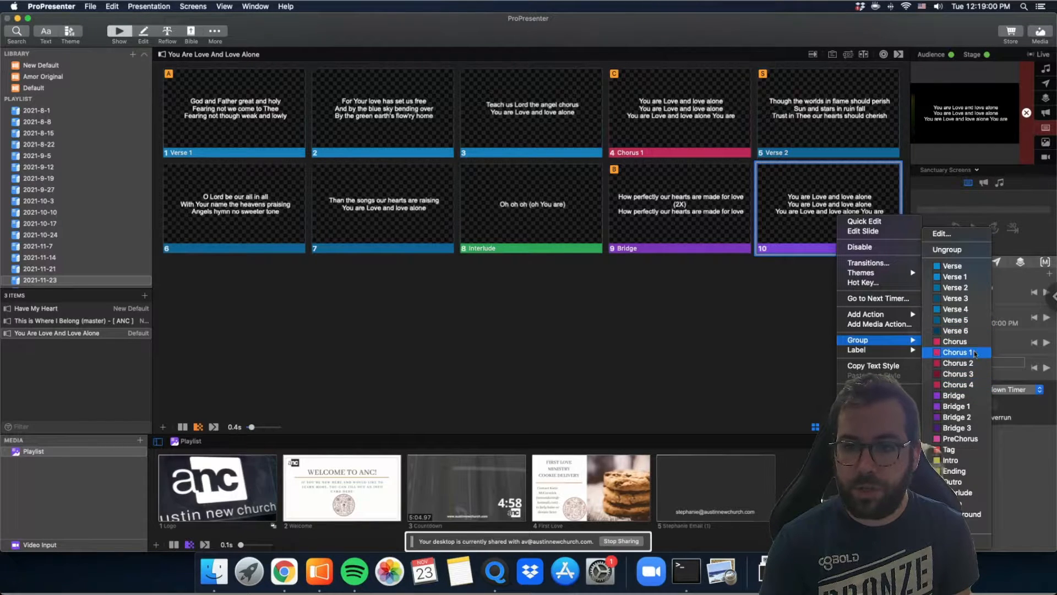
pyautogui.click(974, 353)
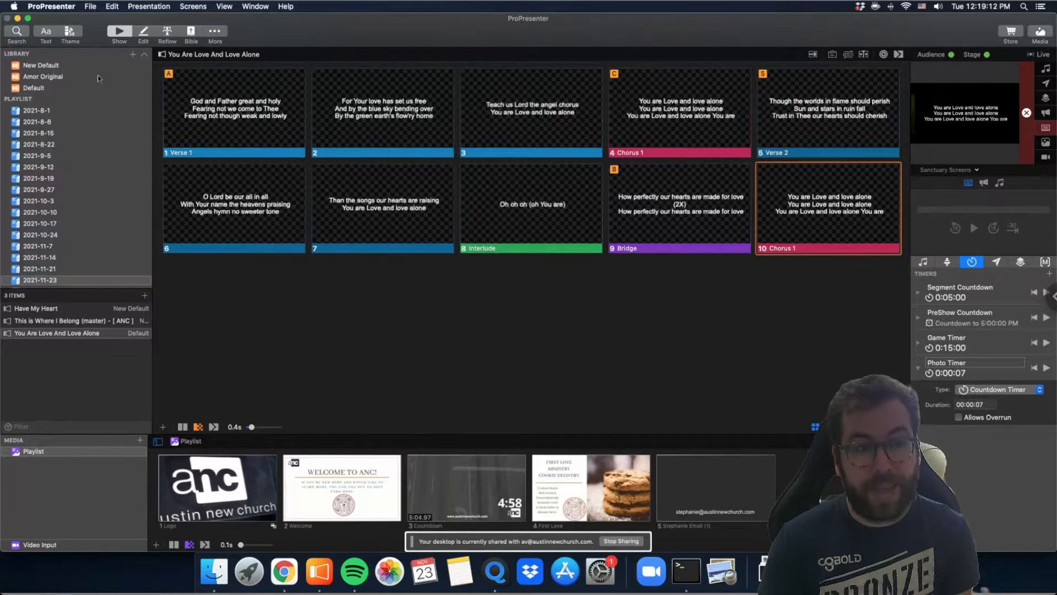
# Select the New Default library and look through the available import sources
pyautogui.click(66, 65)
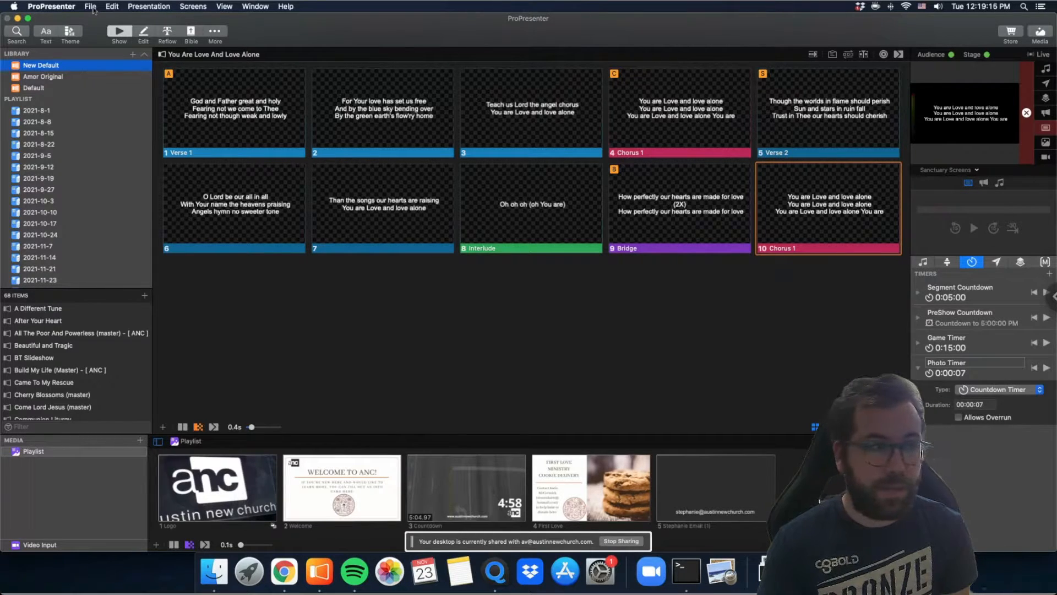
pyautogui.click(93, 9)
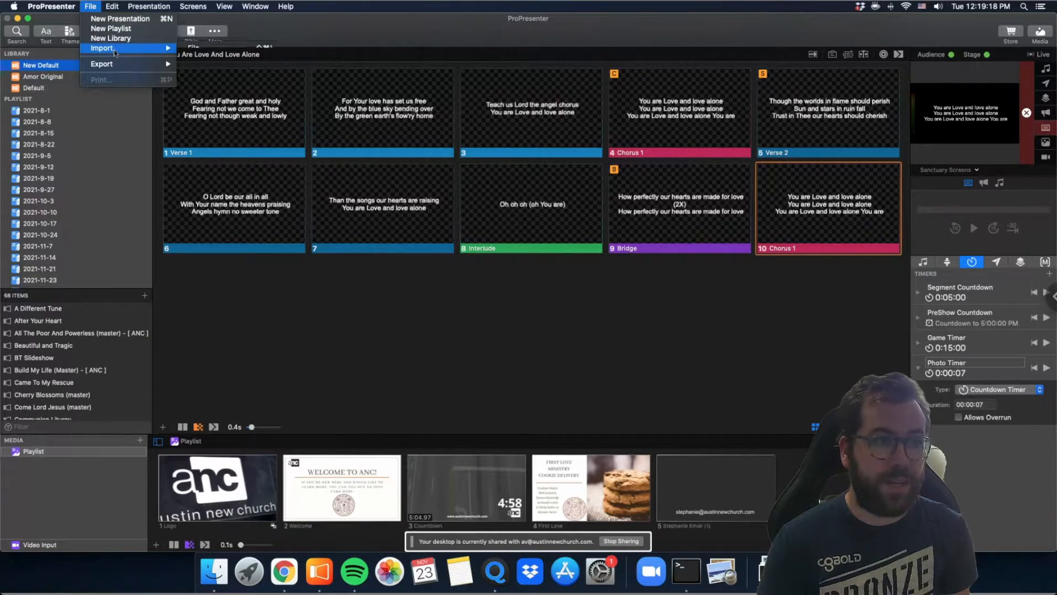
pyautogui.moveTo(115, 48)
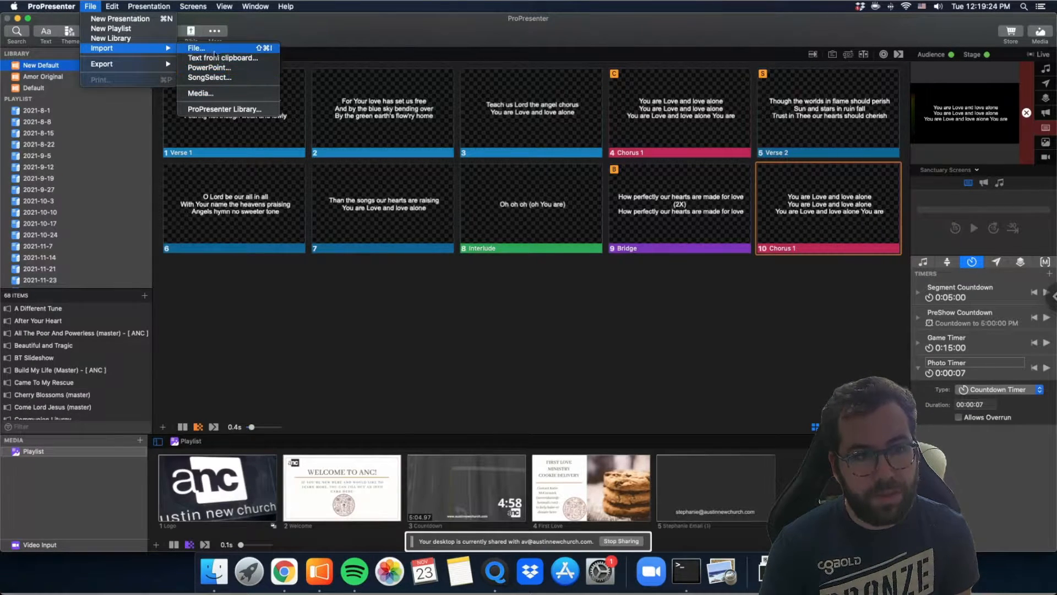
pyautogui.click(229, 67)
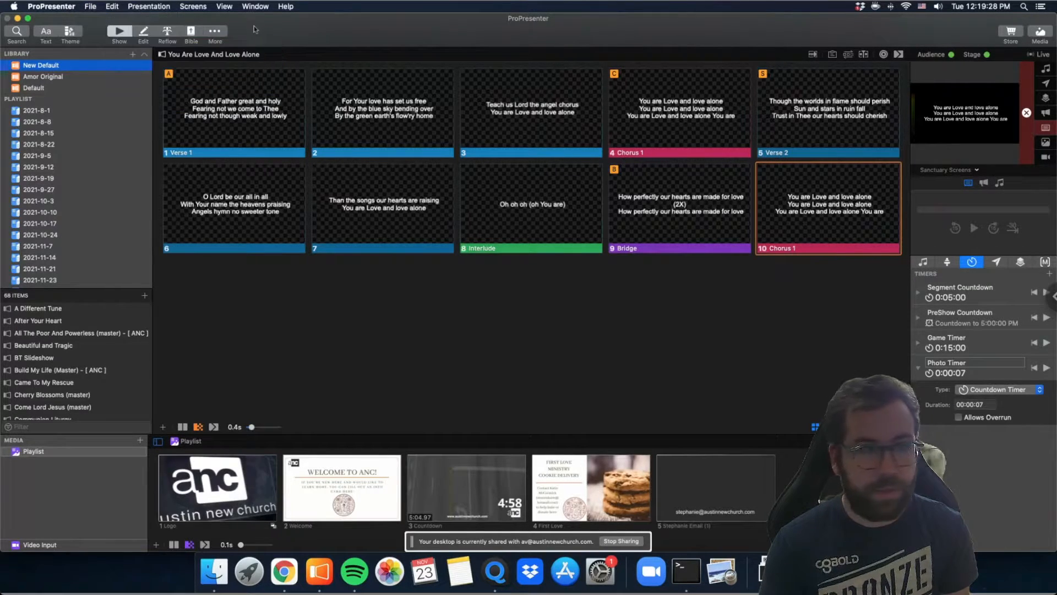
# Create a 1920 x 1080 presentation named "New Presentation" in the Default library
pyautogui.click(133, 54)
pyautogui.click(168, 73)
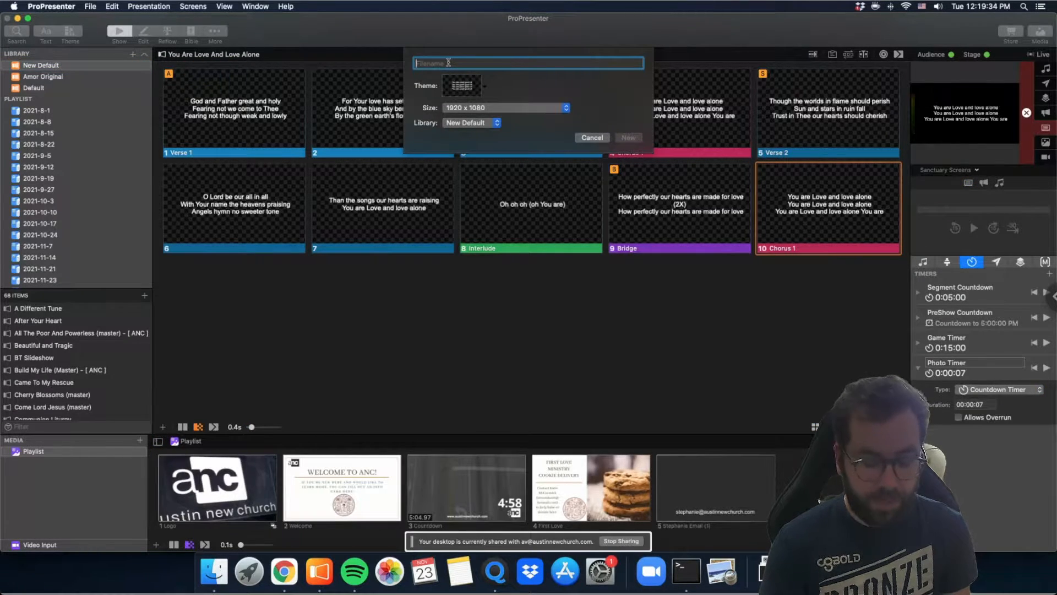
pyautogui.write('New')
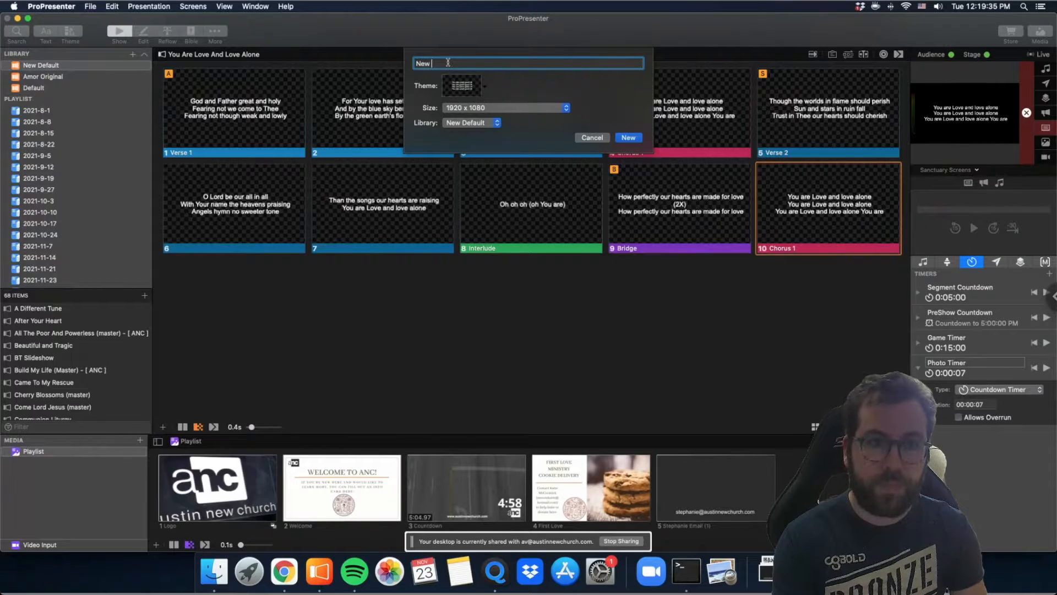
pyautogui.write(' Presentation')
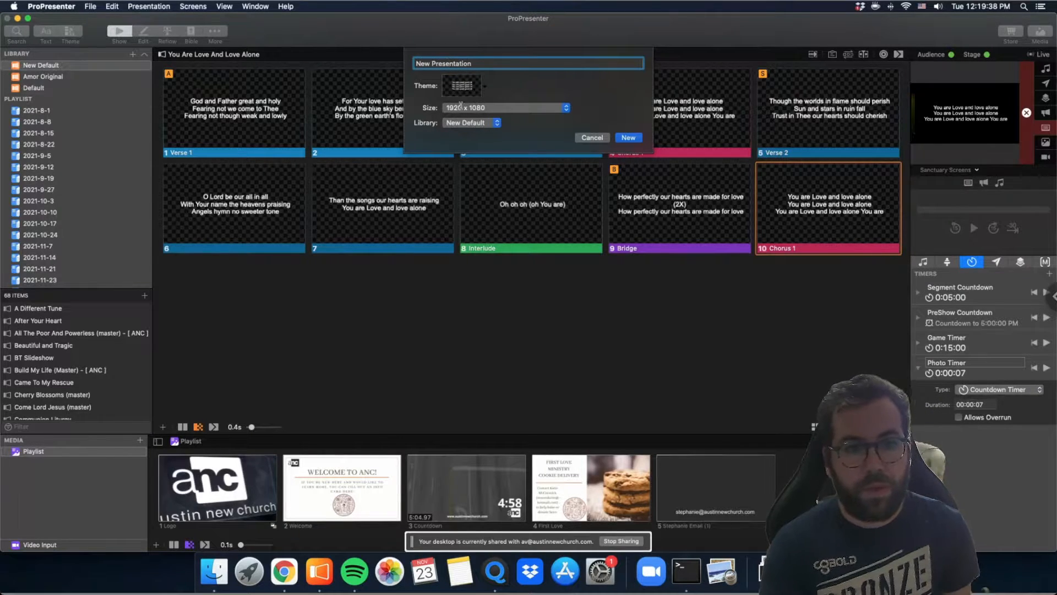
pyautogui.click(467, 123)
pyautogui.click(482, 141)
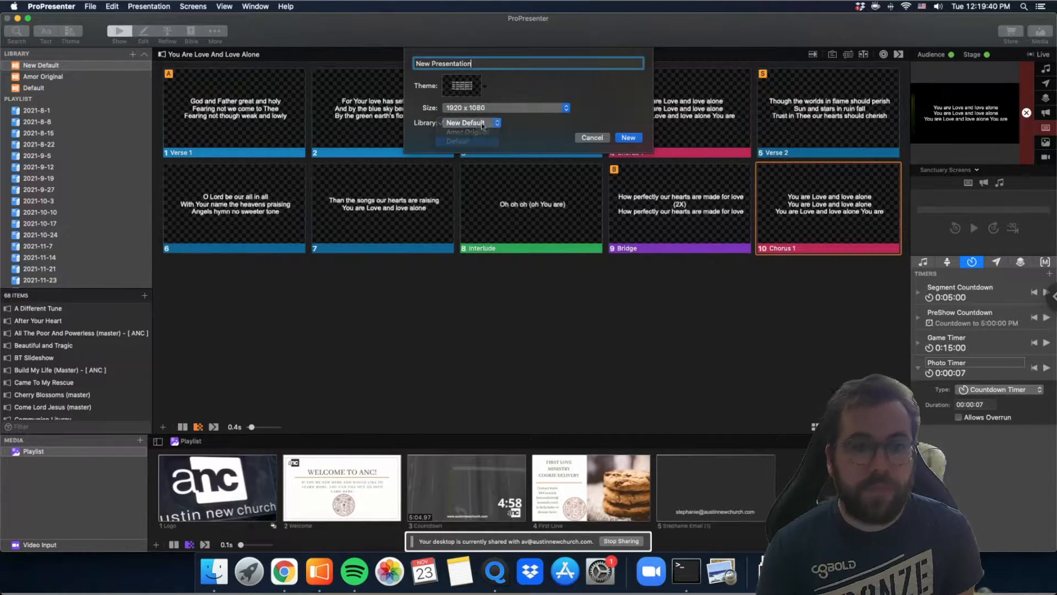
pyautogui.click(628, 138)
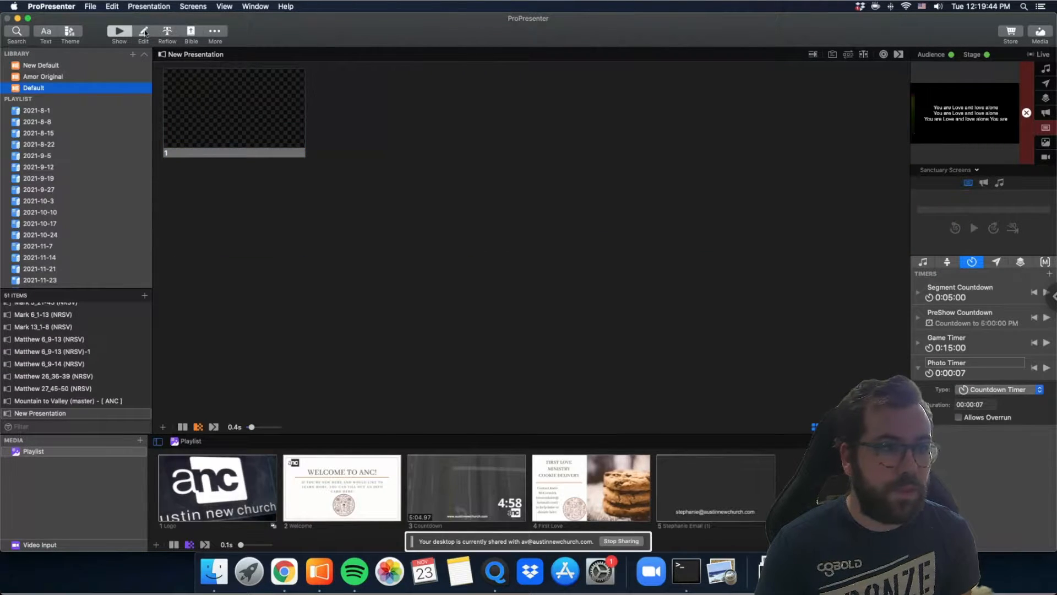
# Open the new presentation for editing and duplicate its blank slide
pyautogui.click(143, 32)
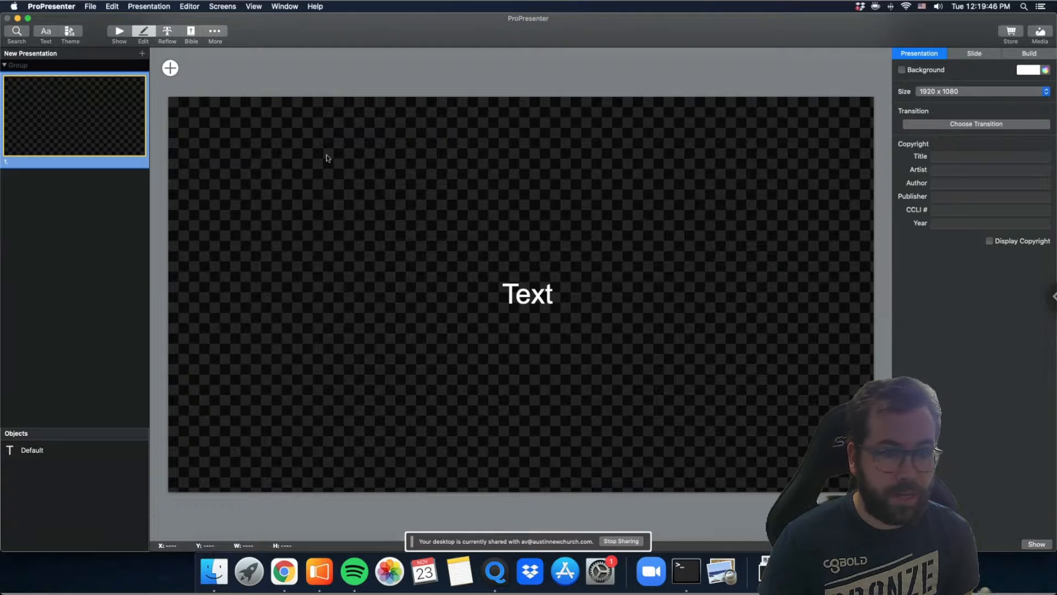
pyautogui.rightClick(84, 133)
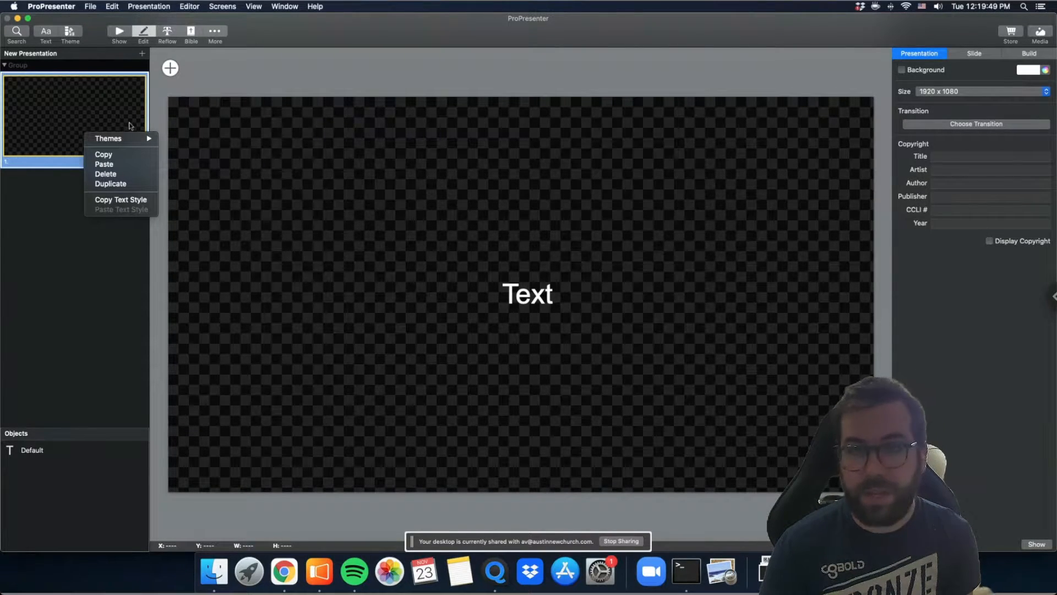
pyautogui.click(80, 123)
pyautogui.rightClick(80, 123)
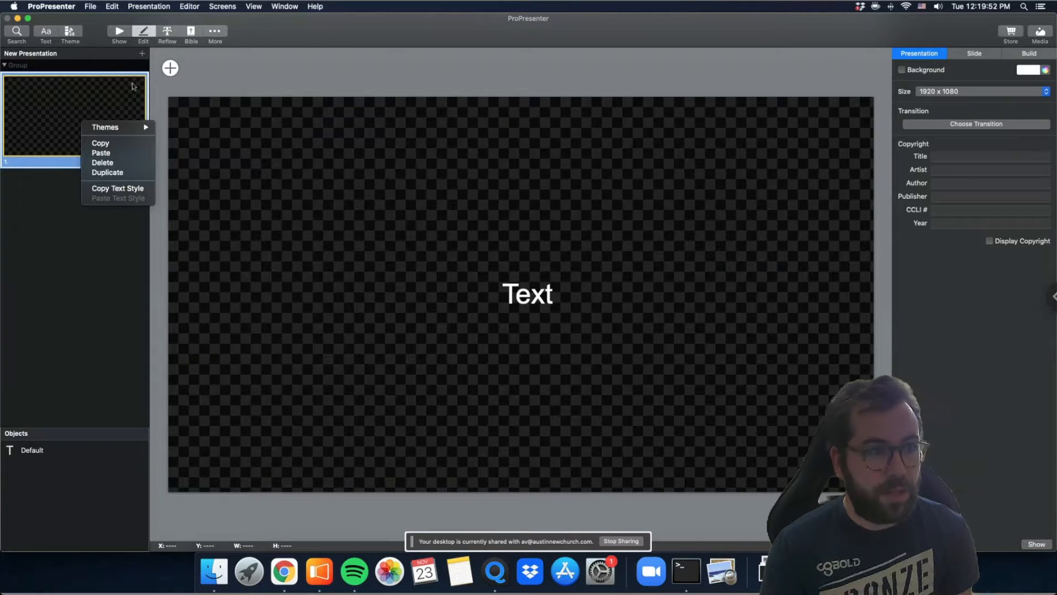
pyautogui.click(108, 172)
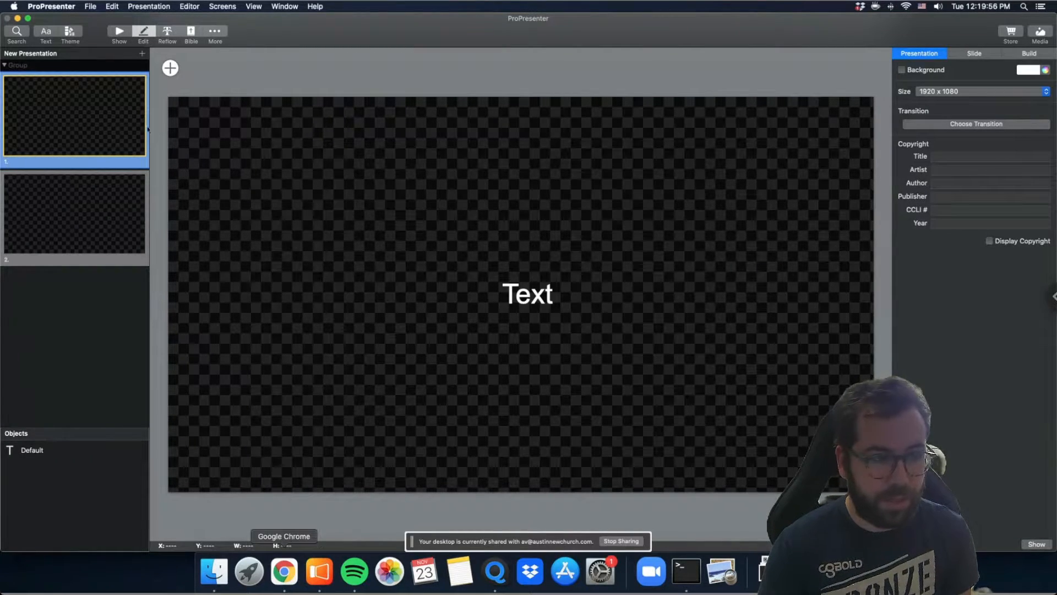
# Add a third slide from the 4 Lines No BG theme's template, check the slides, and select the first one
pyautogui.click(142, 54)
pyautogui.moveTo(180, 72)
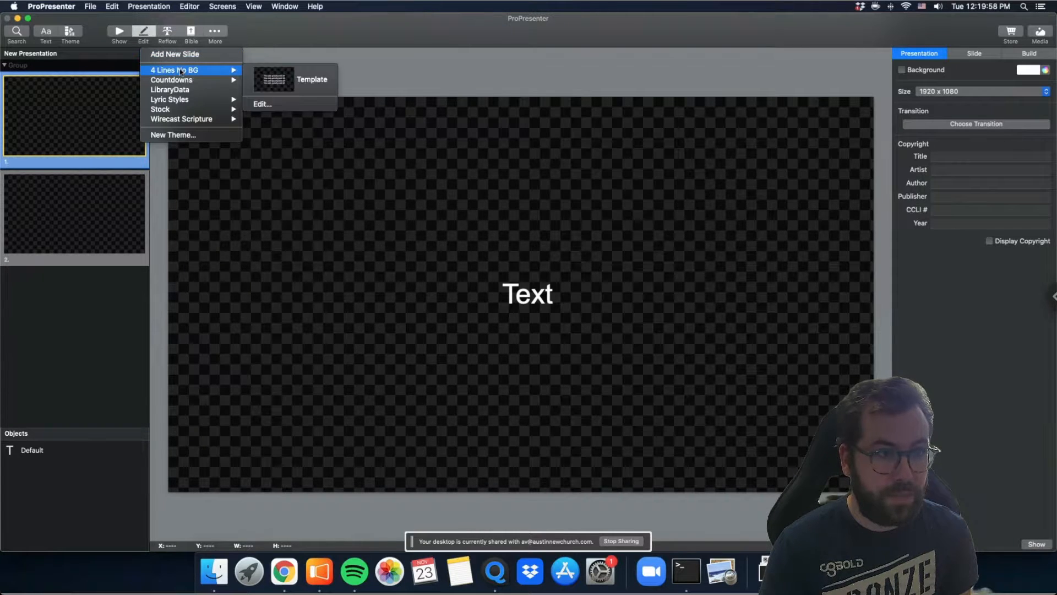
pyautogui.click(285, 80)
pyautogui.click(95, 312)
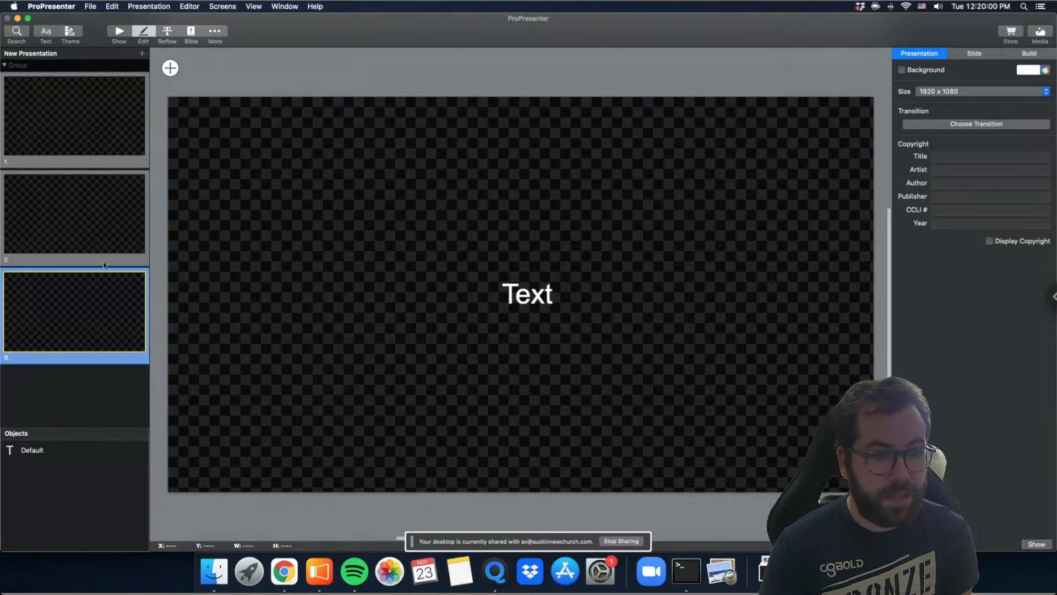
pyautogui.click(103, 226)
pyautogui.click(100, 147)
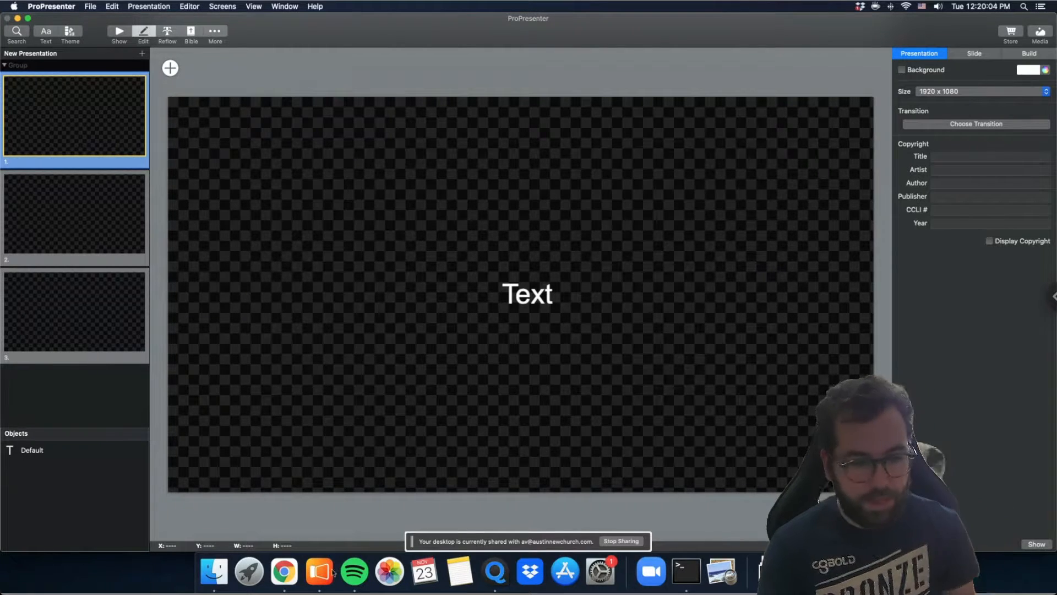
# Switch to Planning Center in Chrome, view You Are Love & Love Alone (D).pdf, and copy its verse 1 lyrics
pyautogui.click(284, 571)
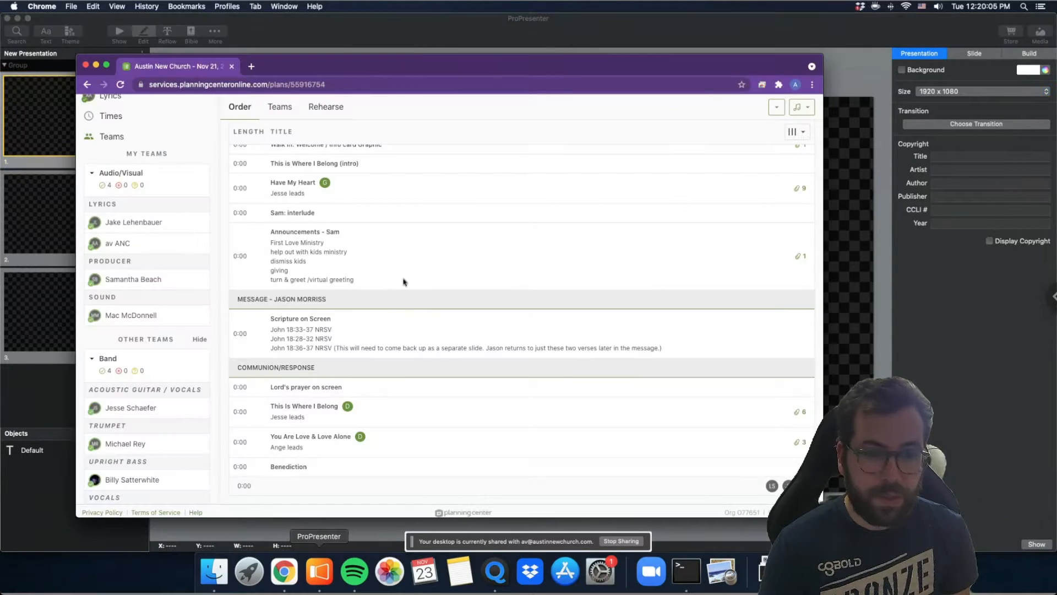
pyautogui.click(803, 446)
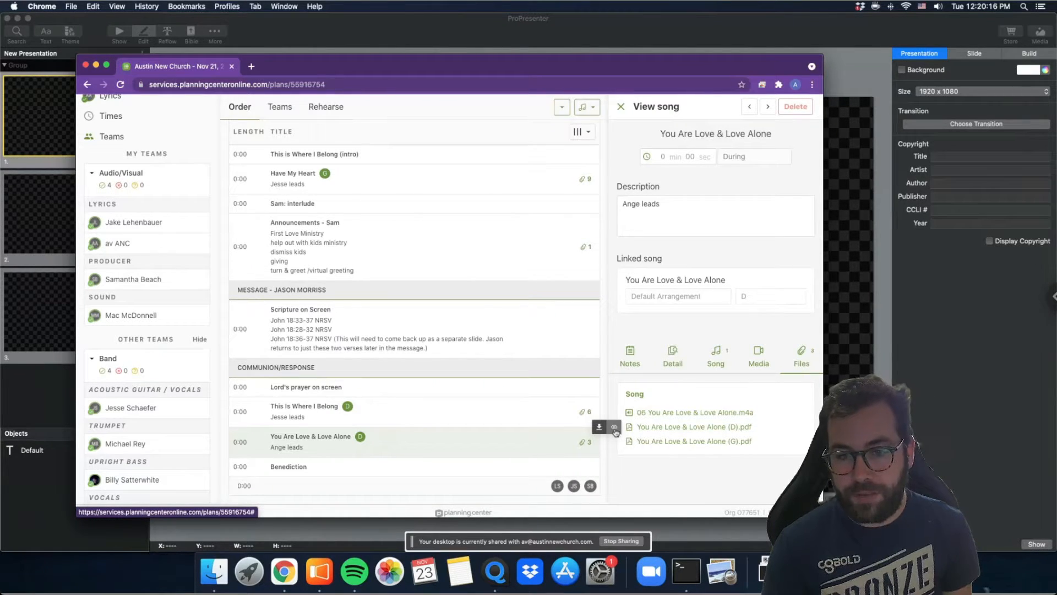
pyautogui.click(616, 431)
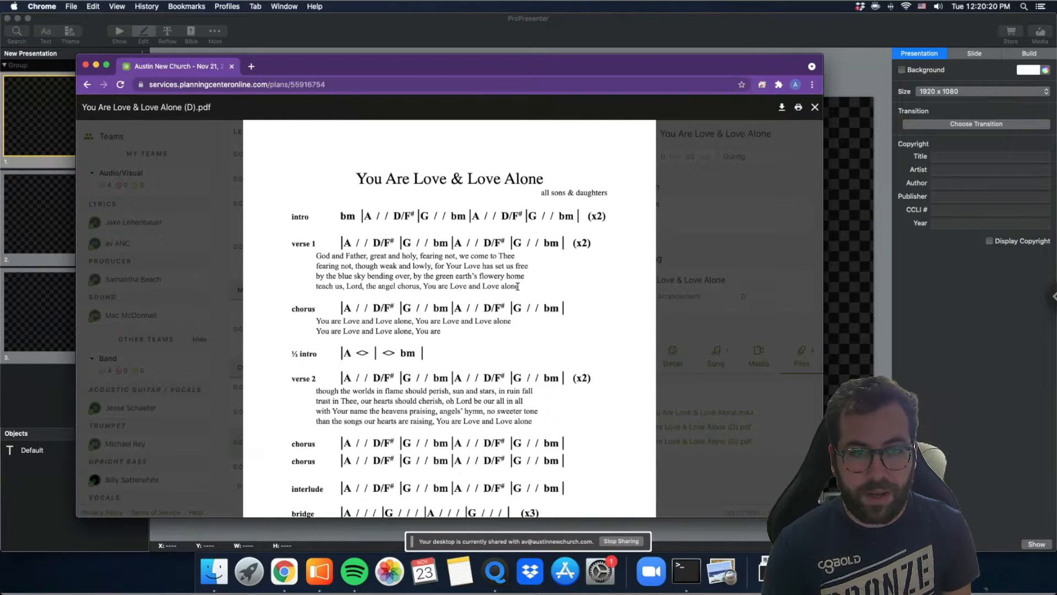
pyautogui.moveTo(519, 285); pyautogui.dragTo(318, 256)
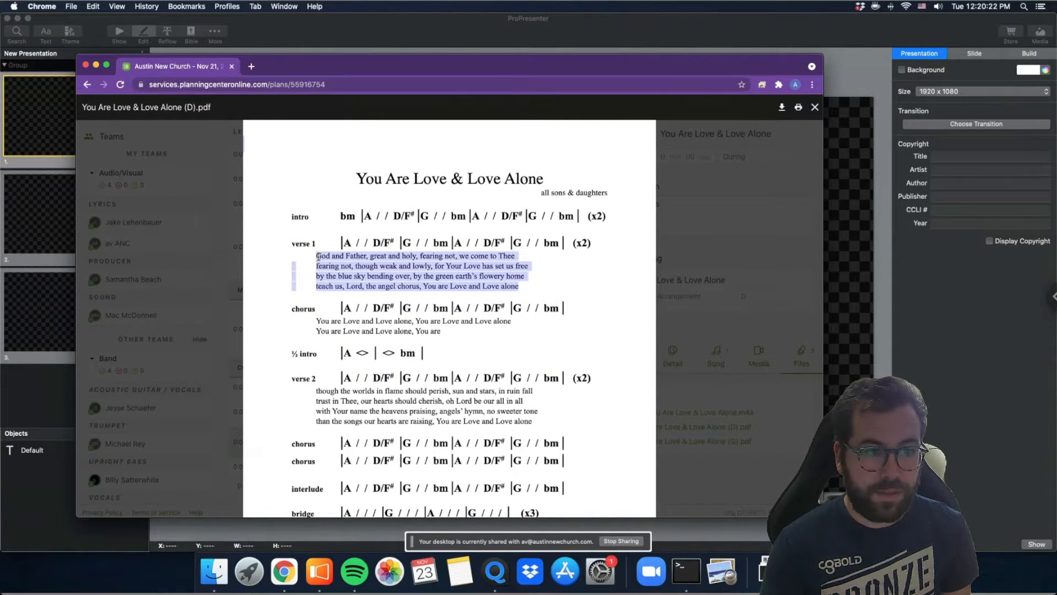
pyautogui.rightClick(325, 254)
pyautogui.click(352, 274)
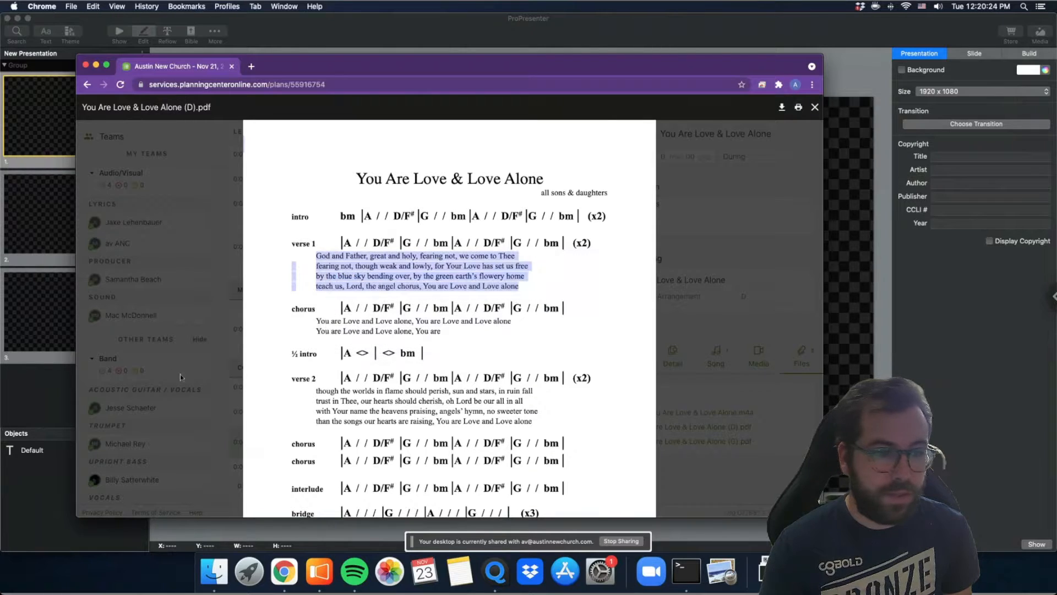
# Back in ProPresenter, paste the copied verse 1 lyrics into the text box of the first slide
pyautogui.click(60, 136)
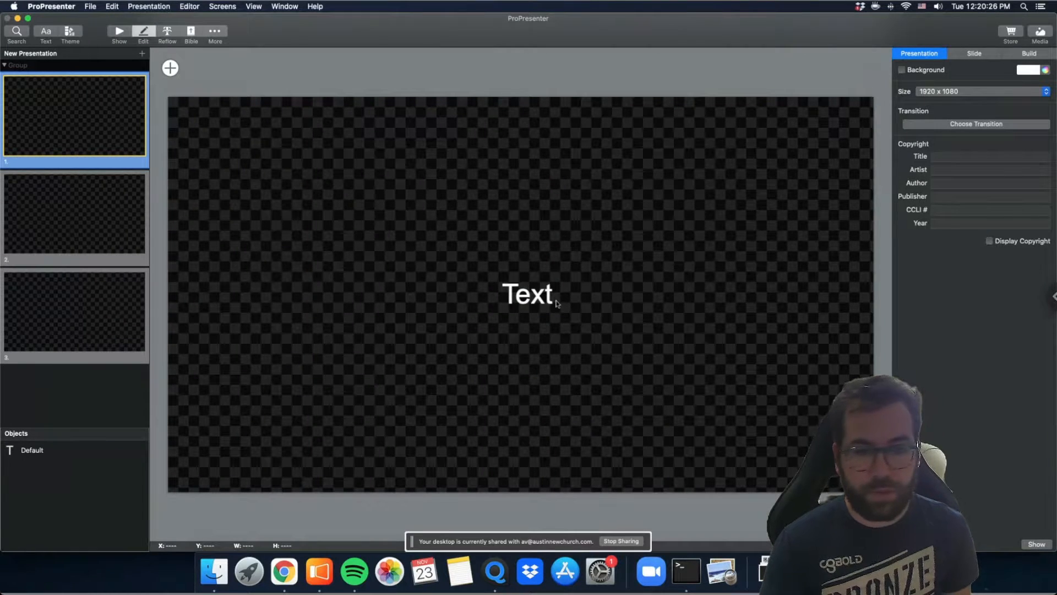
pyautogui.click(522, 299)
pyautogui.click(522, 299)
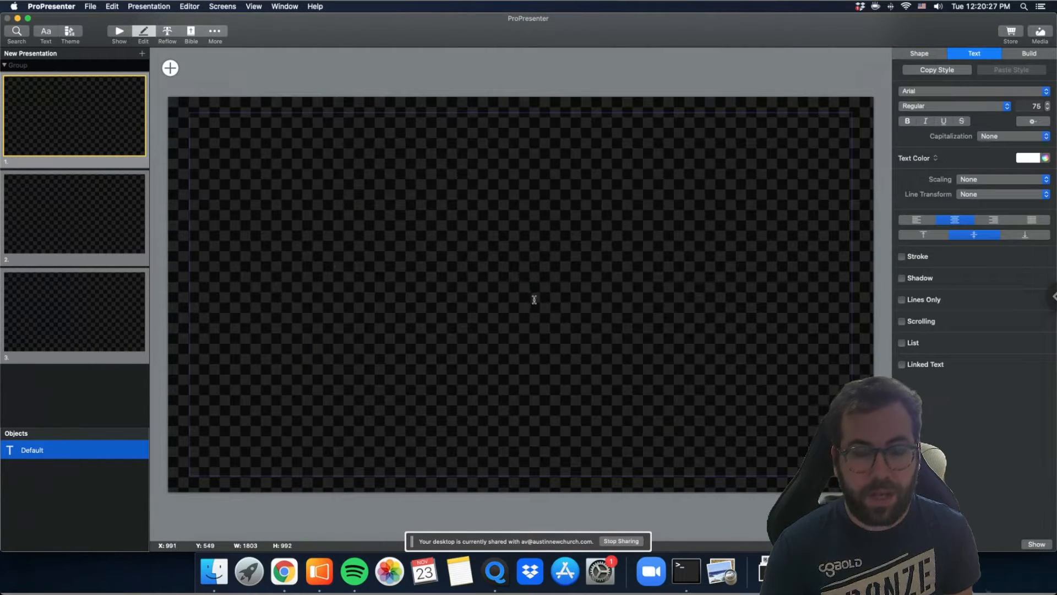
pyautogui.click(535, 317)
pyautogui.rightClick(534, 297)
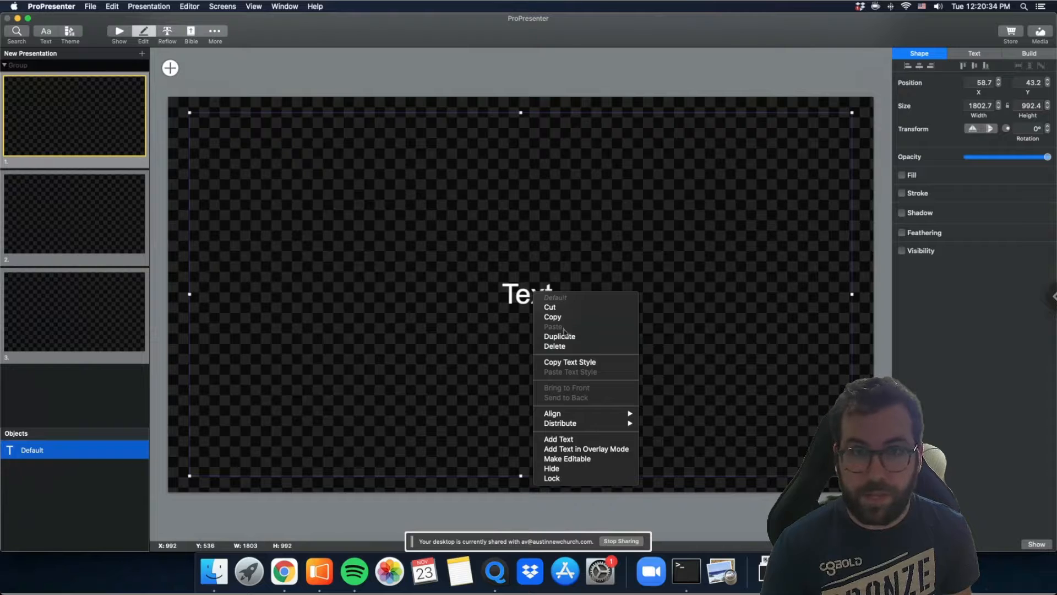
pyautogui.click(535, 295)
pyautogui.doubleClick(533, 296)
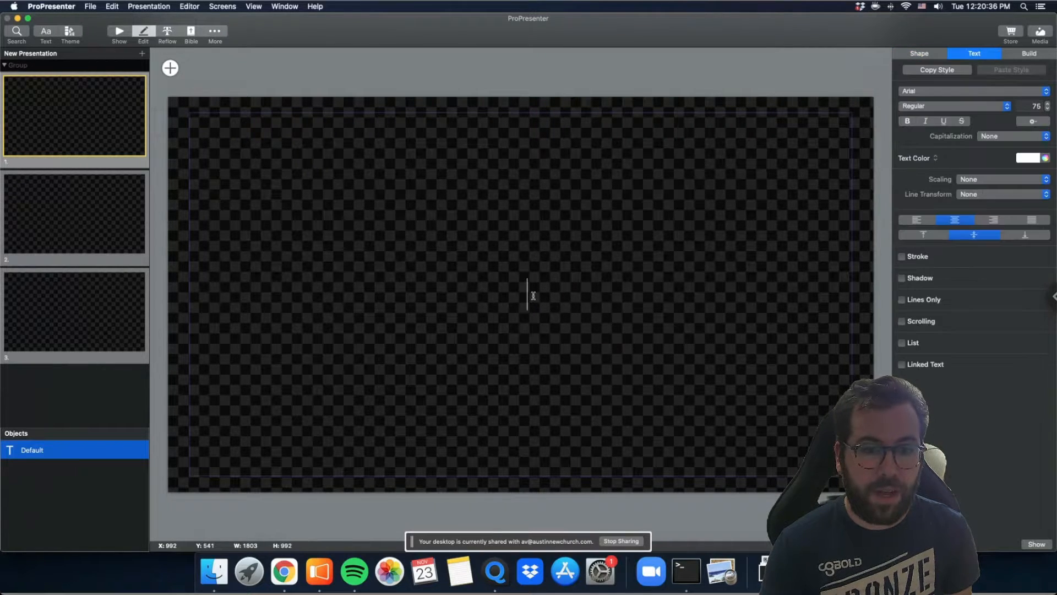
pyautogui.rightClick(533, 297)
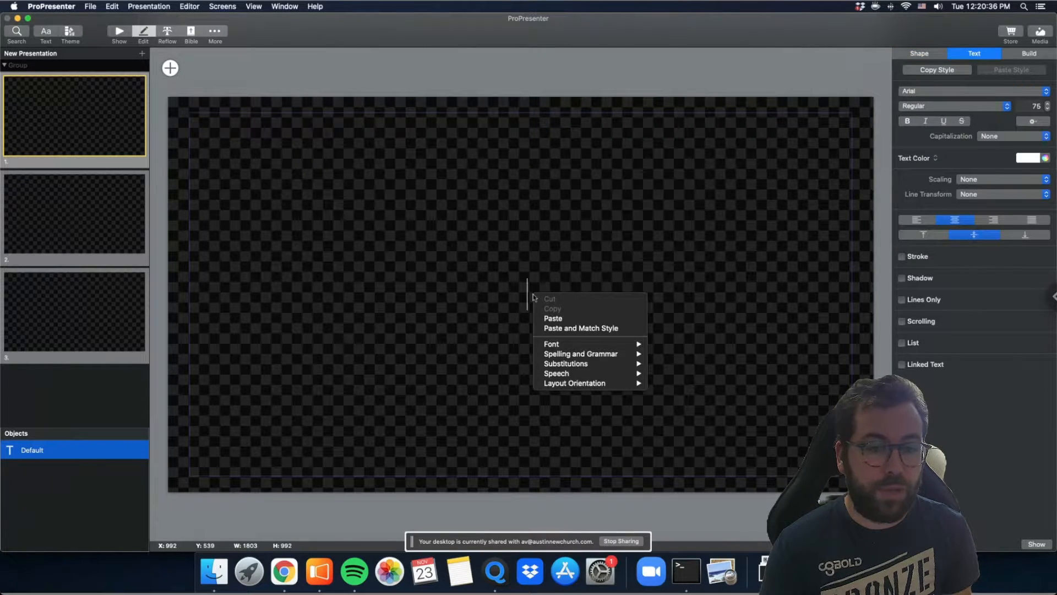
pyautogui.click(553, 319)
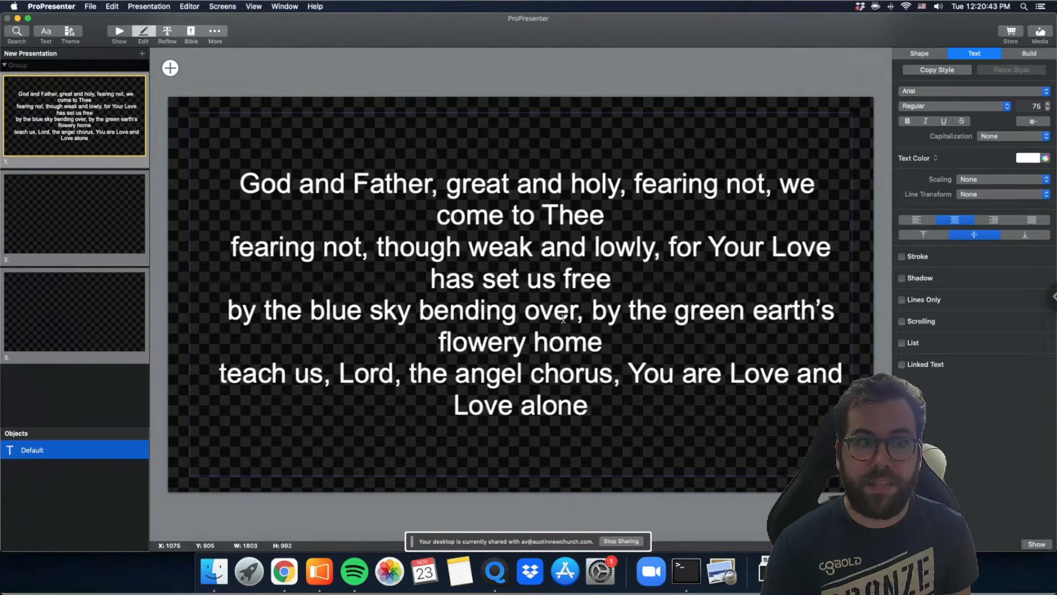
# Undo the lyric paste, paste verse 1 again with matching style, and return to the Show view
pyautogui.click(90, 7)
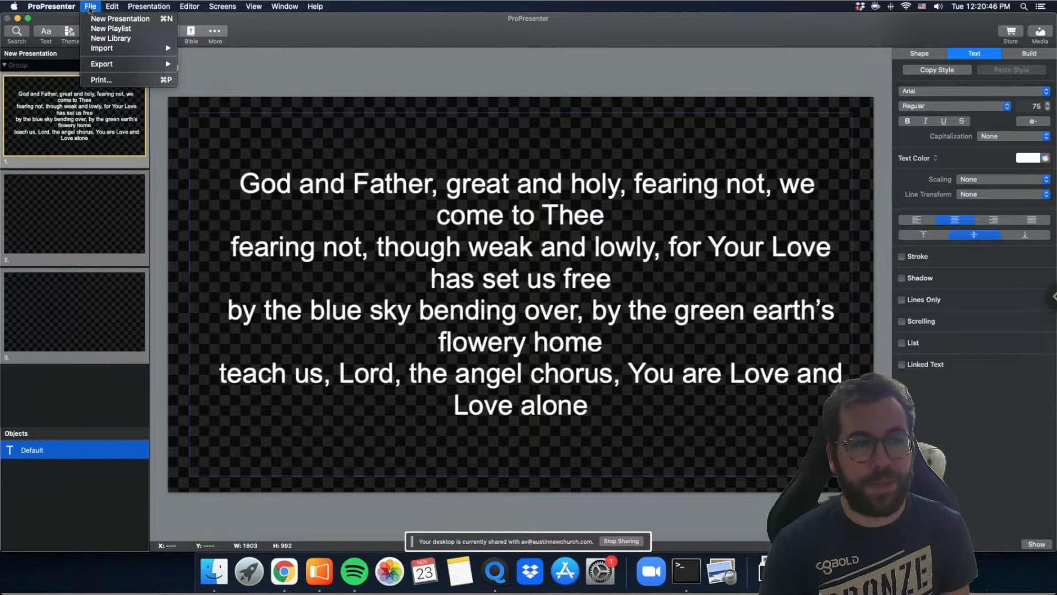
pyautogui.click(118, 18)
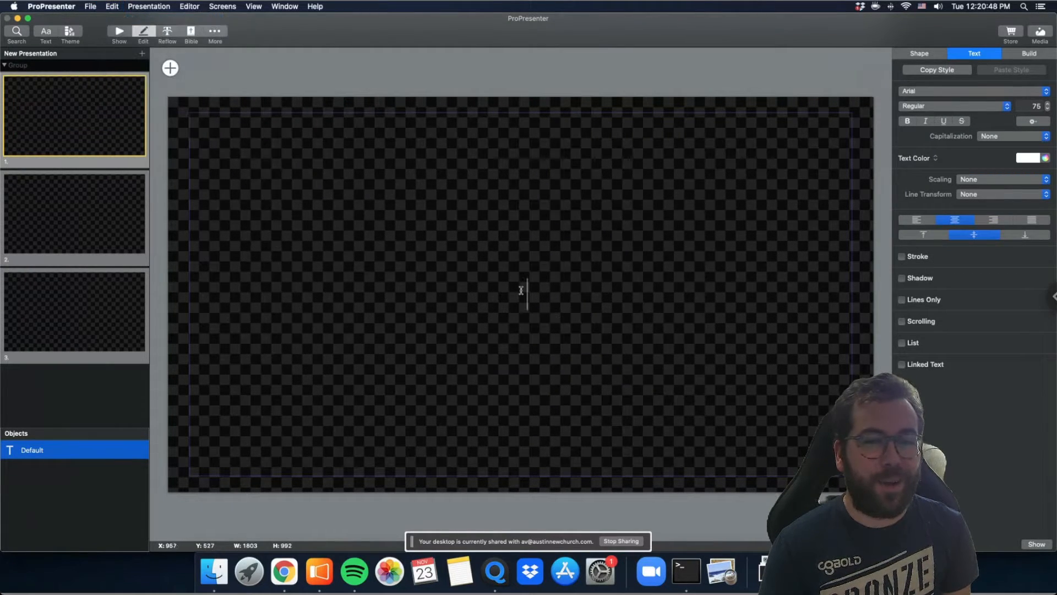
pyautogui.rightClick(521, 290)
pyautogui.click(602, 325)
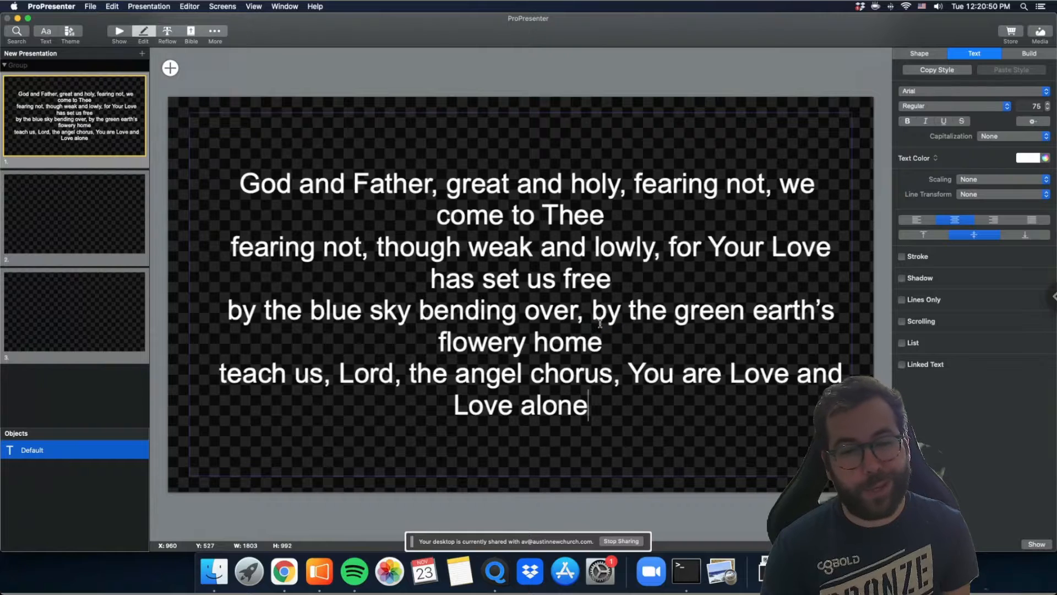
pyautogui.rightClick(511, 242)
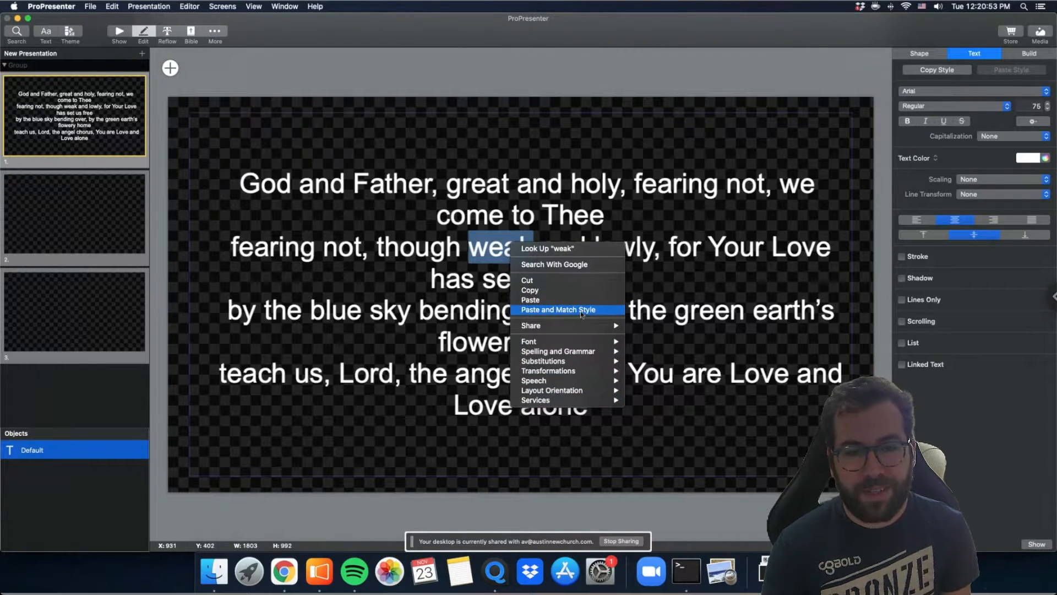
pyautogui.click(642, 408)
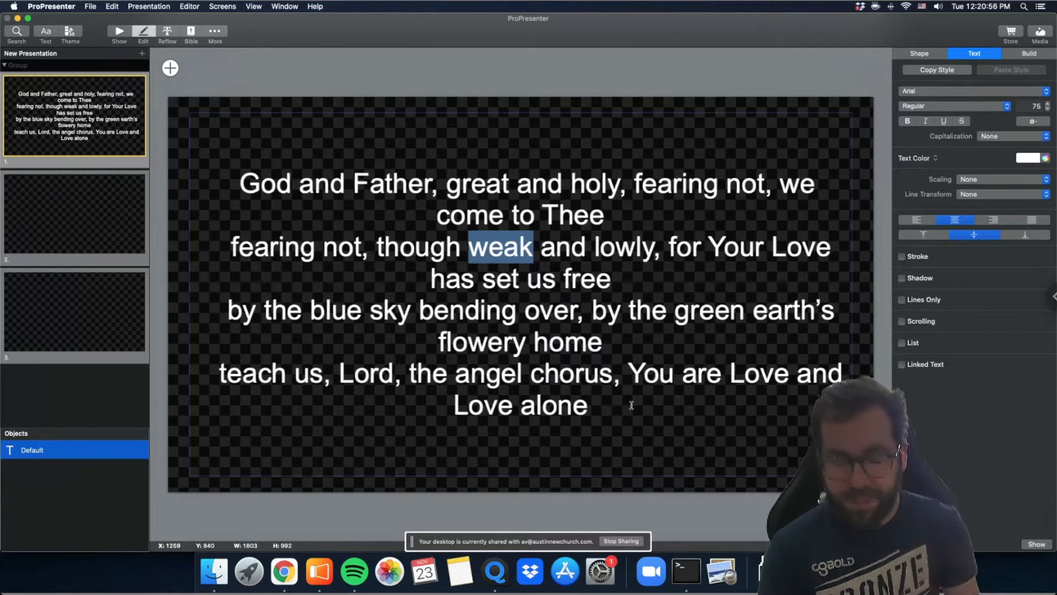
pyautogui.click(616, 408)
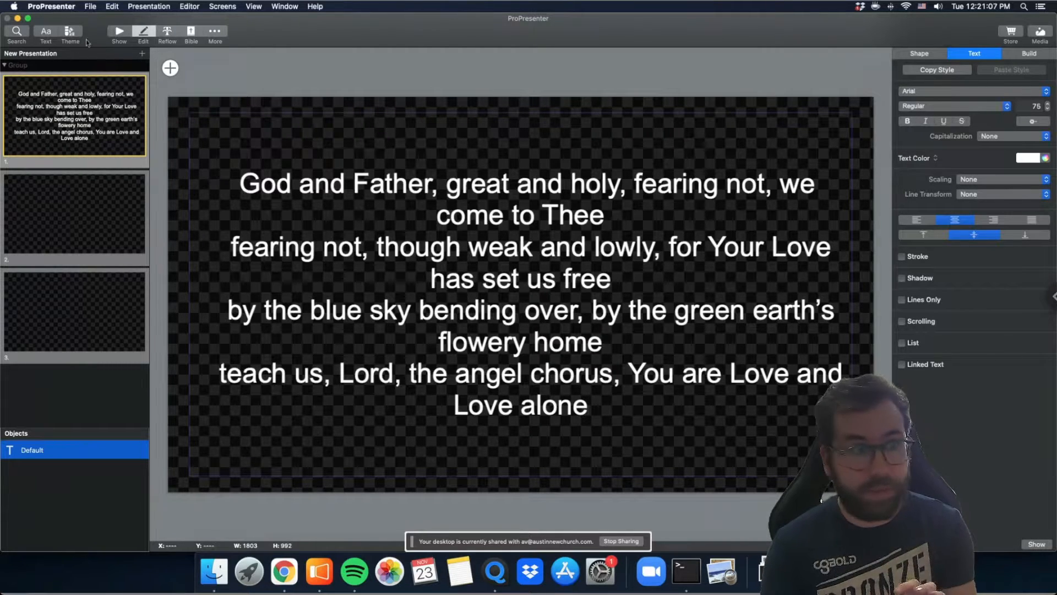
pyautogui.click(119, 32)
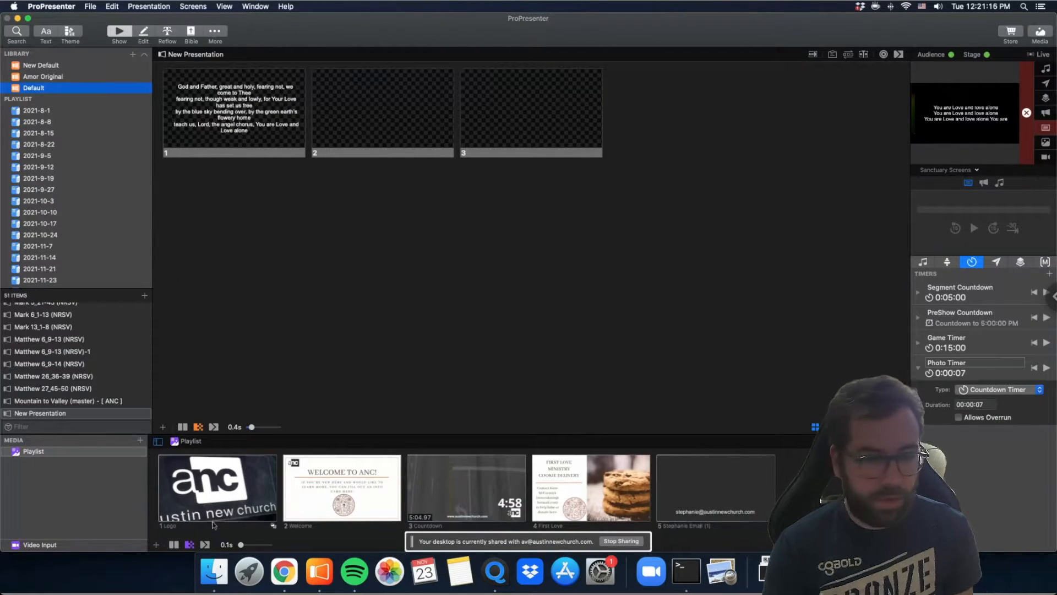
# Switch to Planning Center in Chrome, download First Love.png from the Announcements item, and open a Finder window
pyautogui.click(289, 576)
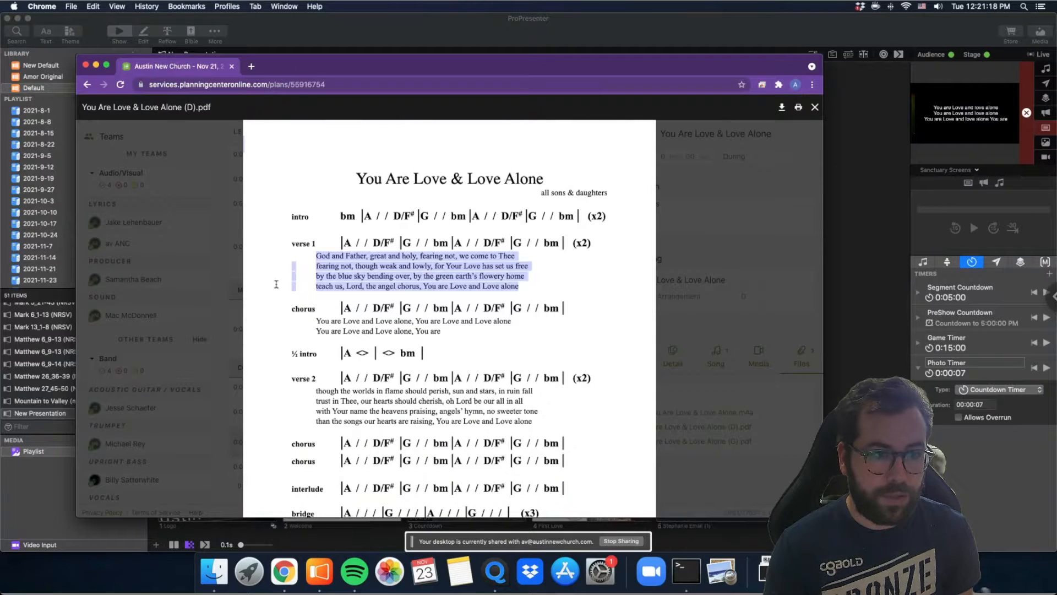
pyautogui.press('Escape')
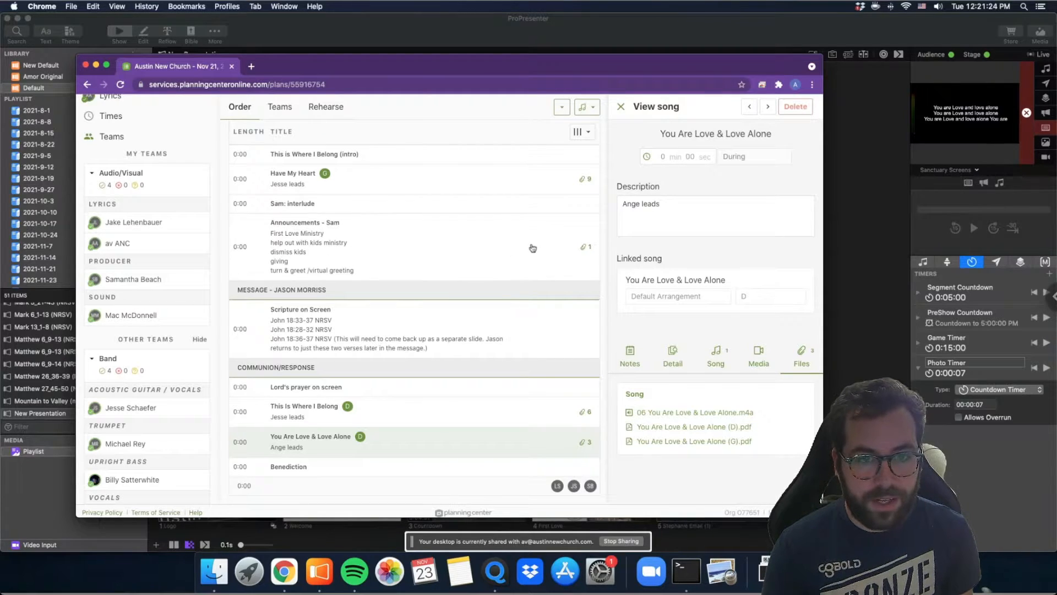
pyautogui.click(587, 249)
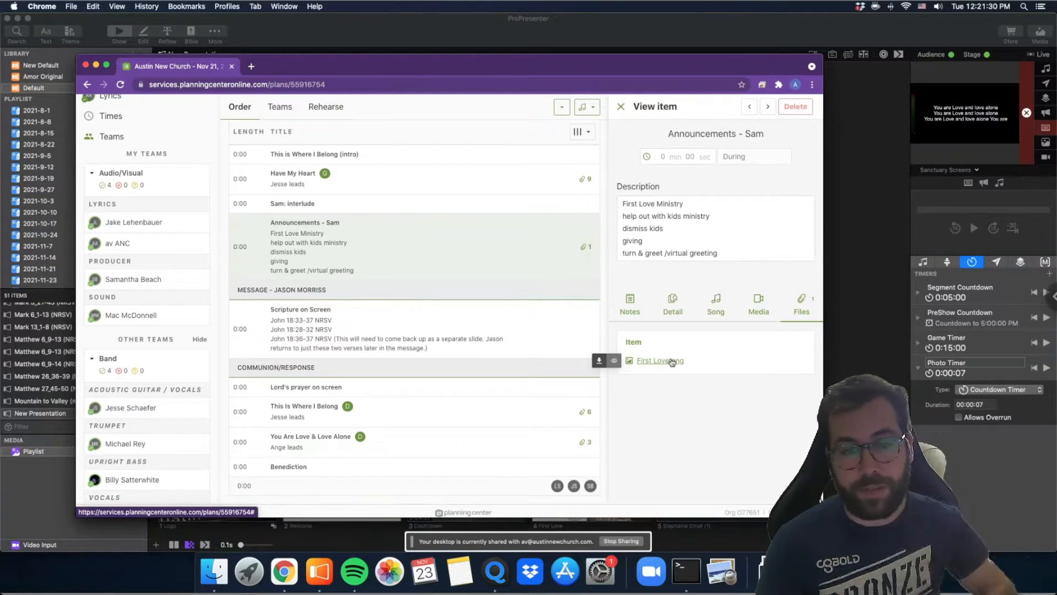
pyautogui.click(599, 362)
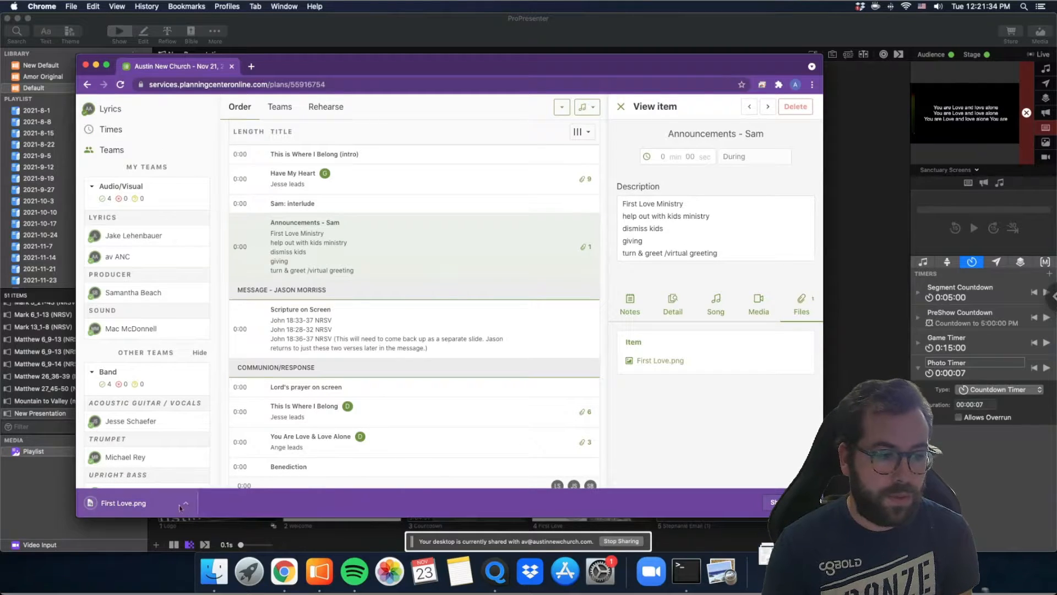
pyautogui.click(214, 572)
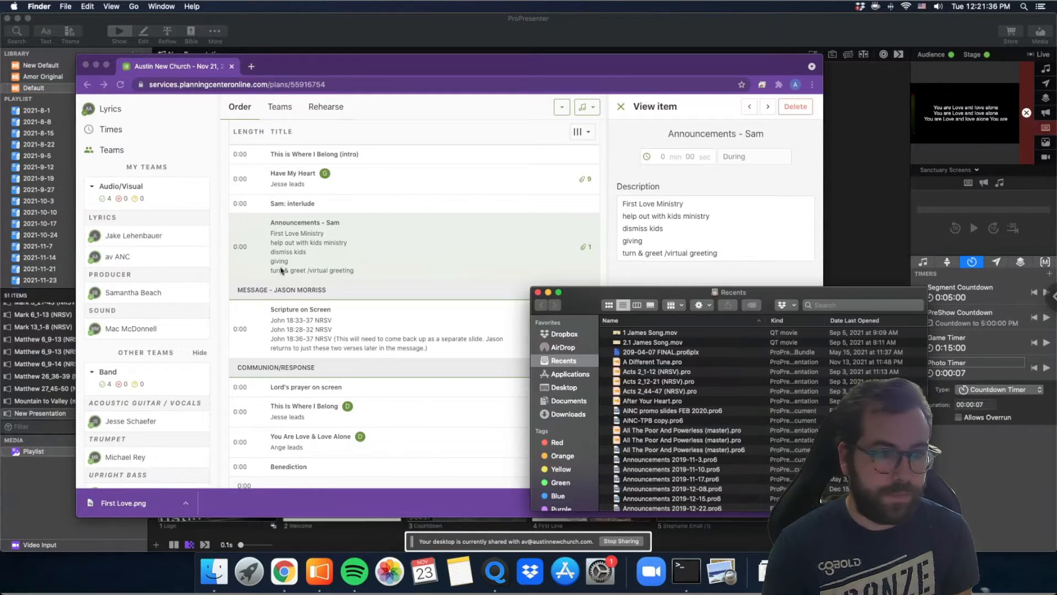
# Create a folder named 11-23-21 inside the Service Assets folder in Documents
pyautogui.click(569, 403)
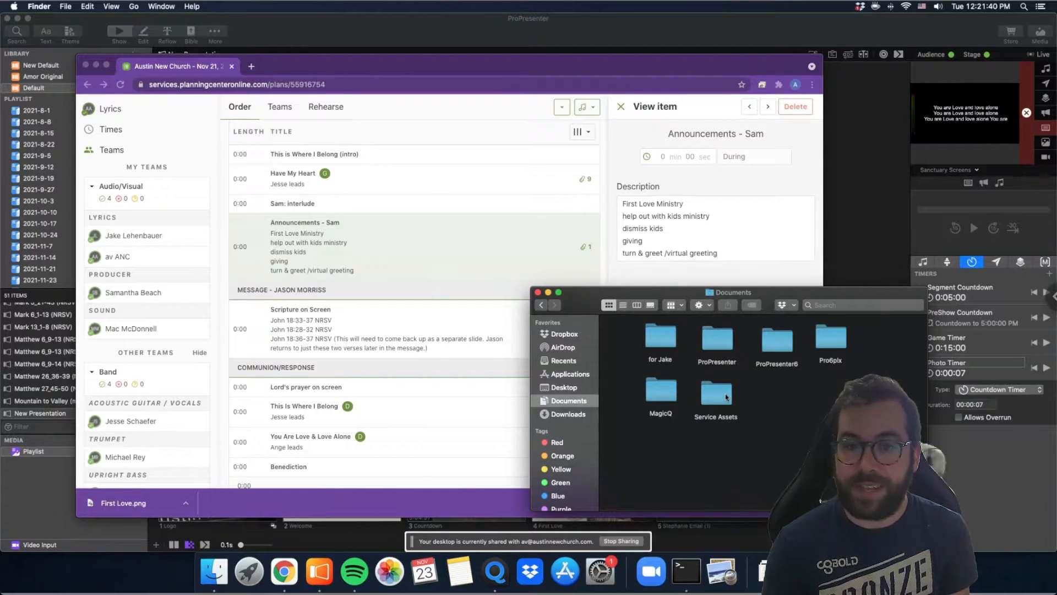
pyautogui.doubleClick(716, 394)
pyautogui.scroll(-1, 778, 439)
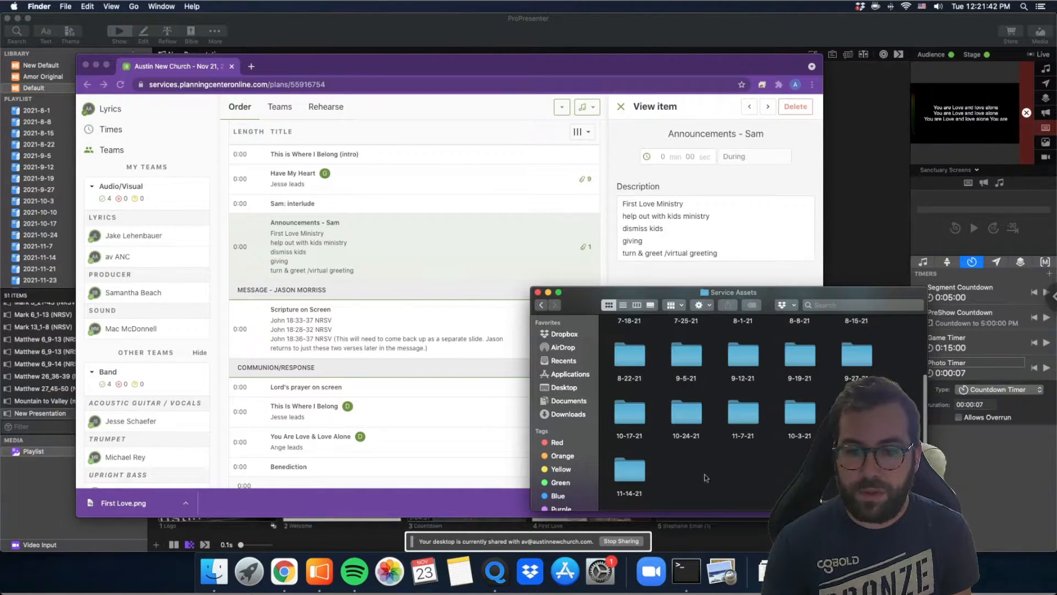
pyautogui.rightClick(667, 401)
pyautogui.click(696, 406)
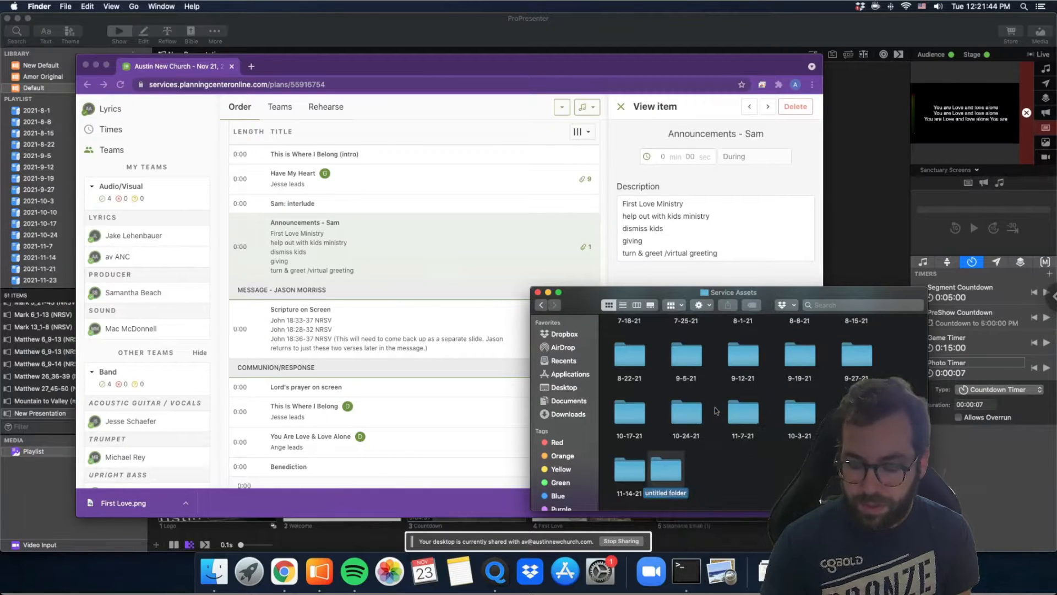
pyautogui.write('11-23')
pyautogui.write('-2')
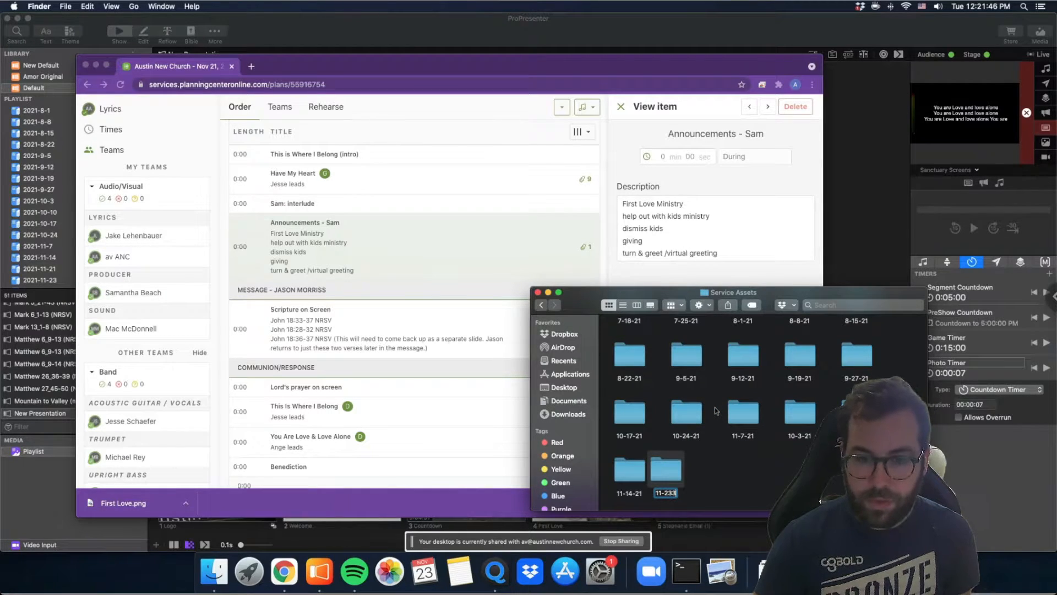
pyautogui.write('1')
pyautogui.press('Return')
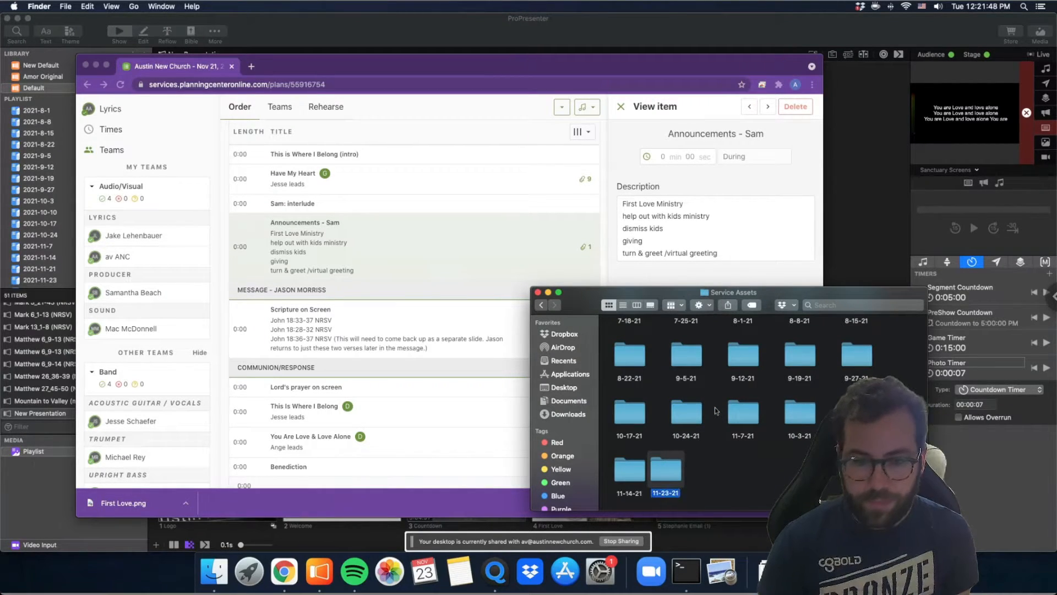
# Move the downloaded First Love.png into the 11-23-21 folder and import it into ProPresenter's media as a new version
pyautogui.moveTo(119, 510); pyautogui.dragTo(666, 473)
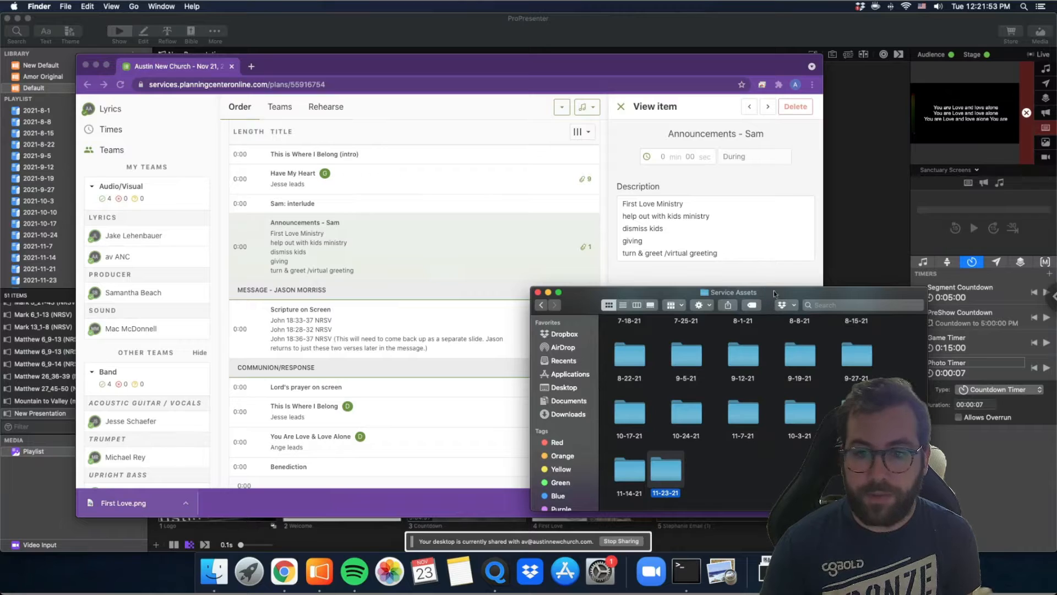
pyautogui.moveTo(765, 301); pyautogui.dragTo(926, 252)
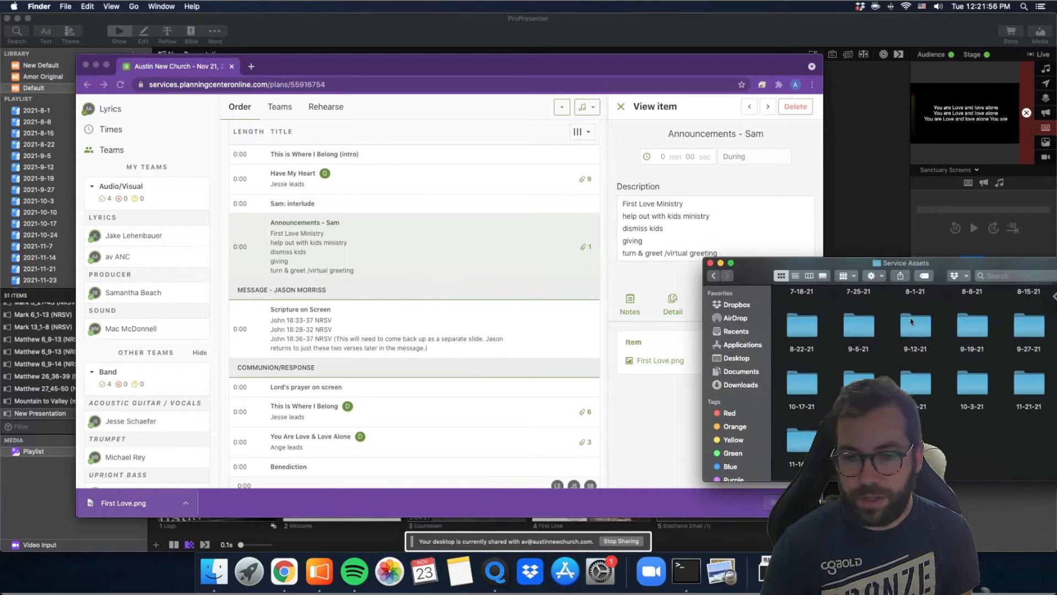
pyautogui.doubleClick(858, 439)
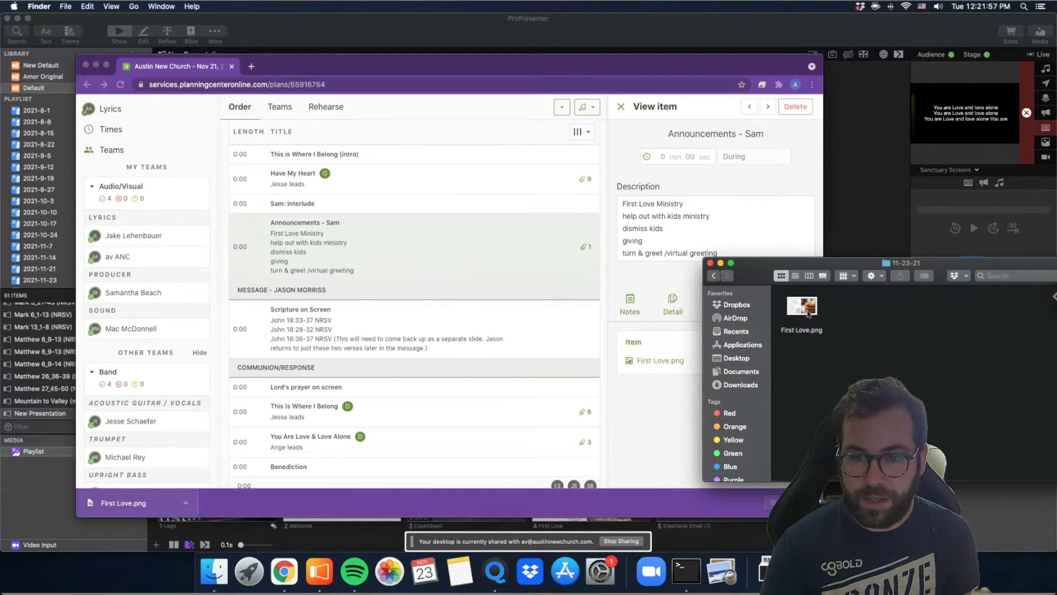
pyautogui.click(807, 312)
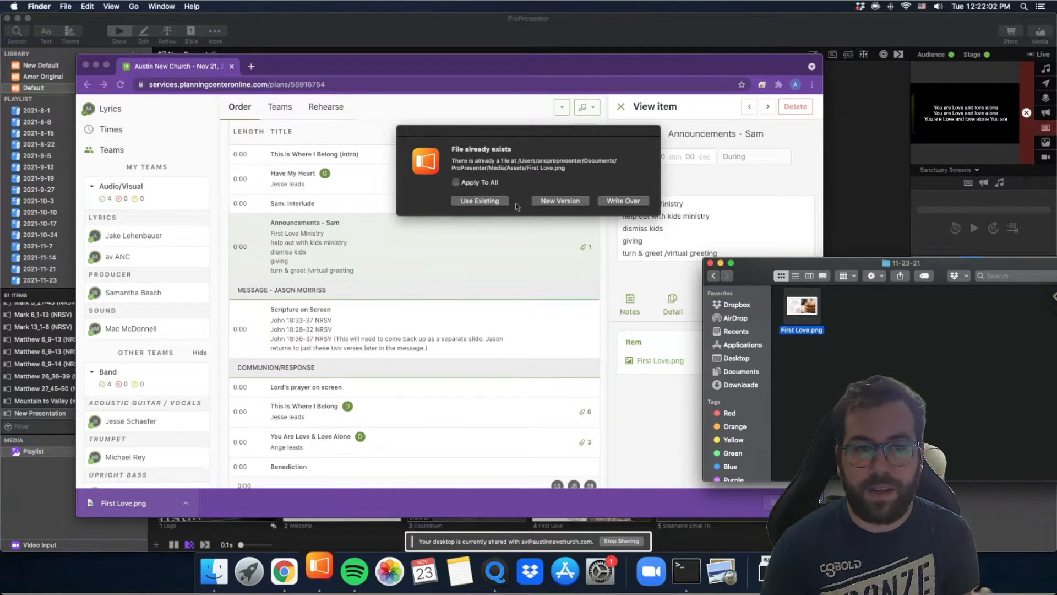
pyautogui.click(581, 203)
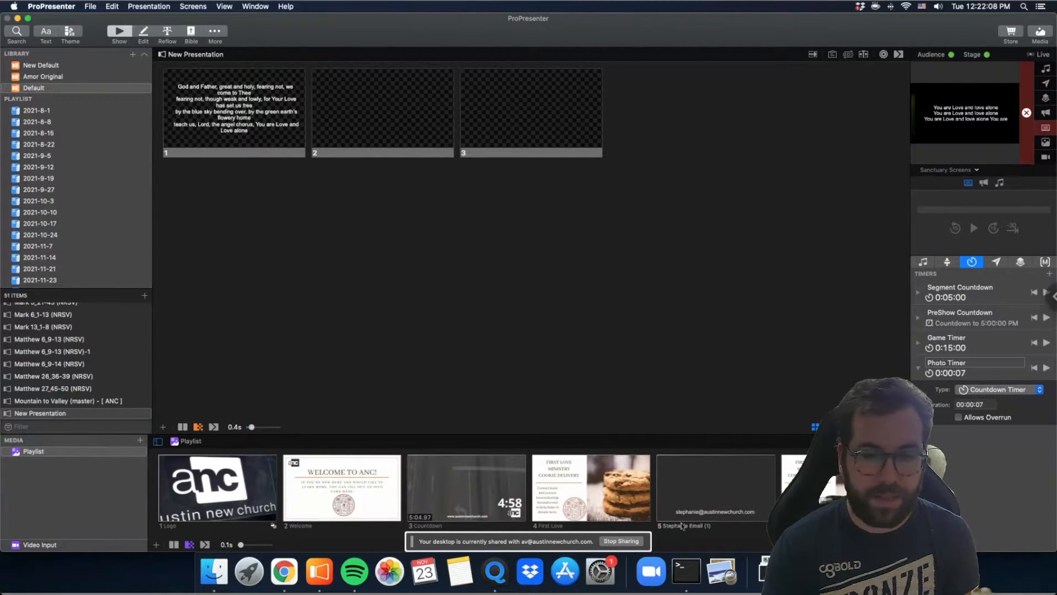
# Show the Welcome graphic on the live output, and hide and reshow the Media Bin
pyautogui.click(375, 513)
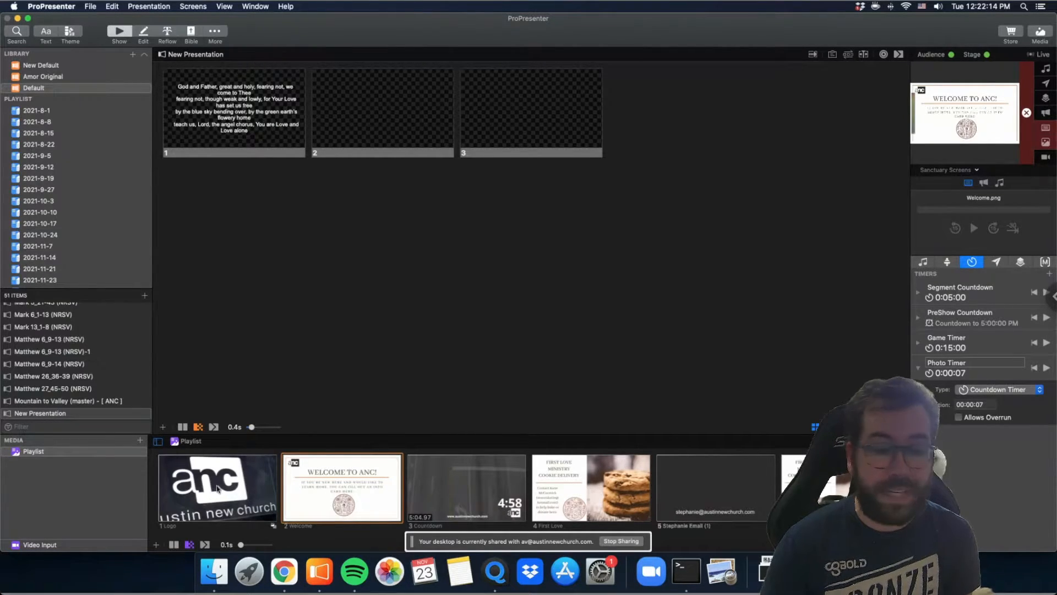
pyautogui.click(226, 7)
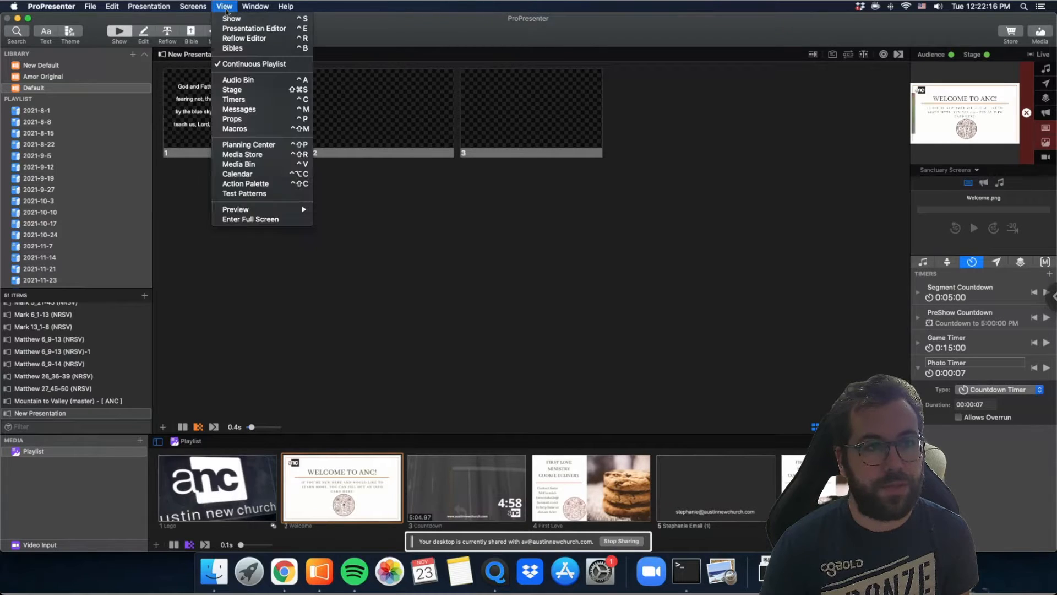
pyautogui.click(271, 164)
pyautogui.click(227, 7)
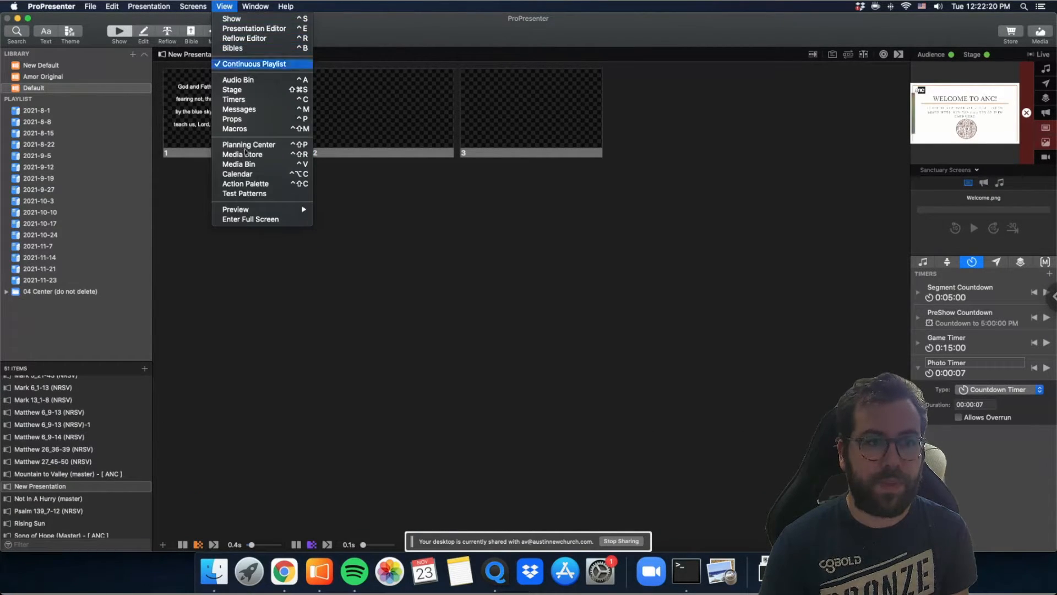
pyautogui.click(251, 165)
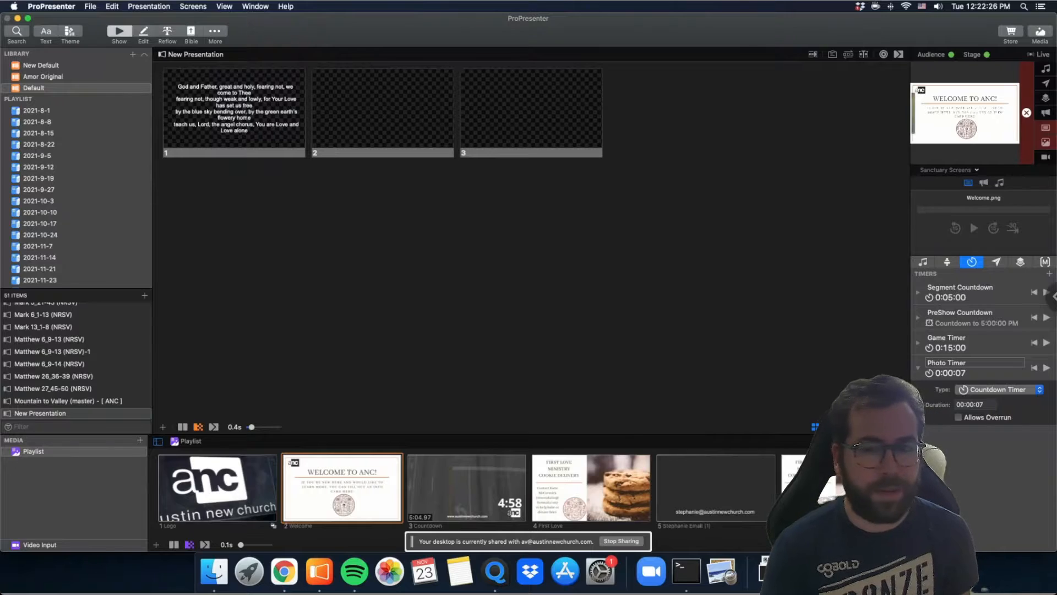
pyautogui.click(201, 7)
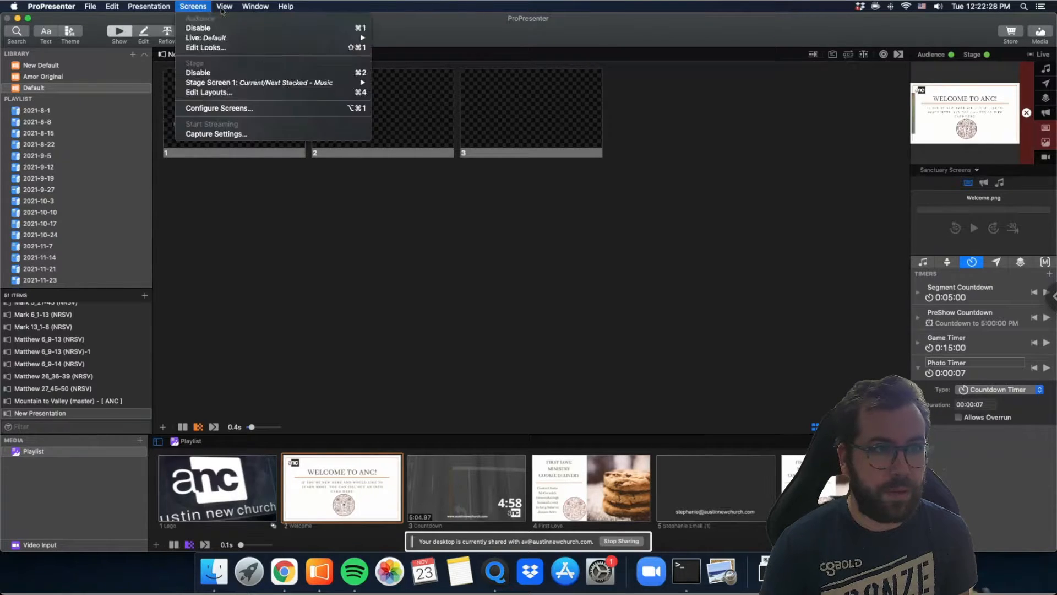
pyautogui.moveTo(224, 6)
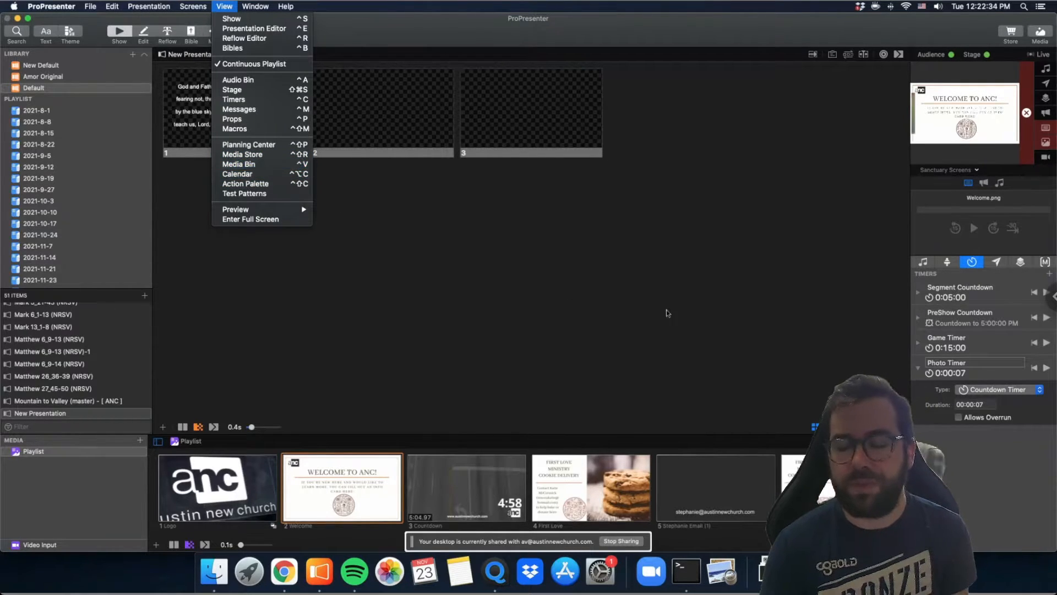
pyautogui.click(776, 453)
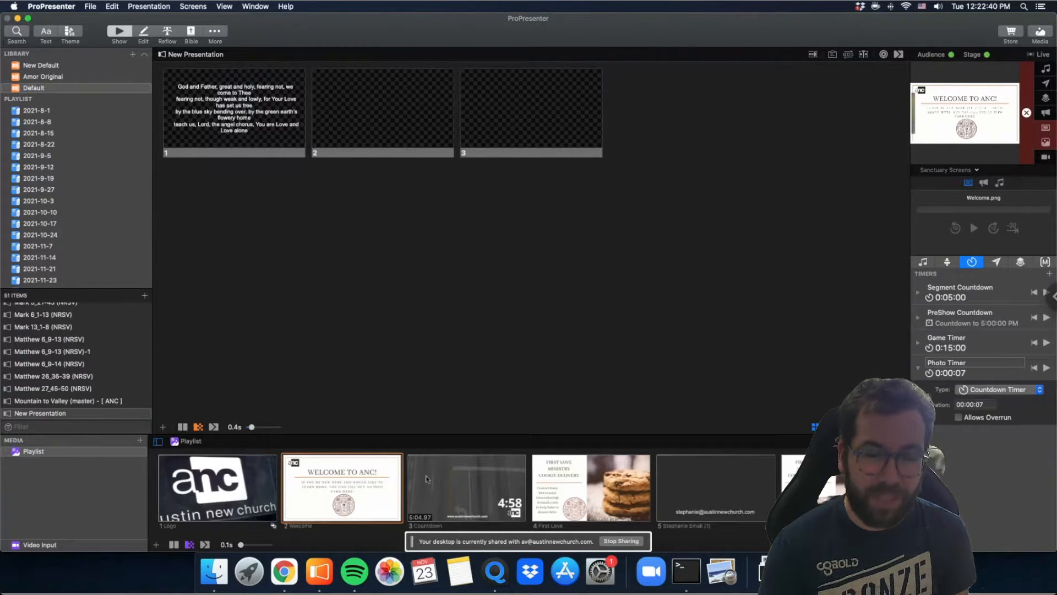
# Play the Countdown video on the live output, clear the slide layer over it, and clear all output
pyautogui.click(484, 488)
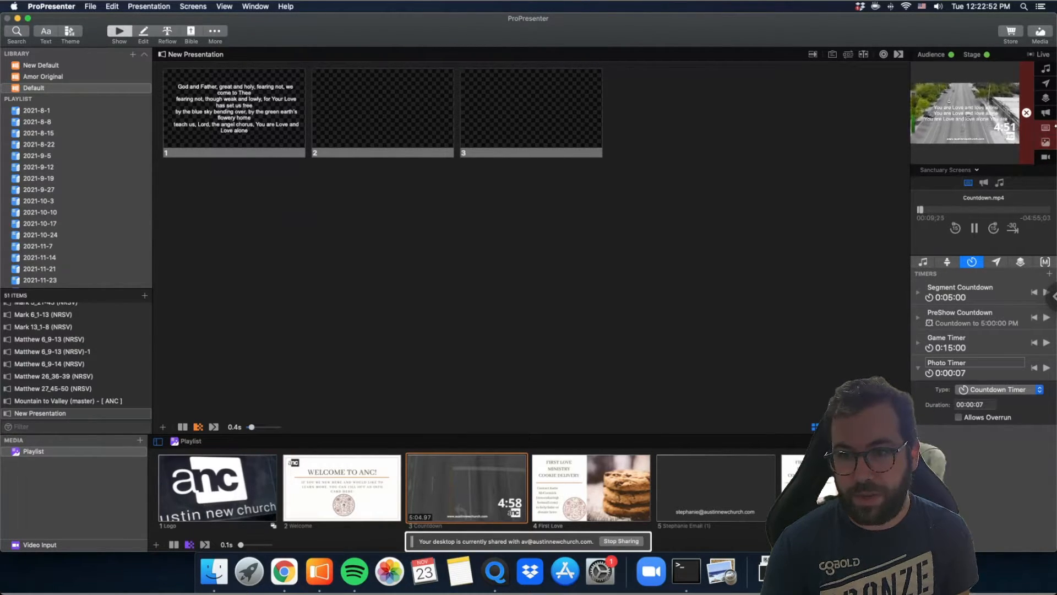
pyautogui.click(1046, 130)
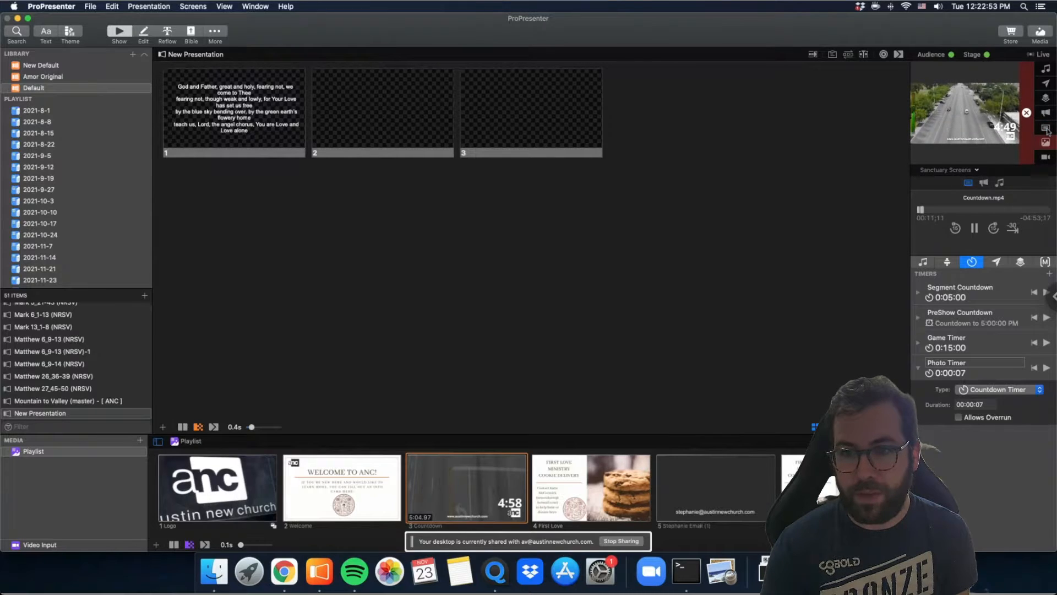
pyautogui.click(282, 103)
pyautogui.click(1028, 113)
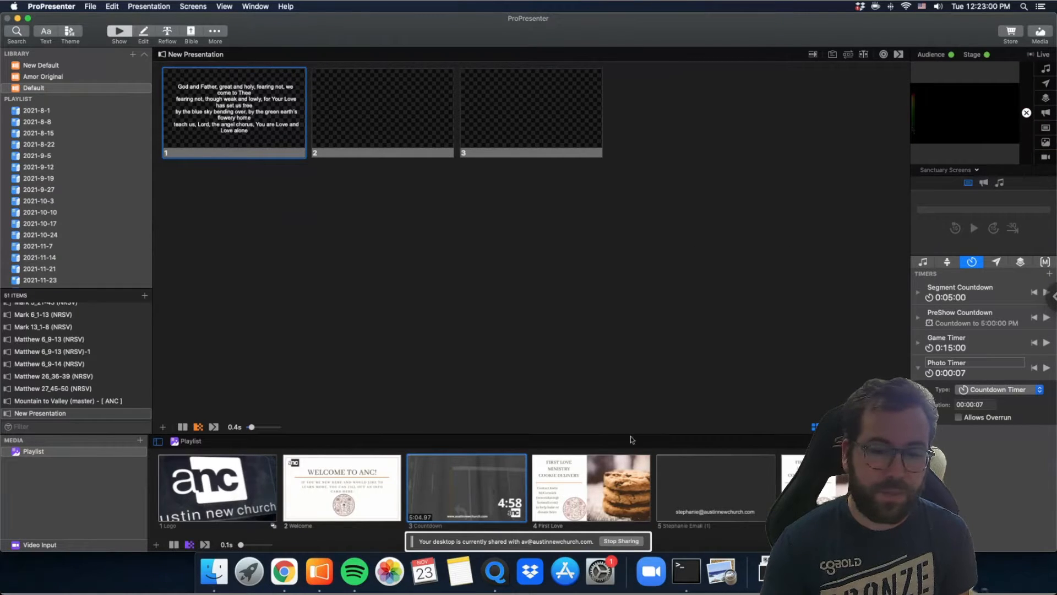
# Show the contact e-mail graphic on the live output and open the 2021-11-23 playlist
pyautogui.click(677, 509)
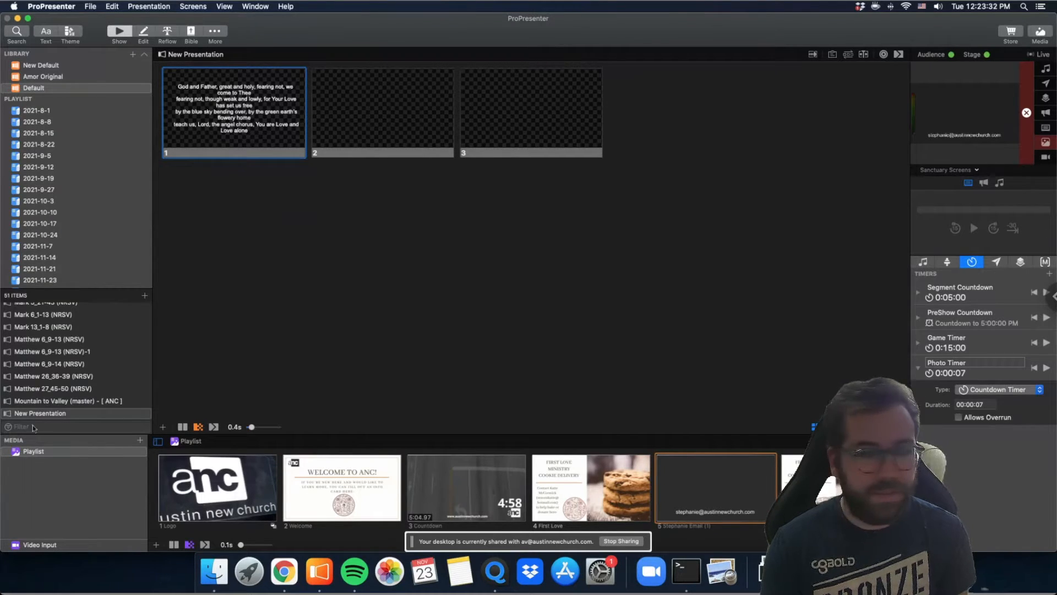
pyautogui.scroll(-1, 51, 270)
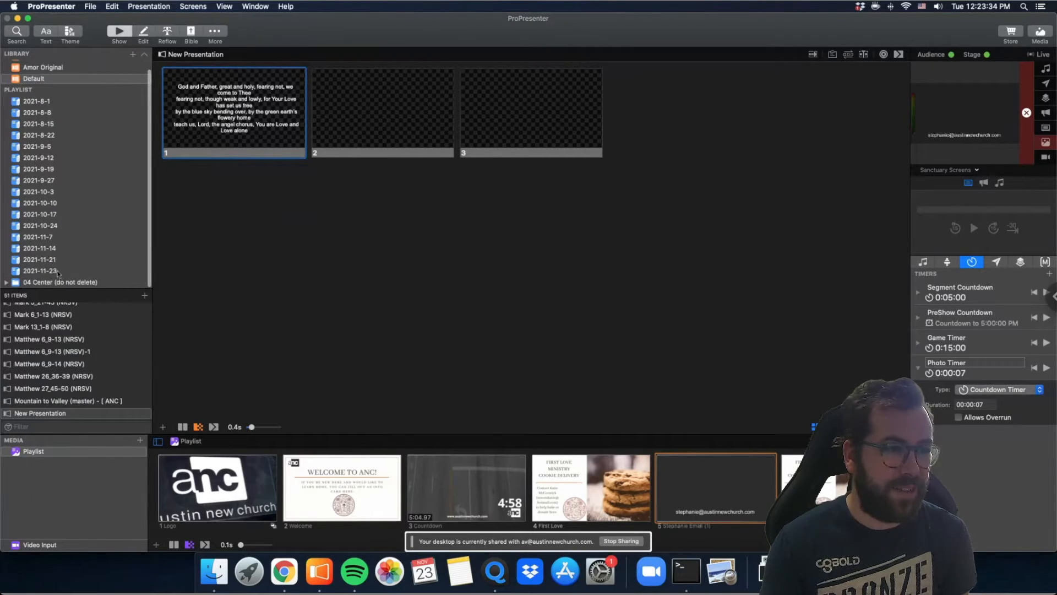
pyautogui.click(56, 271)
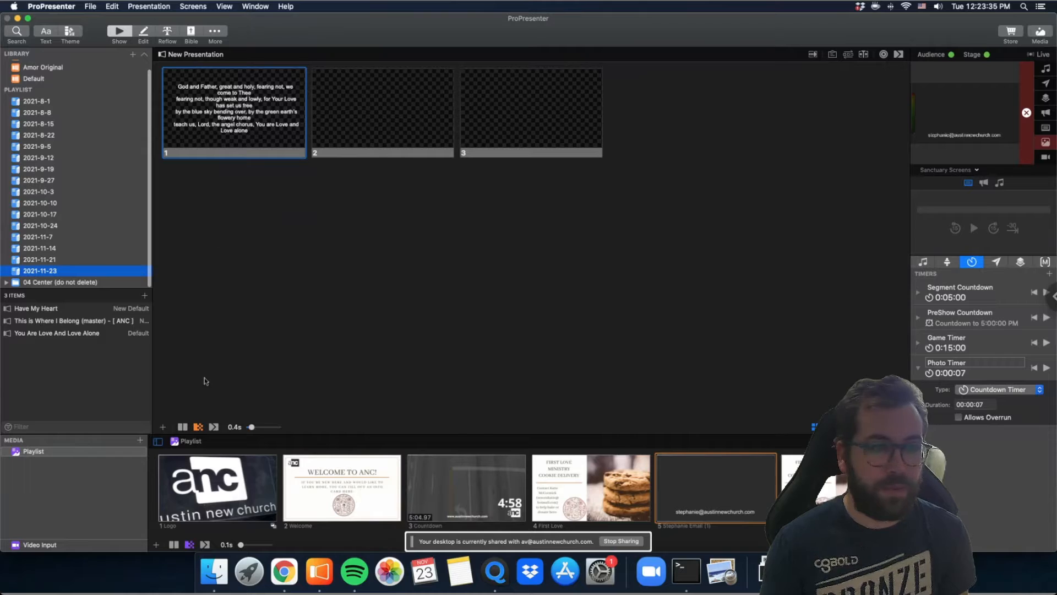
# Check the Scripture on Screen passages in Planning Center in Chrome, and open the Bible view in ProPresenter
pyautogui.click(283, 571)
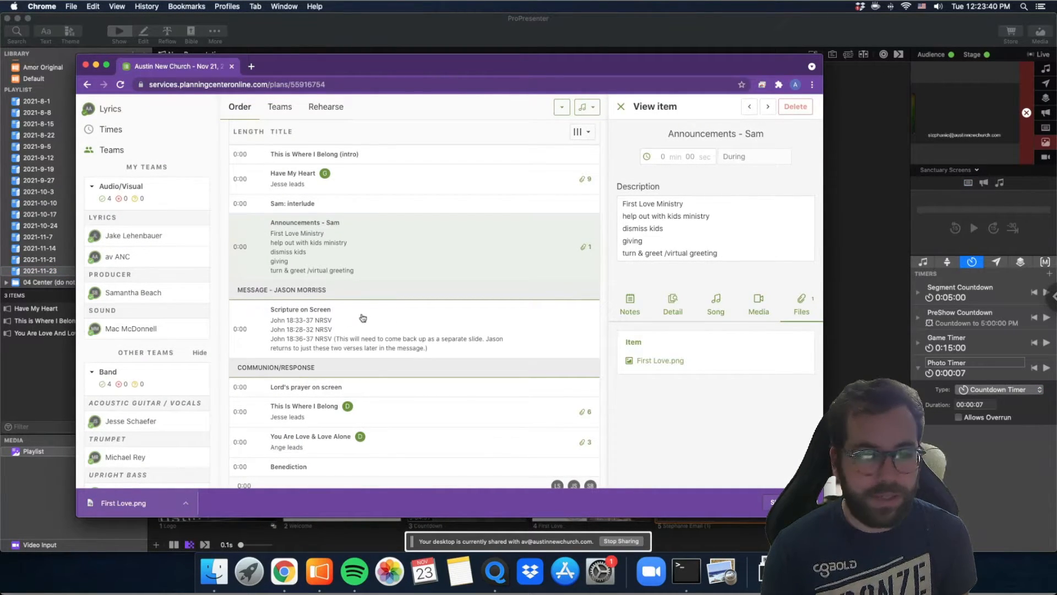
pyautogui.click(40, 364)
pyautogui.click(191, 34)
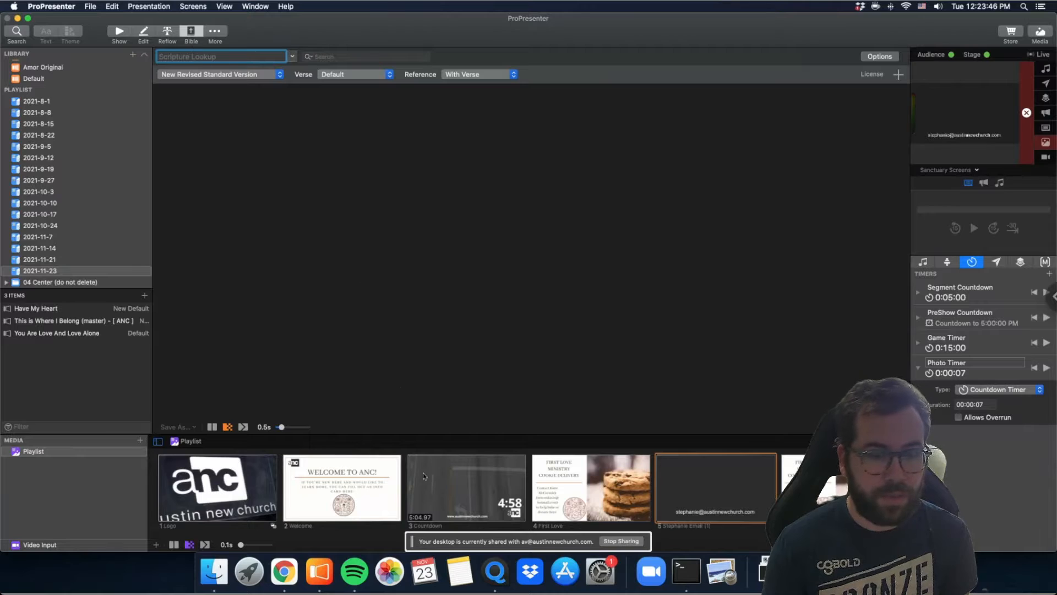
# Try to copy the John 18:33-37 reference from Planning Center in Chrome and paste it into ProPresenter's Scripture Lookup
pyautogui.click(284, 571)
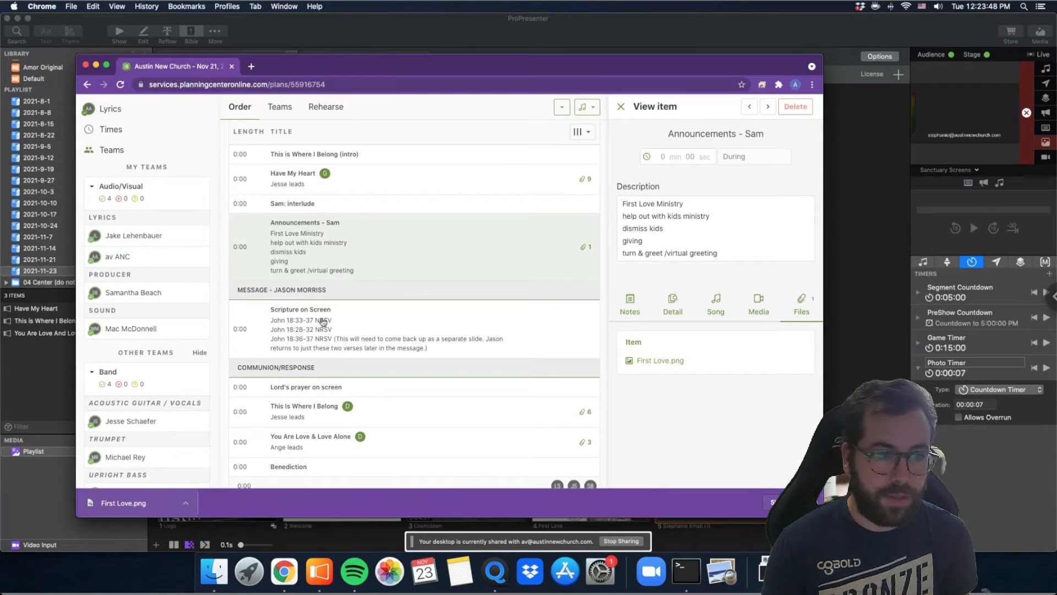
pyautogui.moveTo(314, 324); pyautogui.dragTo(273, 325)
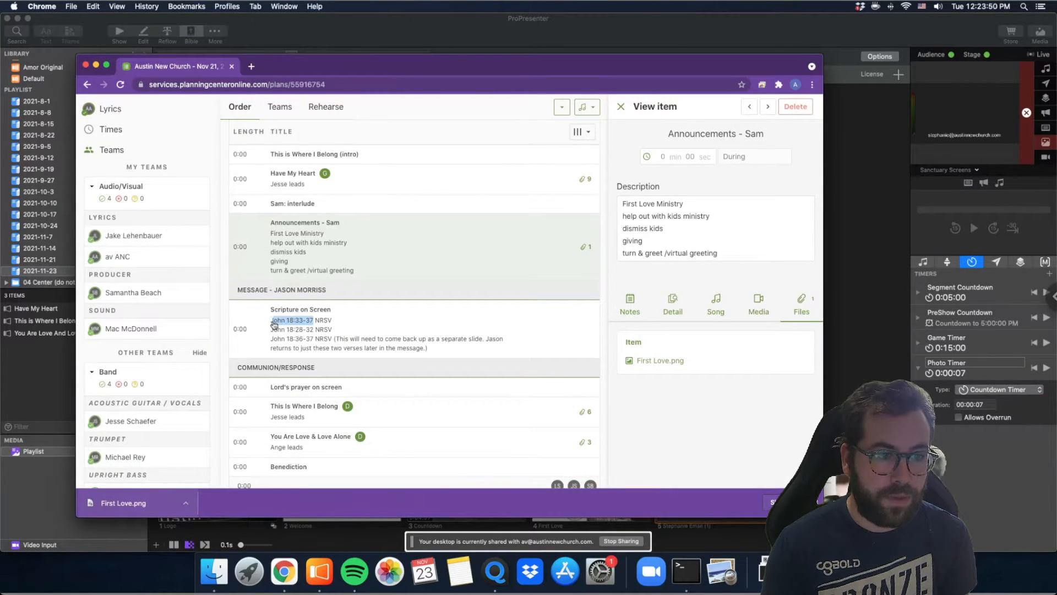
pyautogui.rightClick(276, 323)
pyautogui.click(309, 342)
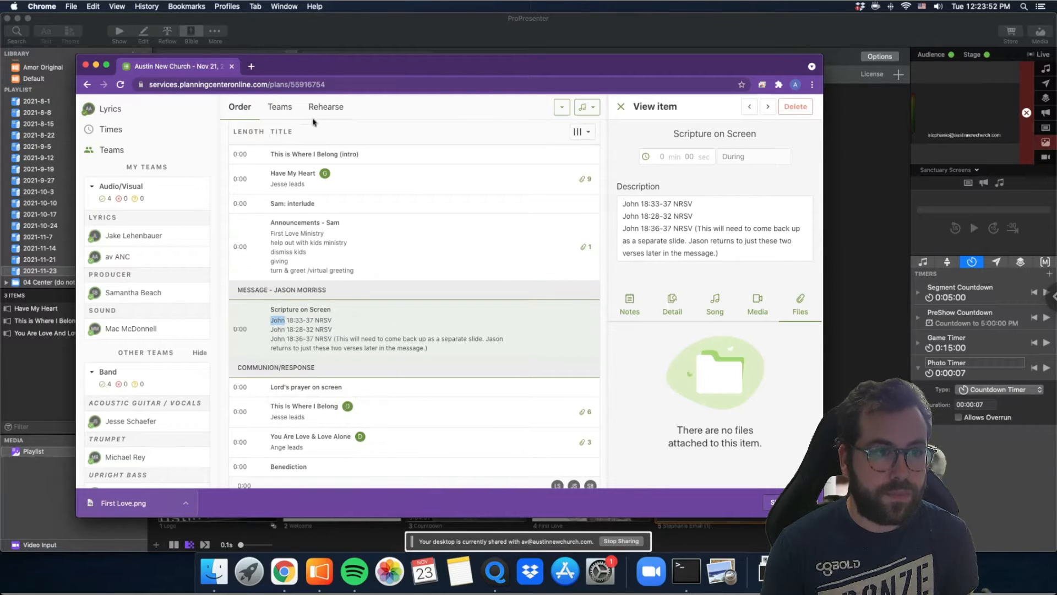
pyautogui.click(306, 39)
pyautogui.rightClick(215, 56)
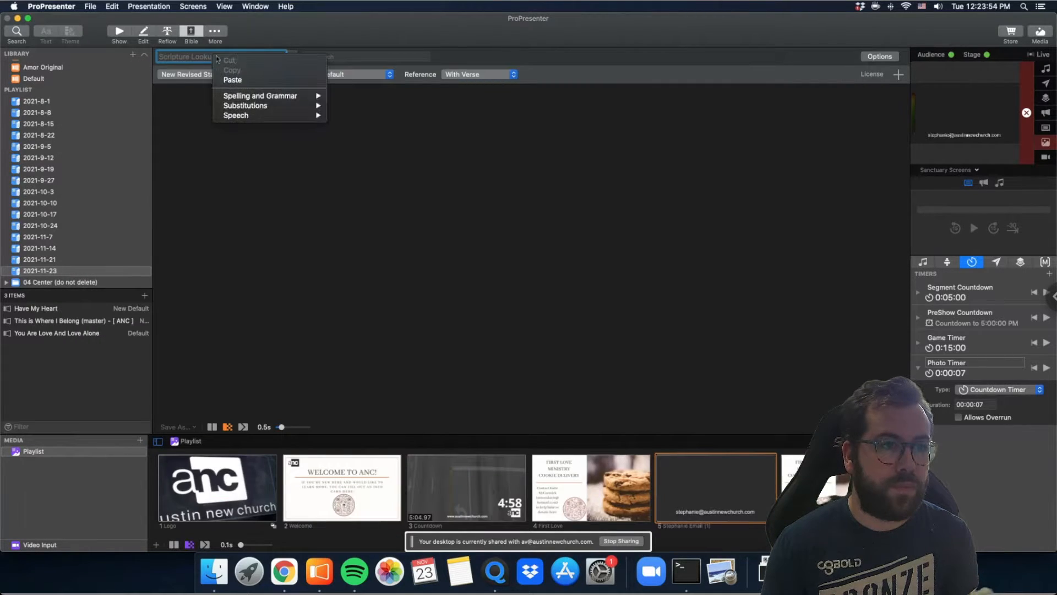
pyautogui.click(232, 81)
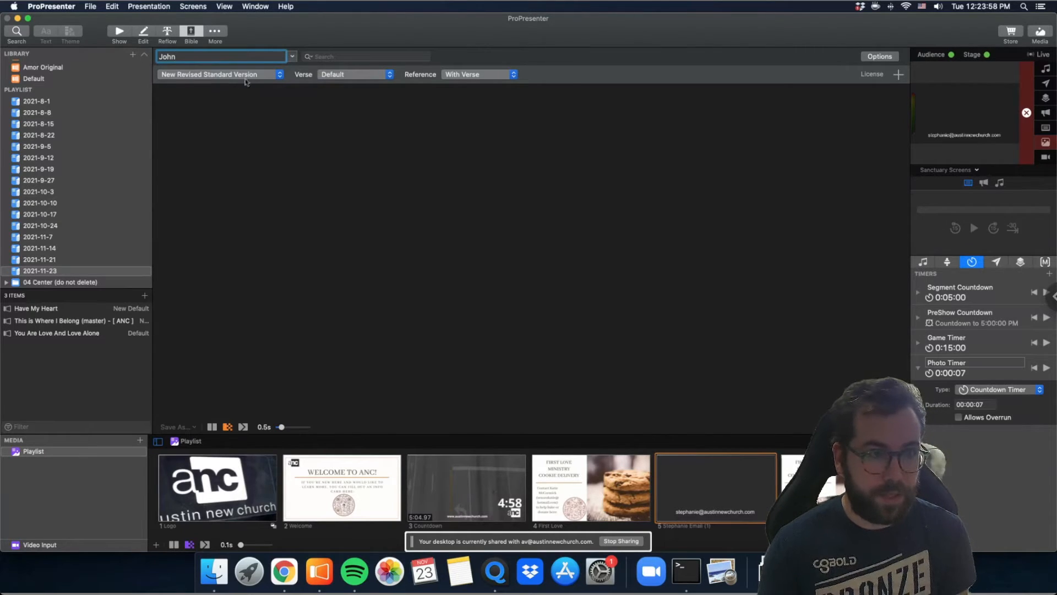
# Check the reference in Planning Center, complete ProPresenter's Scripture Lookup as John 18:33-37, and generate the verse slides
pyautogui.click(284, 570)
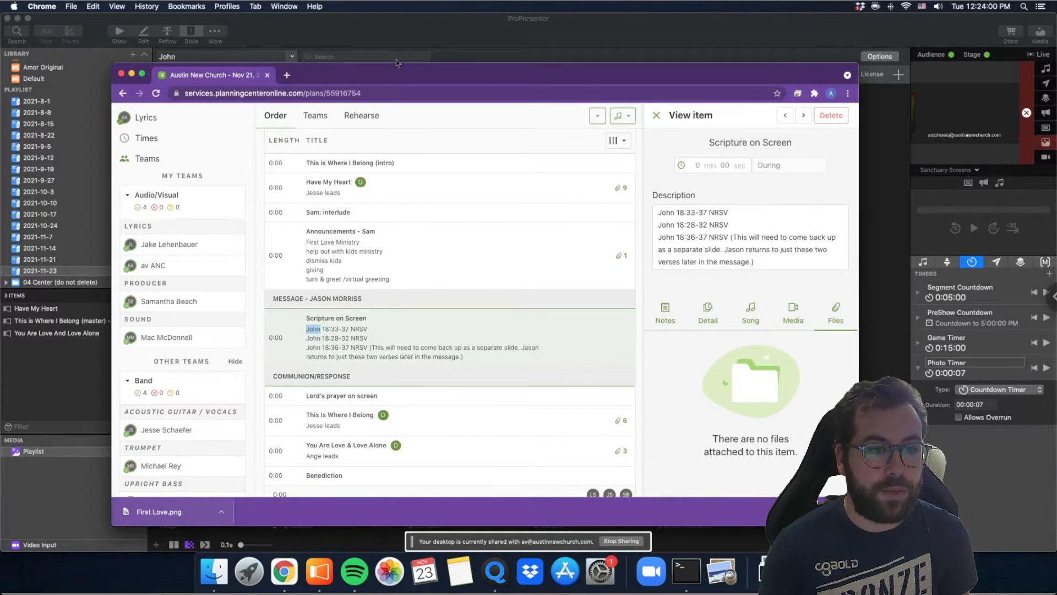
pyautogui.click(220, 60)
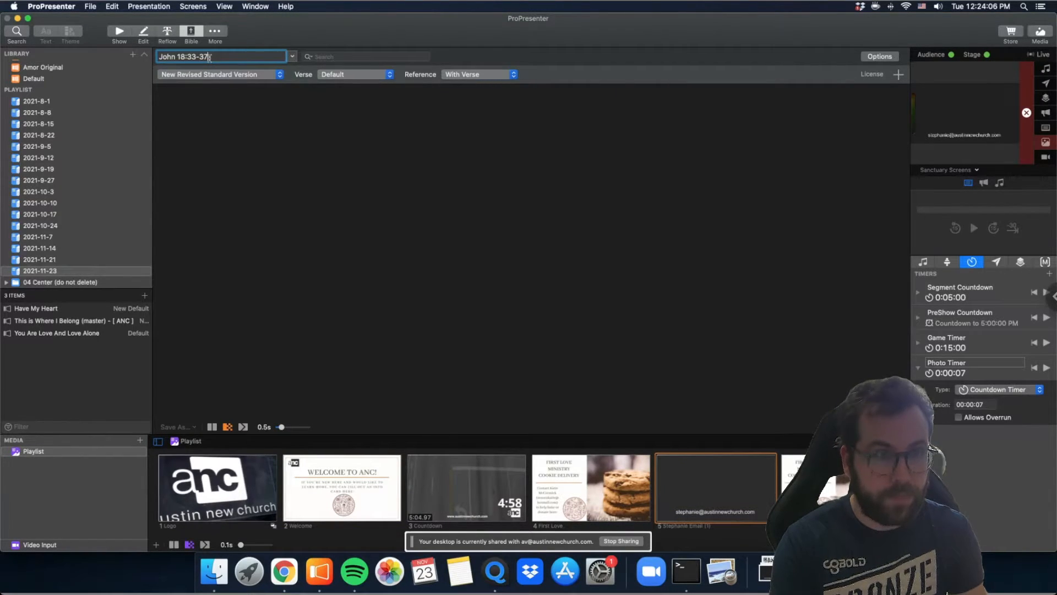
pyautogui.press('Return')
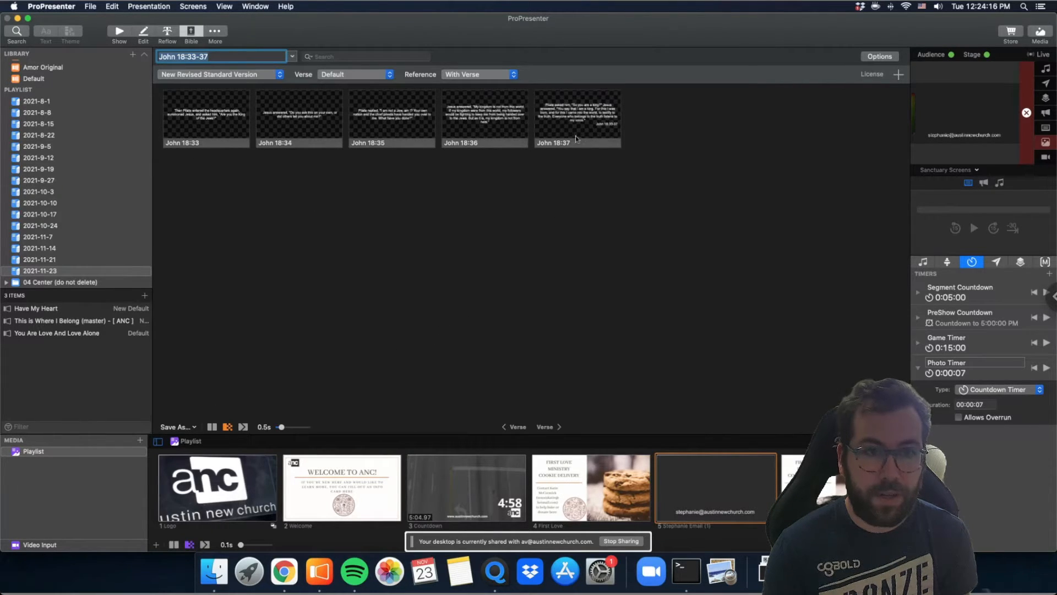
# Save the John 18:33-37 verse slides to the 2021-11-23 playlist and open that playlist
pyautogui.click(178, 430)
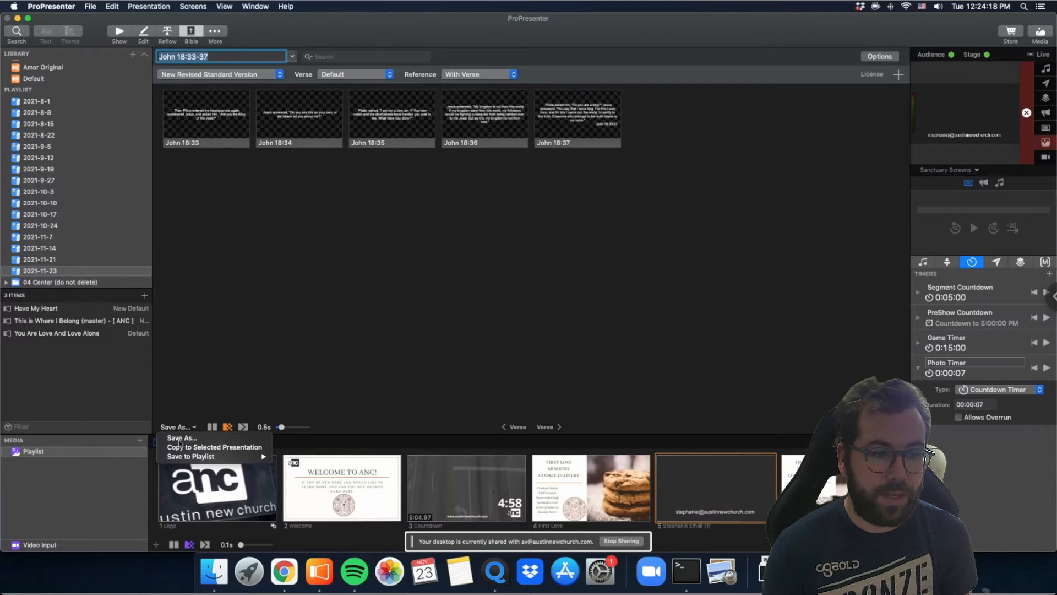
pyautogui.moveTo(187, 458)
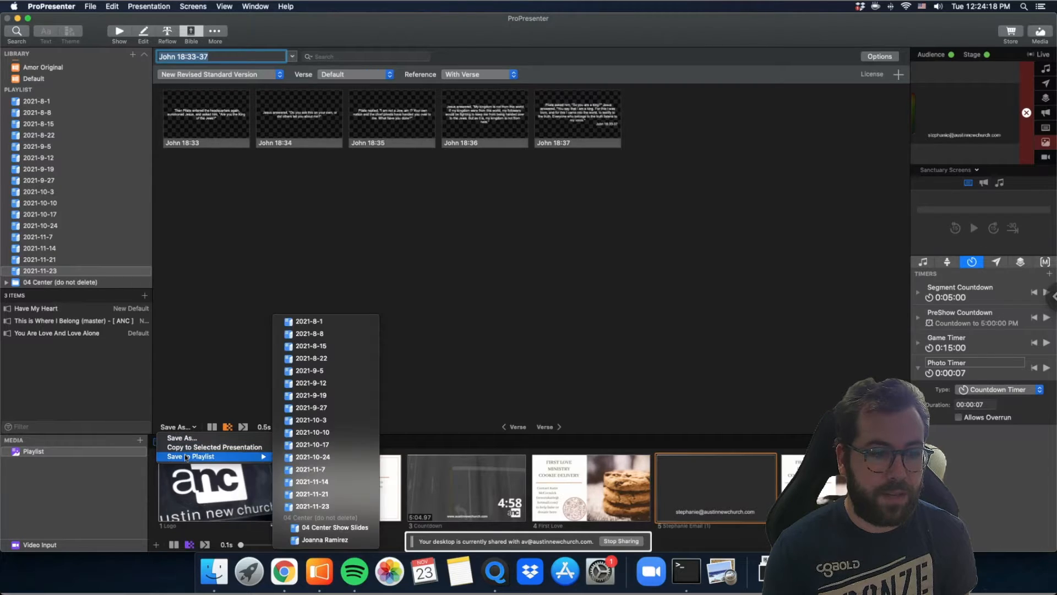
pyautogui.click(324, 506)
pyautogui.click(38, 273)
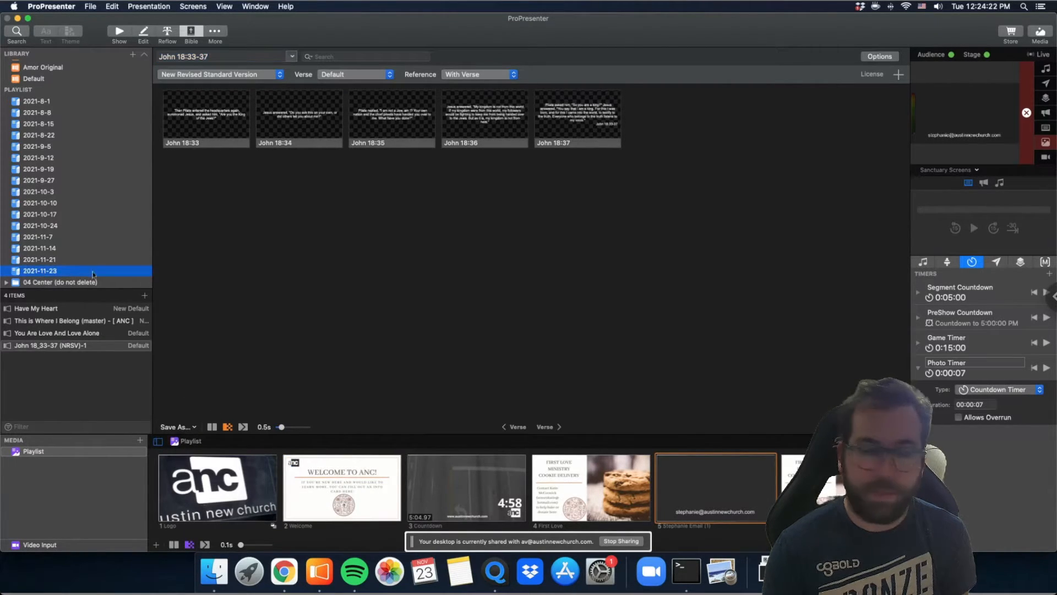
# Select the John 18_33-37 (NRSV)-1 presentation in the playlist and display its slides in the Show view
pyautogui.click(62, 336)
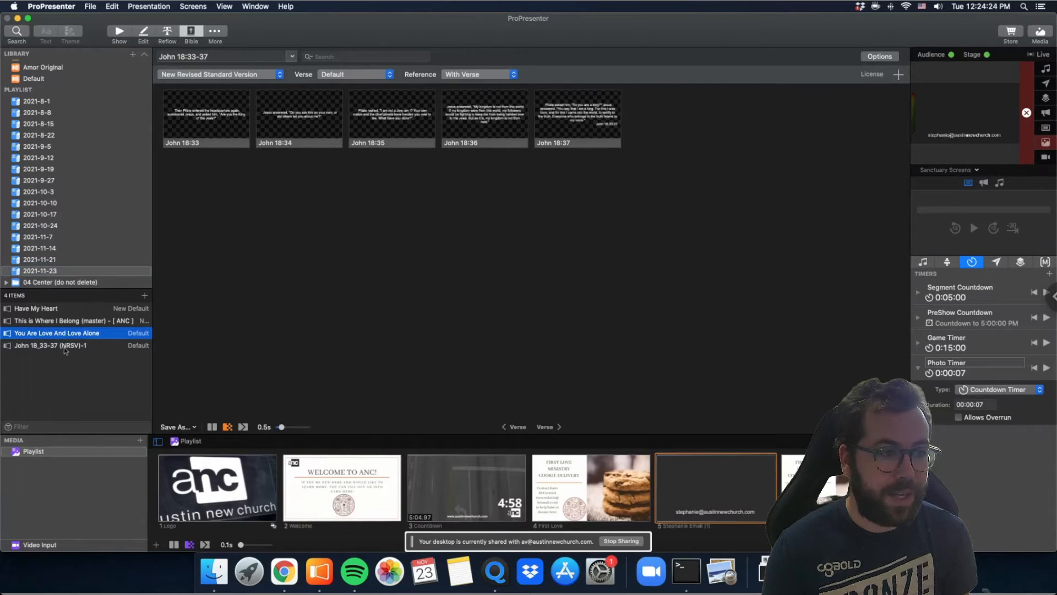
pyautogui.click(63, 347)
pyautogui.click(118, 33)
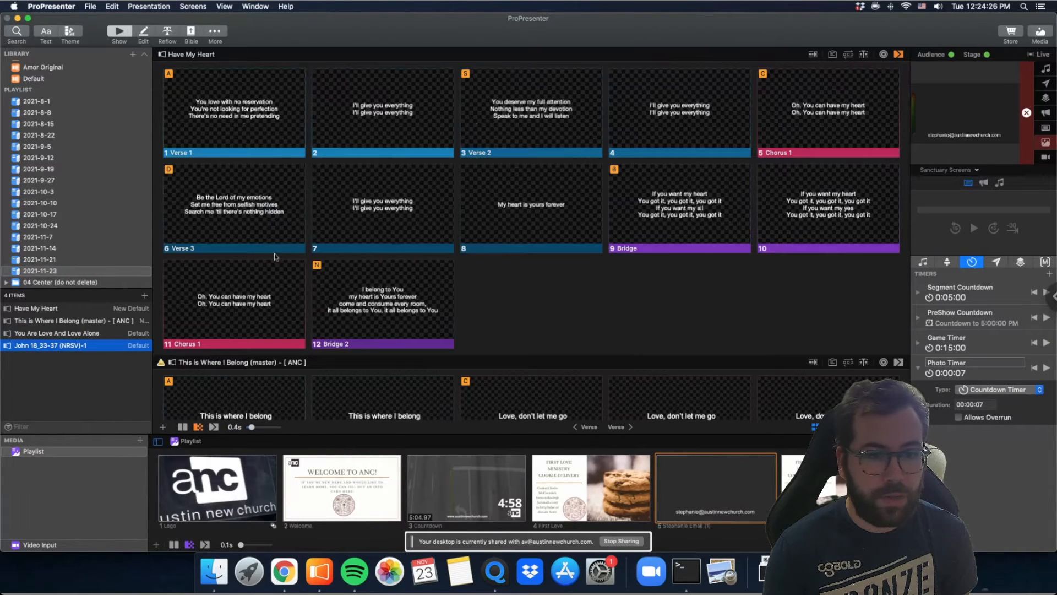
pyautogui.scroll(-5, 284, 257)
pyautogui.scroll(-15, 311, 256)
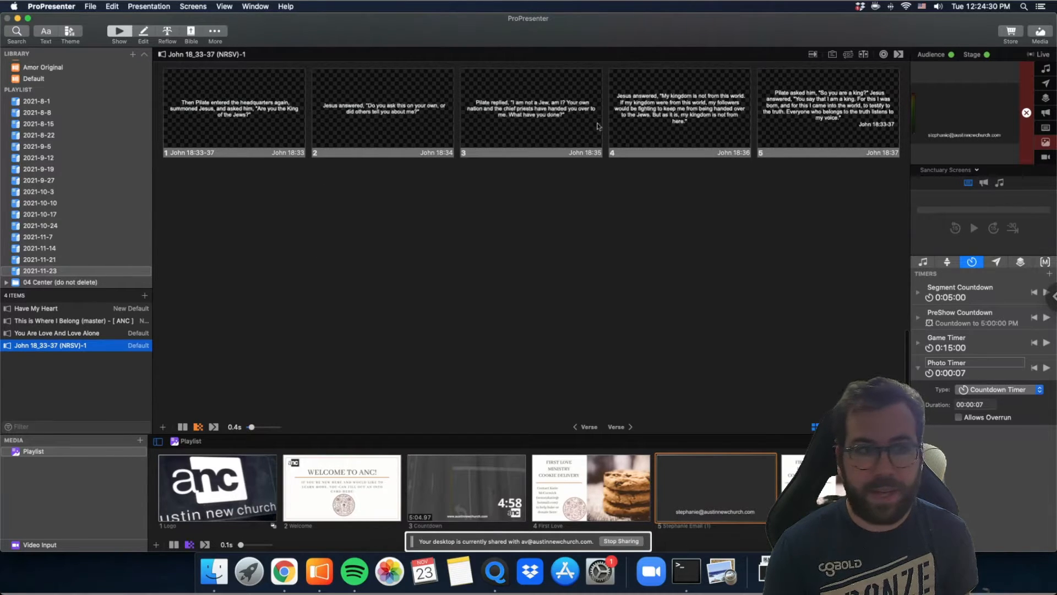
# Send the John 18:33 slide live, and view the John 18 presentation and Have My Heart in the Reflow Editor
pyautogui.click(242, 119)
pyautogui.press('super+3')
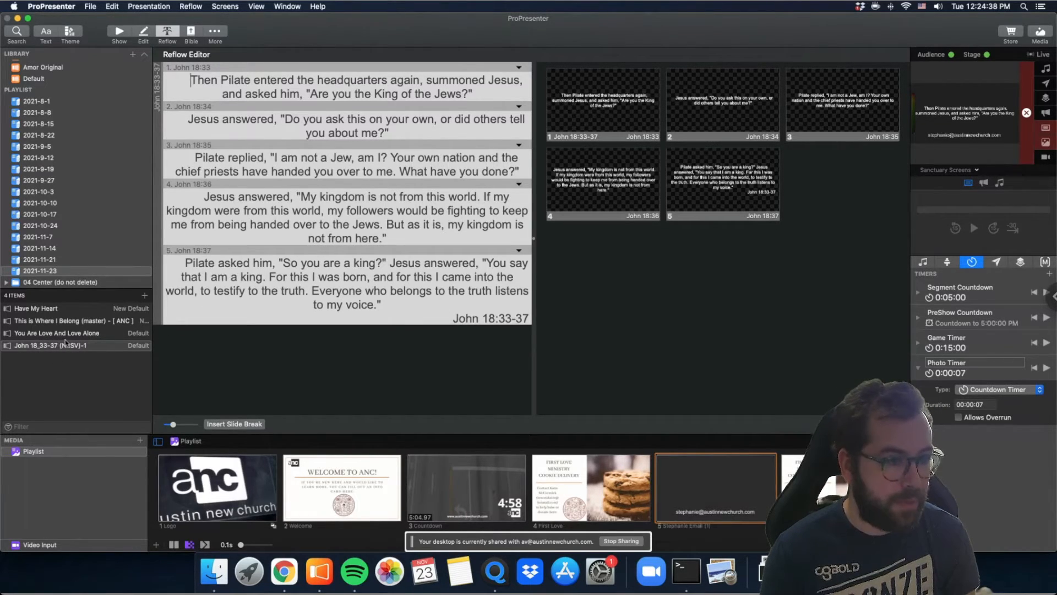
pyautogui.click(61, 309)
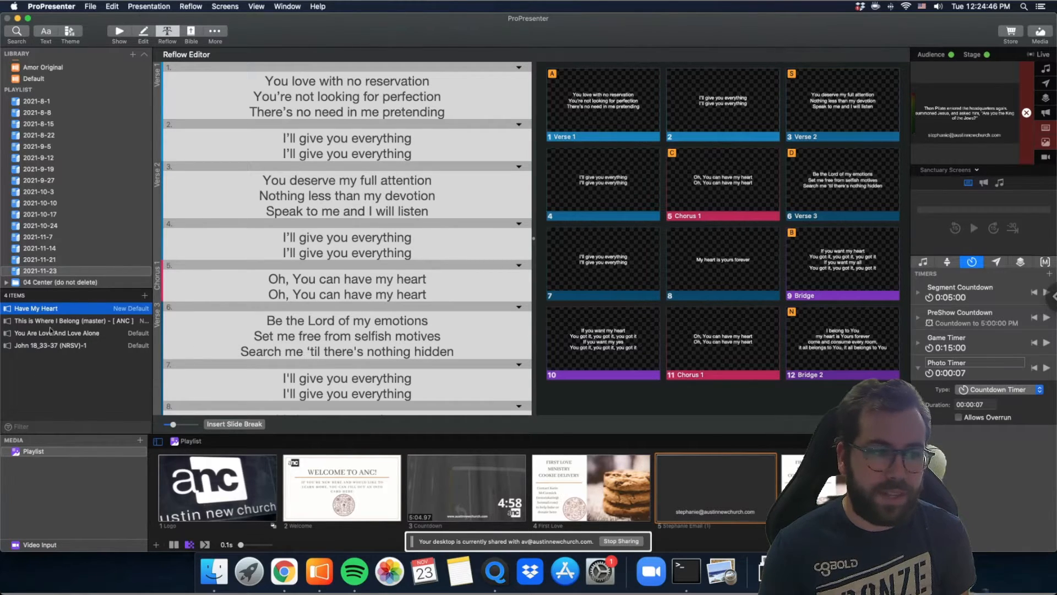
# Check the order in Planning Center in Chrome, and add Lord's Prayer from ProPresenter's New Default library to the 2021-11-23 playlist
pyautogui.click(284, 572)
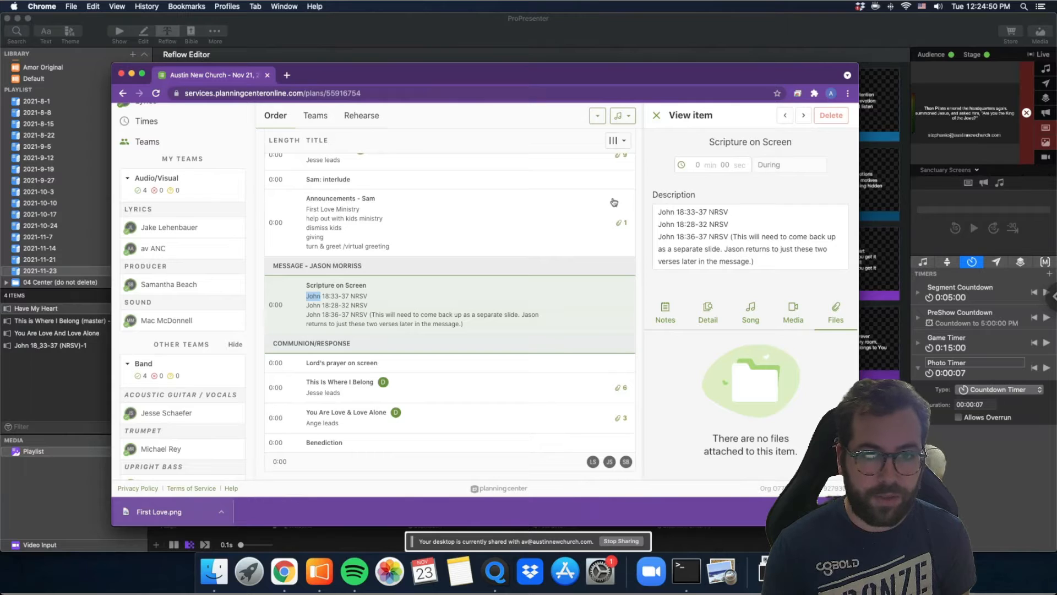
pyautogui.click(72, 369)
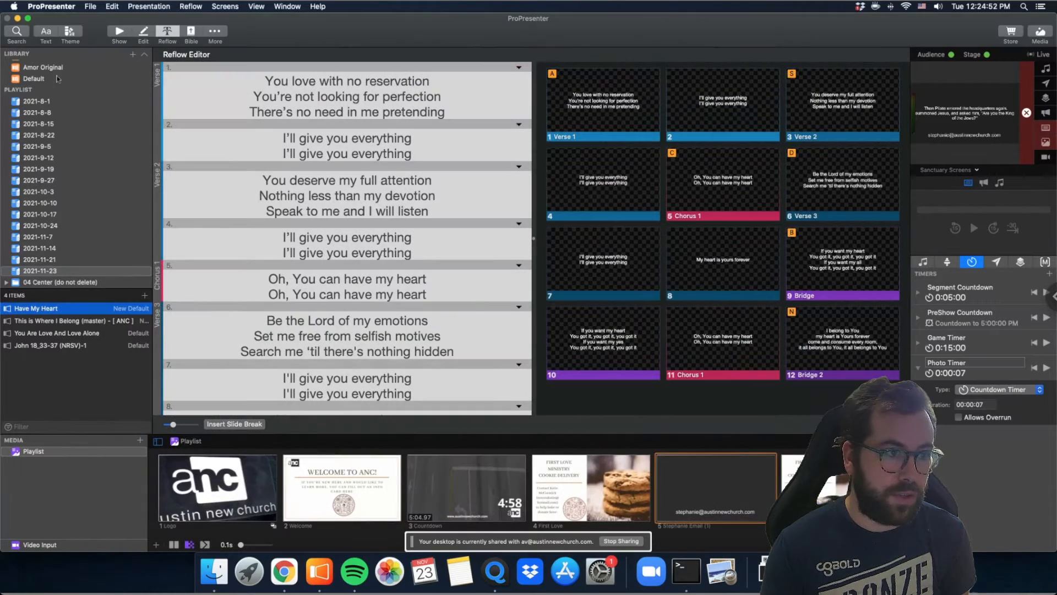
pyautogui.scroll(1, 51, 91)
pyautogui.click(47, 67)
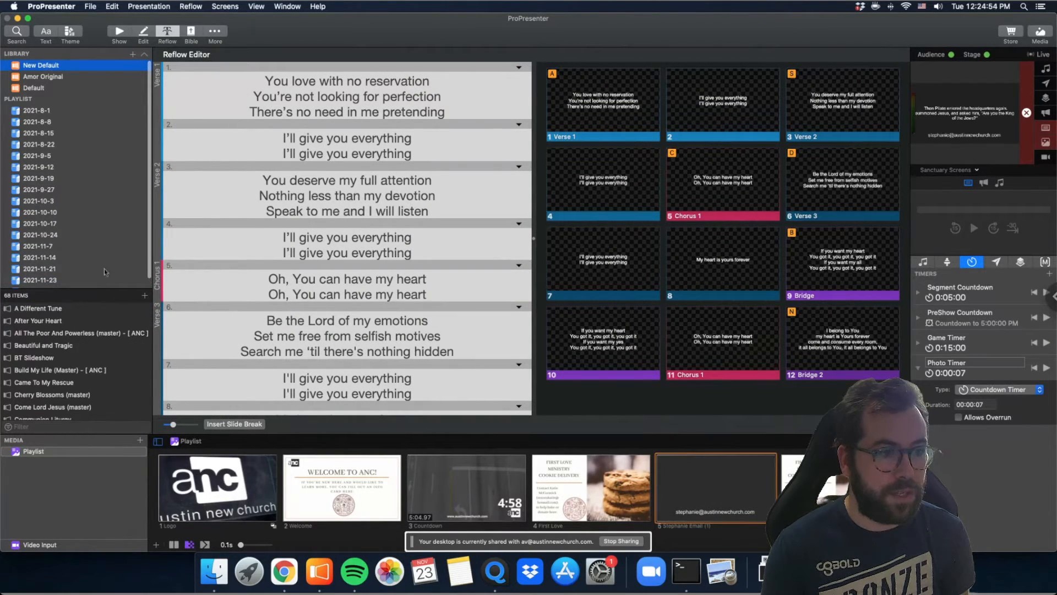
pyautogui.scroll(-10, 103, 354)
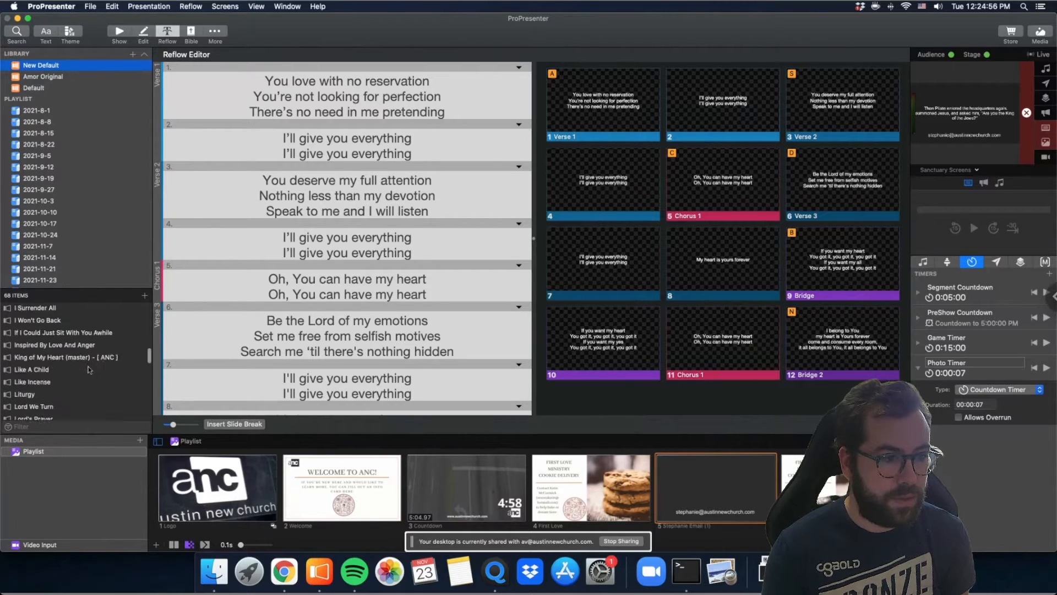
pyautogui.click(44, 280)
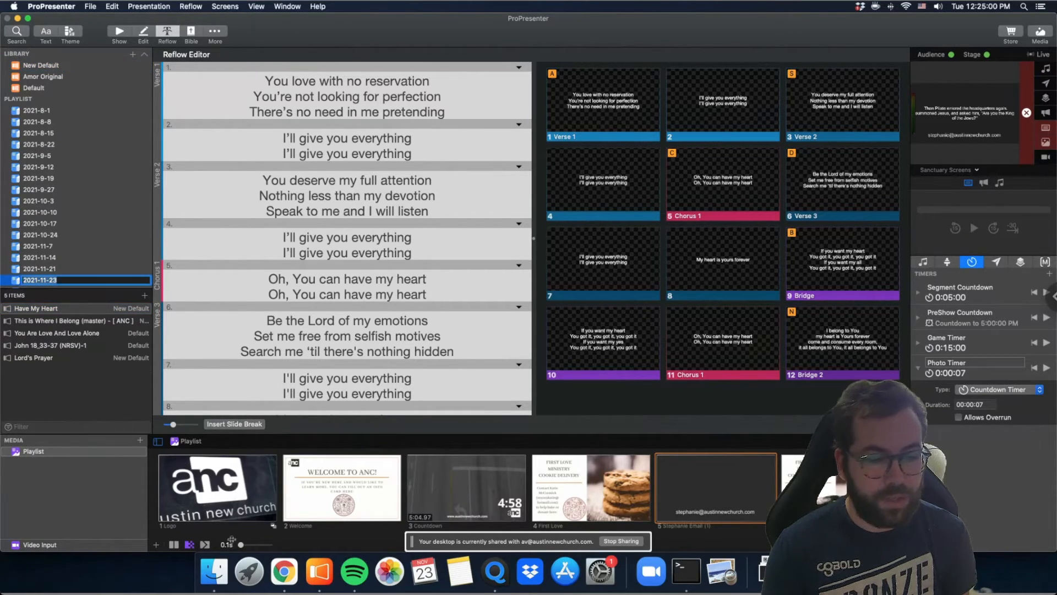
# Switch to Planning Center in Chrome and review the order and the files attached to the Walk in and Announcements items
pyautogui.click(284, 573)
pyautogui.scroll(5, 617, 201)
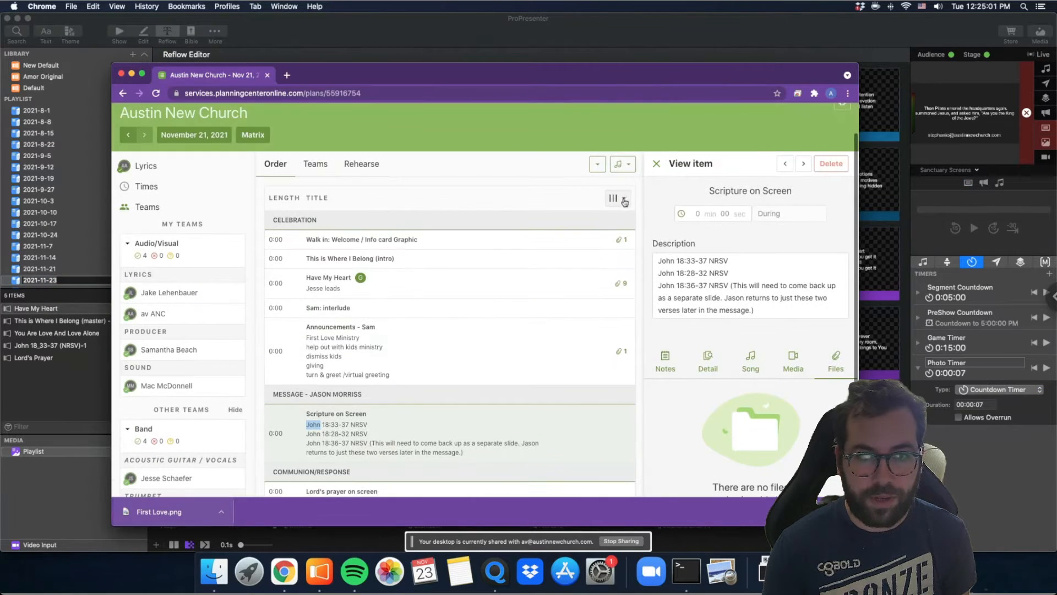
pyautogui.click(624, 242)
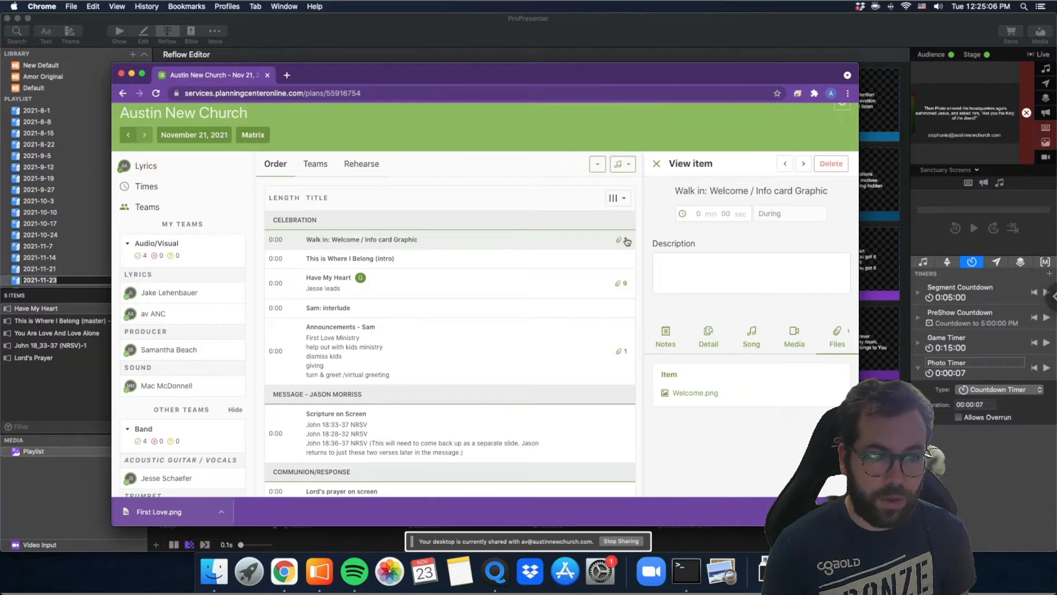
pyautogui.scroll(-2, 608, 352)
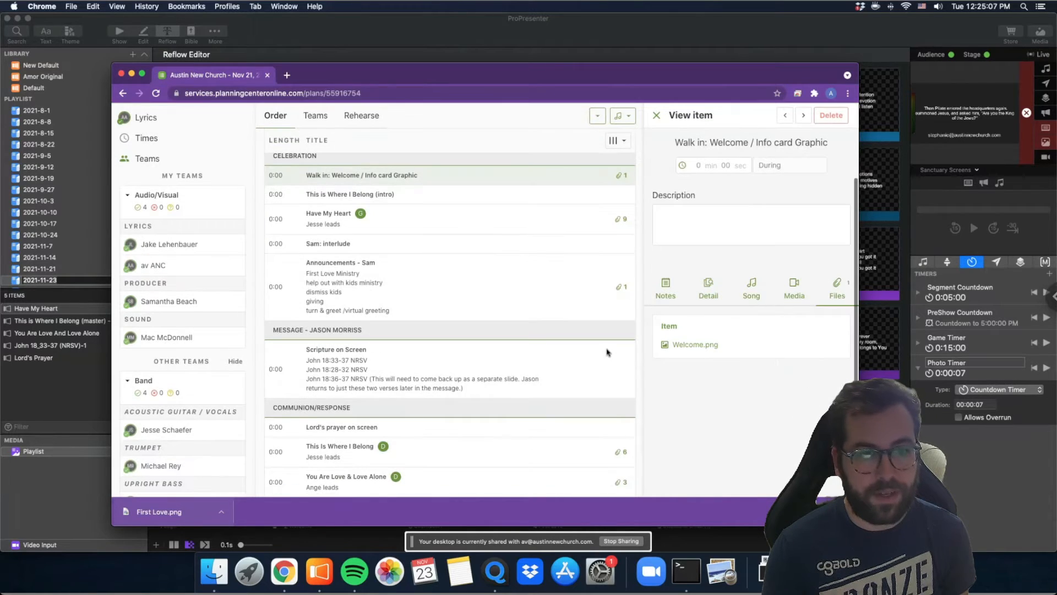
pyautogui.click(624, 287)
pyautogui.scroll(-3, 521, 331)
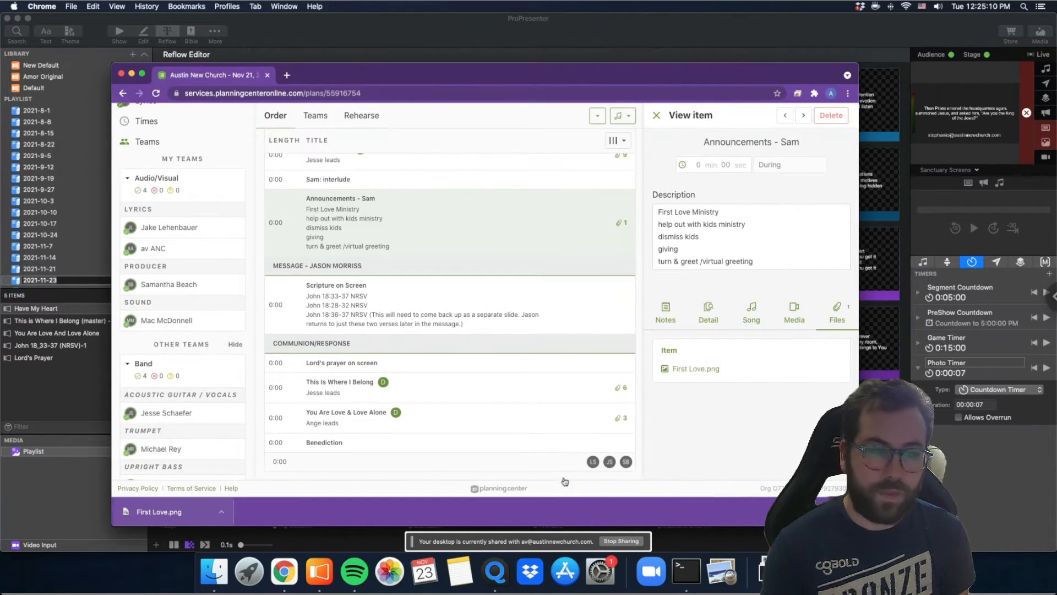
# Return to ProPresenter's Show view and review the playlist's slides through the John 18 and Lord's Prayer presentations
pyautogui.click(51, 405)
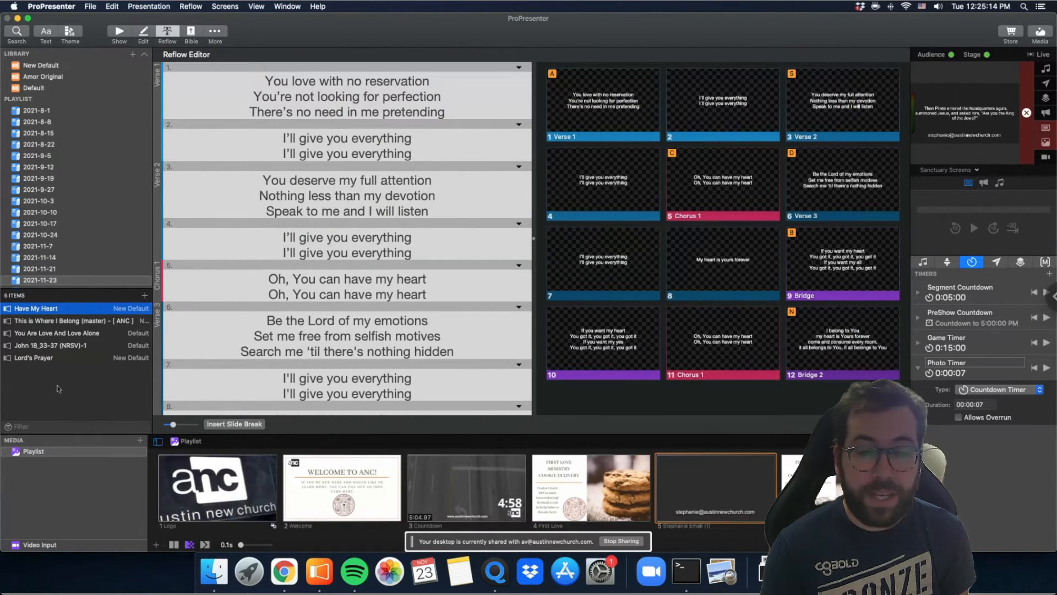
pyautogui.click(119, 32)
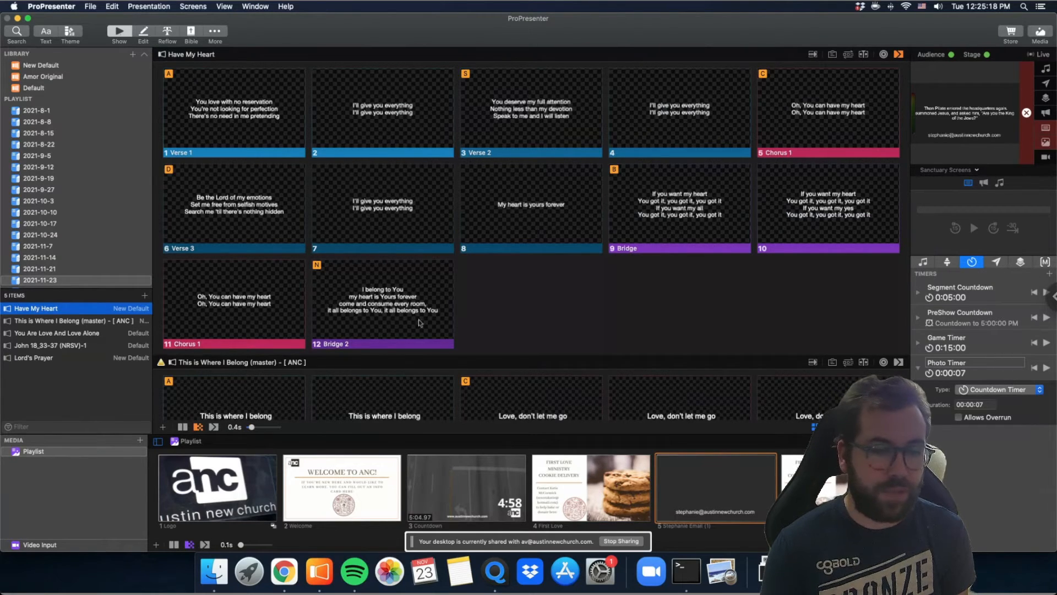
pyautogui.scroll(-15, 419, 322)
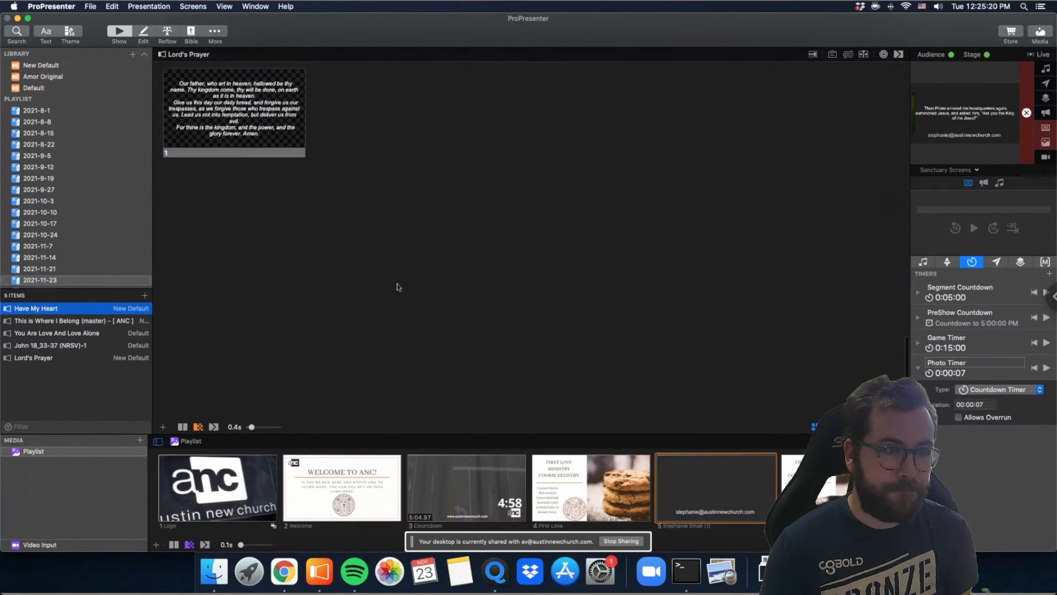
pyautogui.scroll(2, 405, 295)
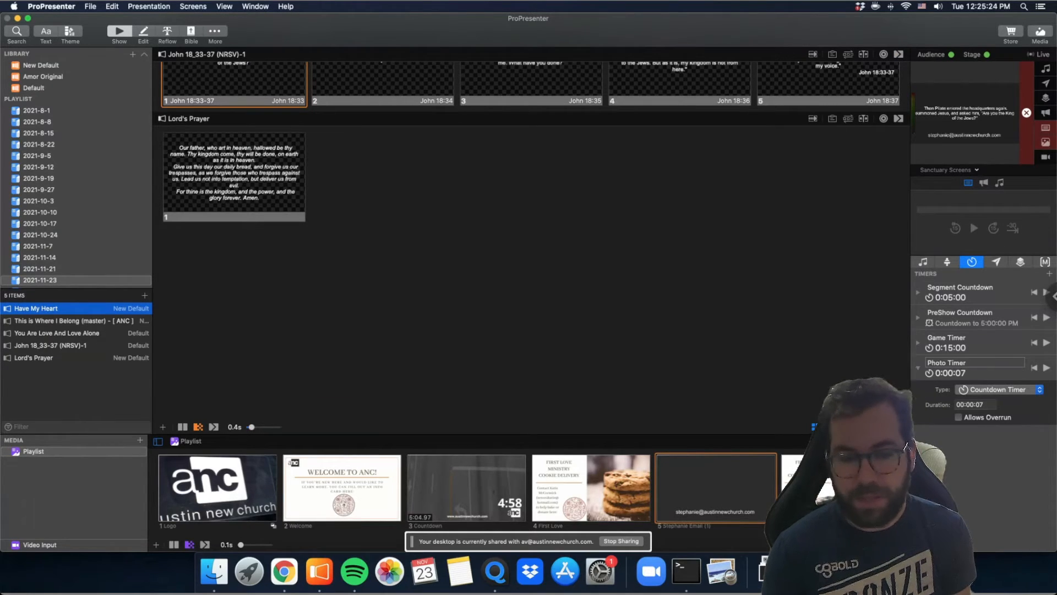
pyautogui.scroll(2, 426, 334)
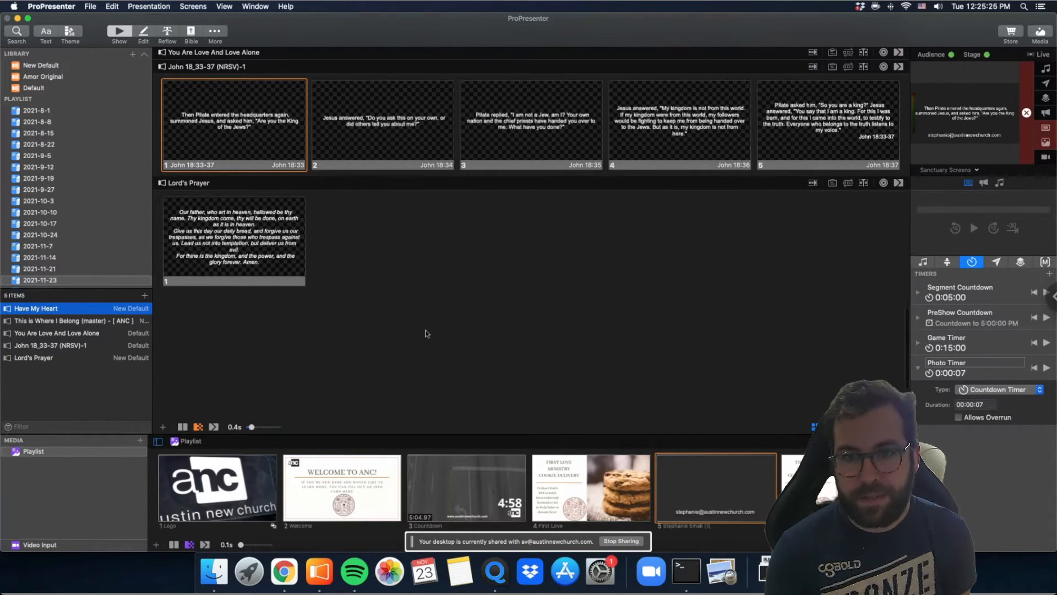
pyautogui.scroll(2, 426, 334)
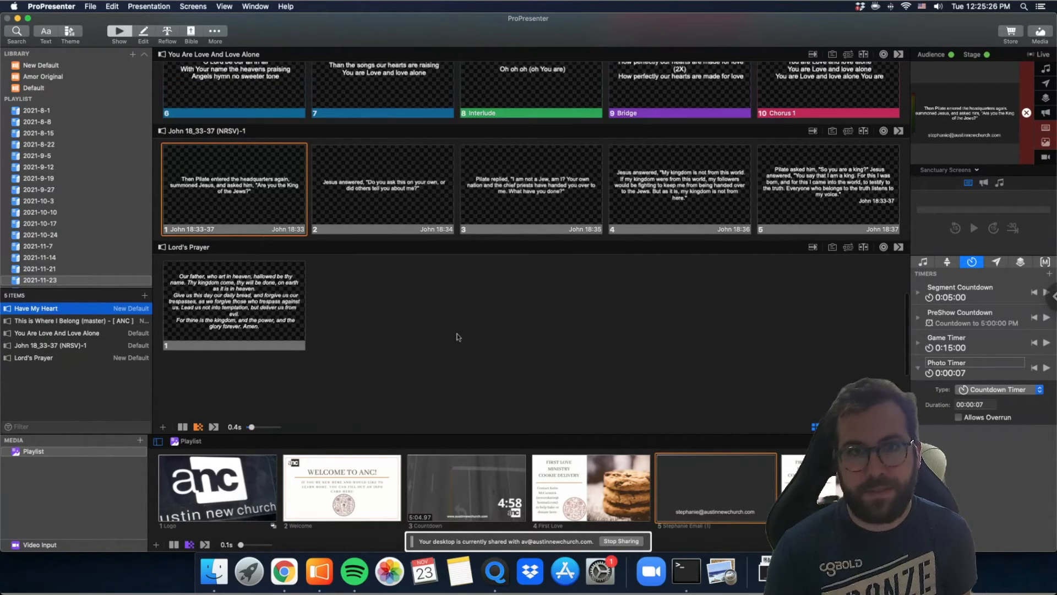
# Add a Go to Next timer with a duration of 5 s to all five John 18 slides
pyautogui.rightClick(286, 174)
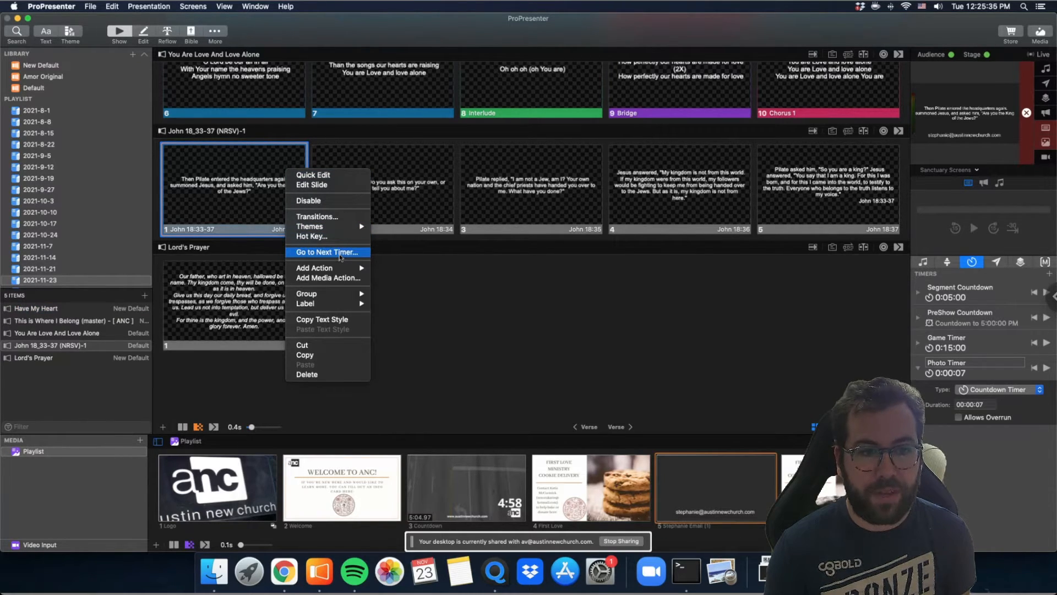
pyautogui.click(826, 191)
pyautogui.keyDown('shift'); pyautogui.click(826, 192); pyautogui.keyUp('shift')
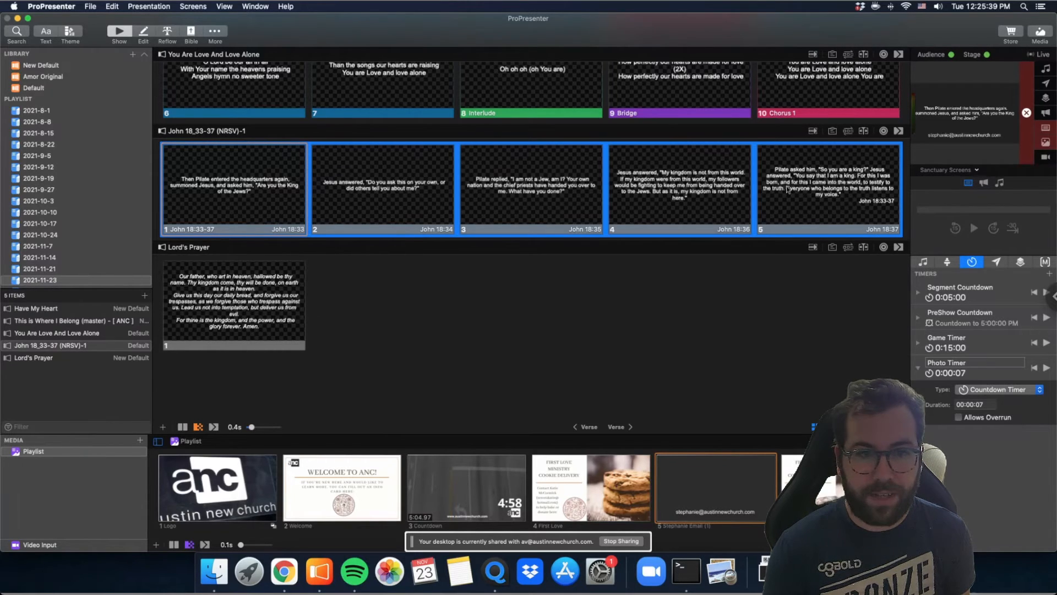
pyautogui.rightClick(229, 188)
pyautogui.click(268, 270)
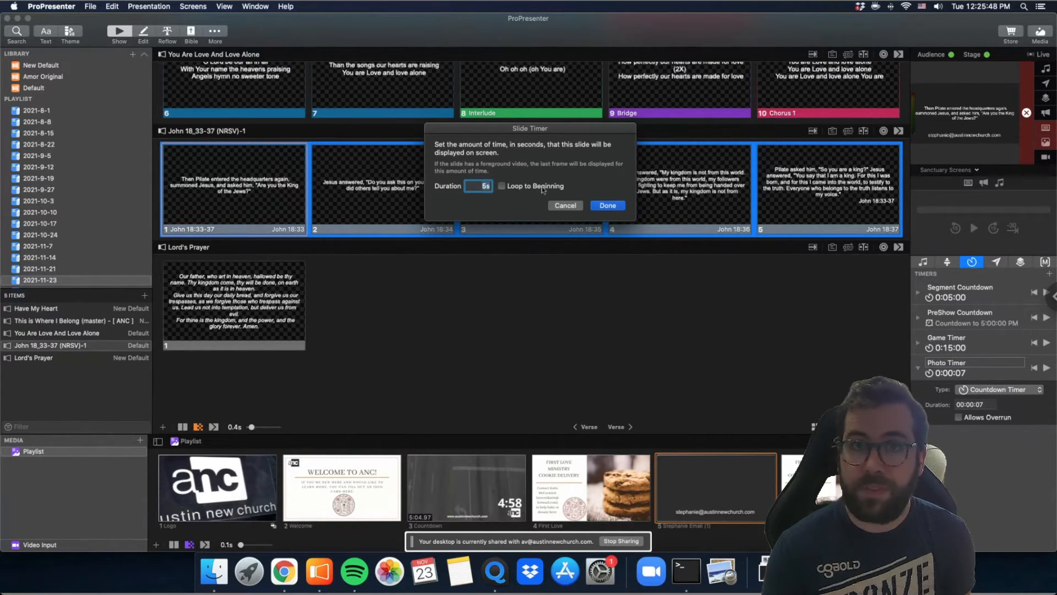
pyautogui.click(612, 206)
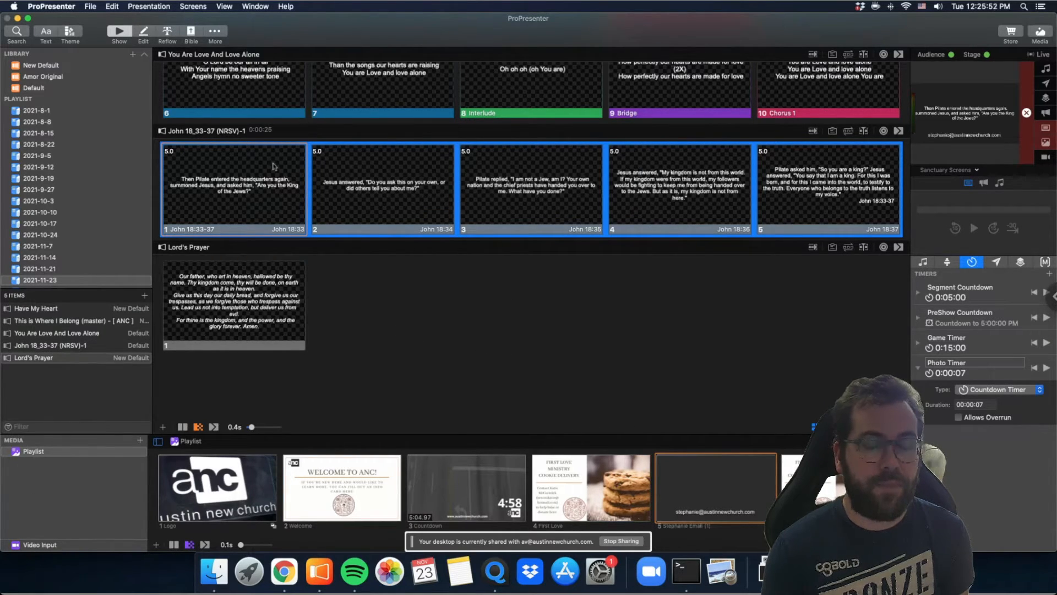
# Show the final You Are Love And Love Alone chorus without background media, and play the timed John 18 slides live from the first verse
pyautogui.scroll(3, 273, 167)
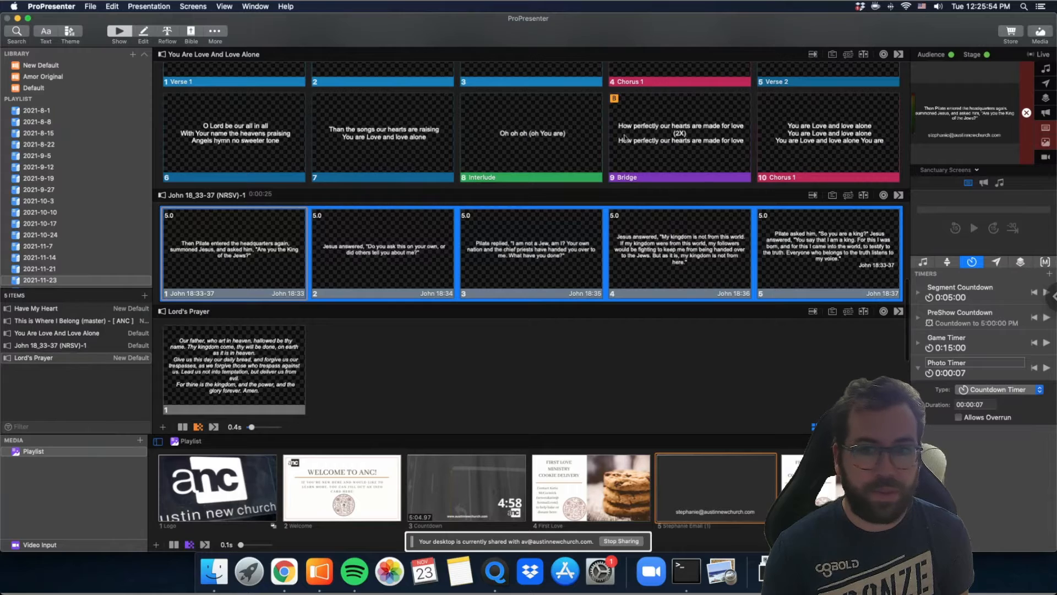
pyautogui.click(836, 134)
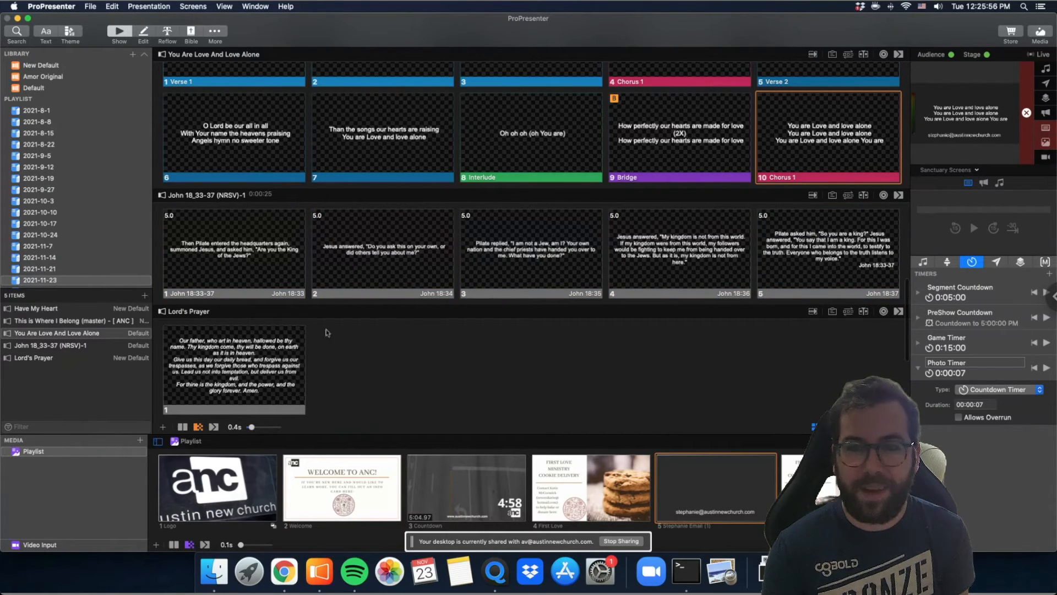
pyautogui.click(1046, 142)
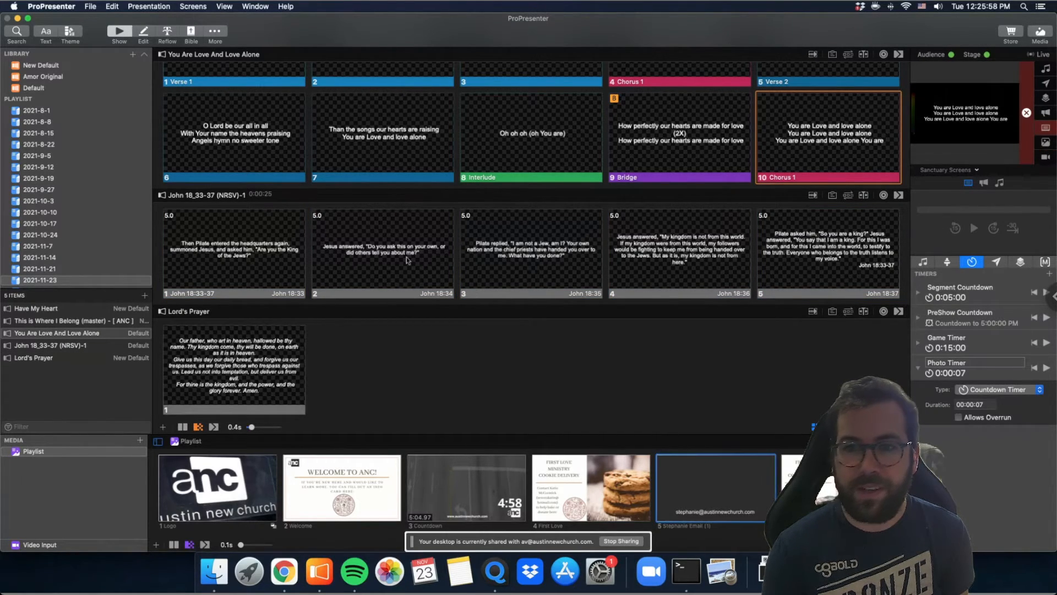
pyautogui.click(242, 260)
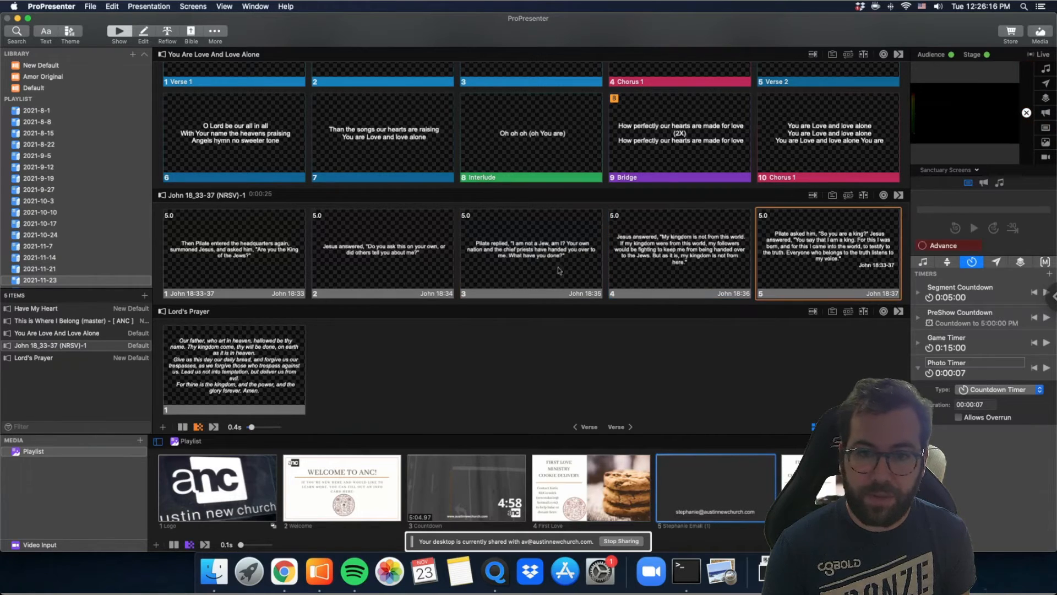
# Remove the Go to Next timers from all five John 18 slides
pyautogui.keyDown('shift'); pyautogui.click(243, 260); pyautogui.keyUp('shift')
pyautogui.rightClick(243, 259)
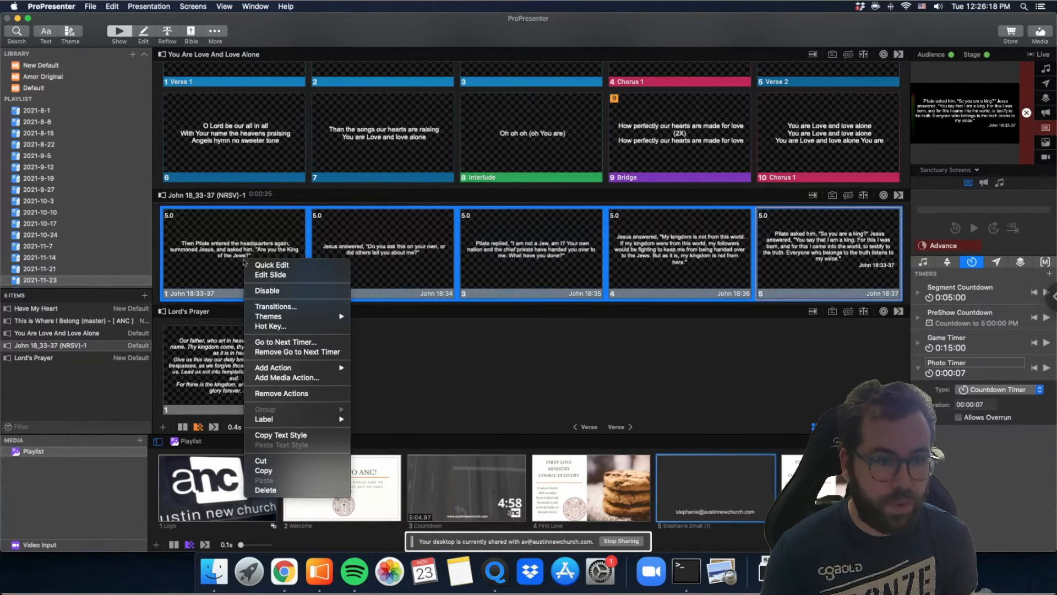
pyautogui.click(319, 353)
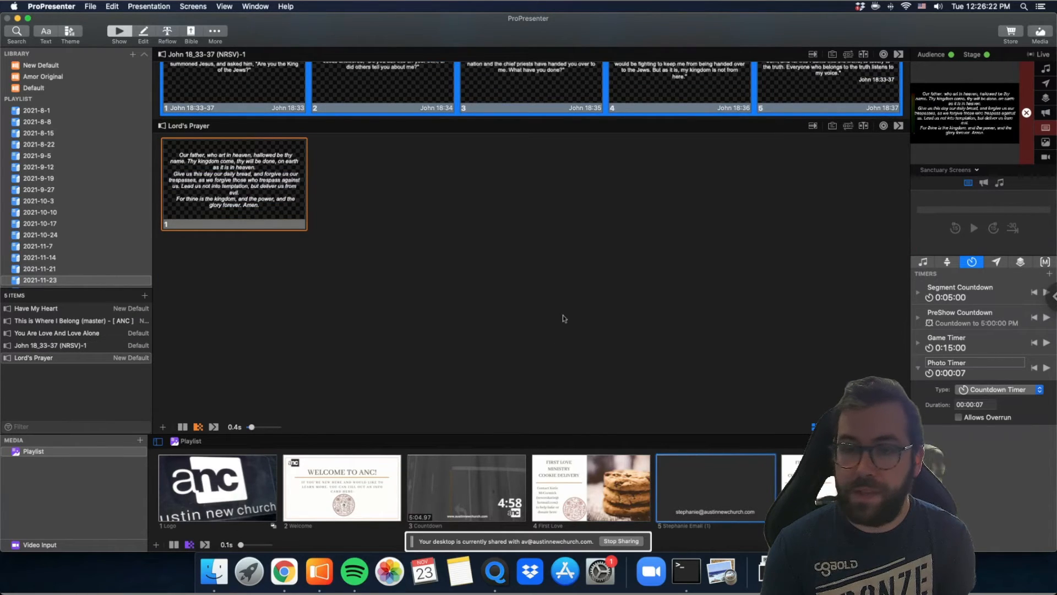
# Clear all layers from the live output
pyautogui.scroll(5, 563, 316)
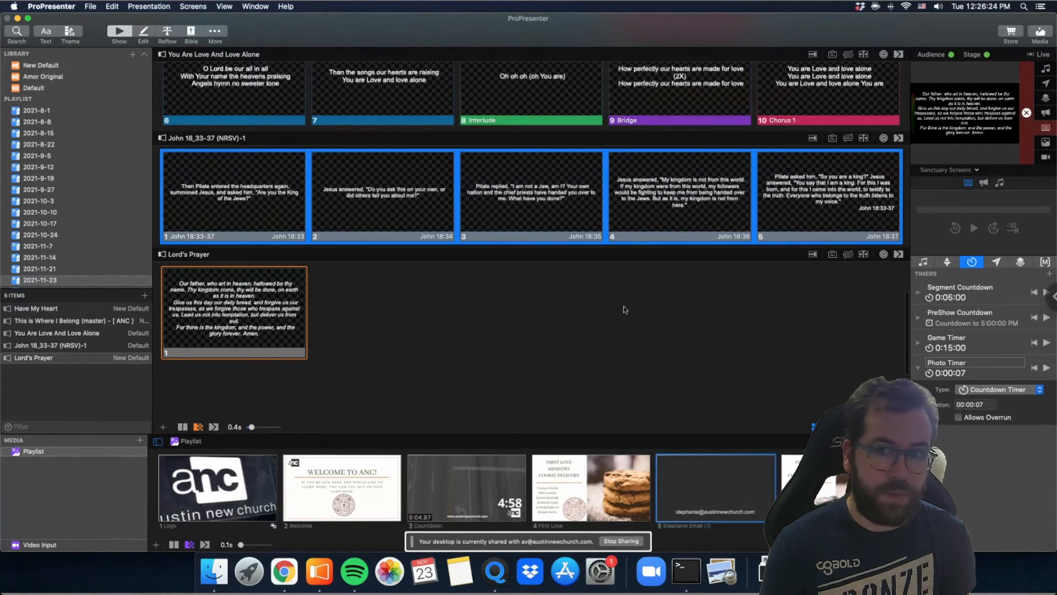
pyautogui.click(1028, 114)
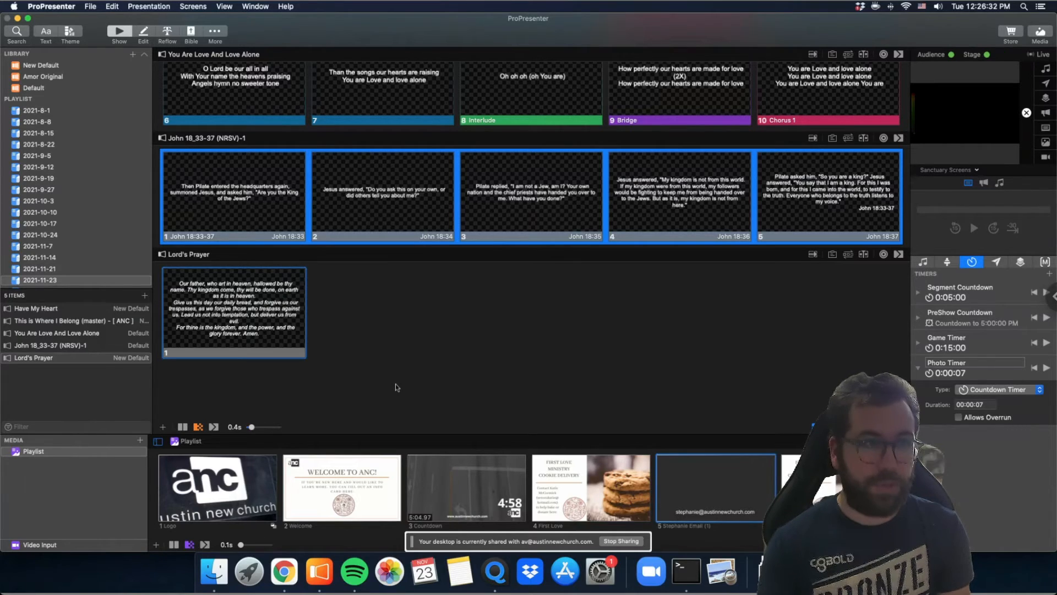
# Open the screen configuration and examine the Wirecast Lower Thirds output's hardware and alpha key settings
pyautogui.click(194, 7)
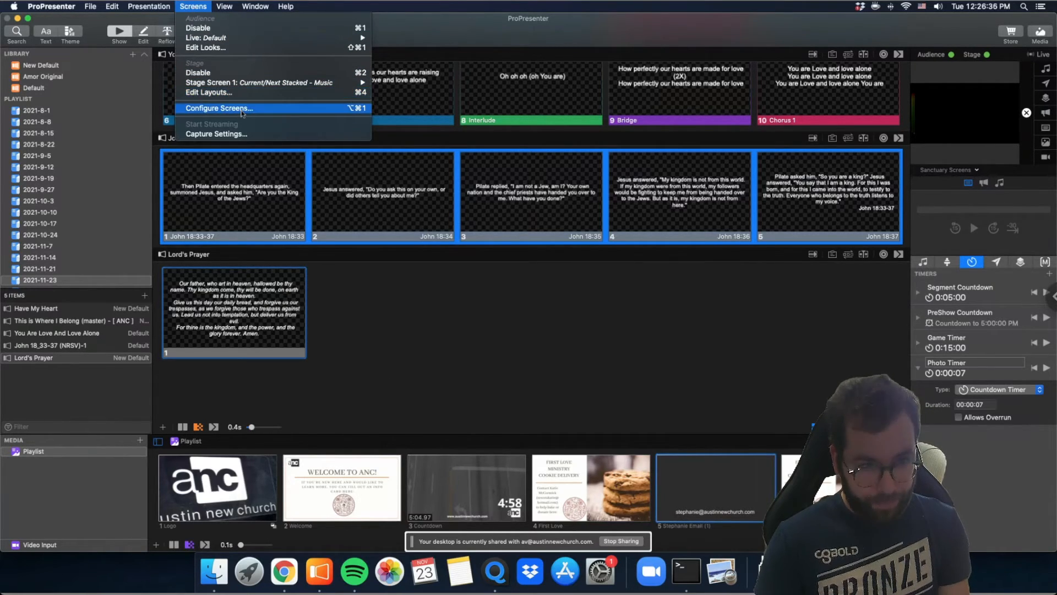
pyautogui.click(241, 111)
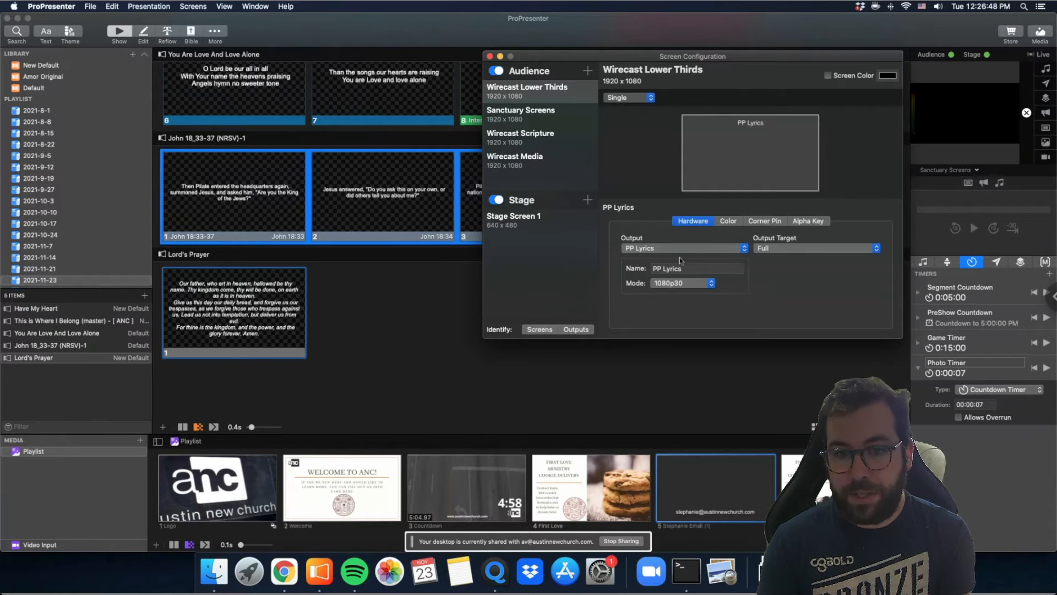
pyautogui.click(814, 225)
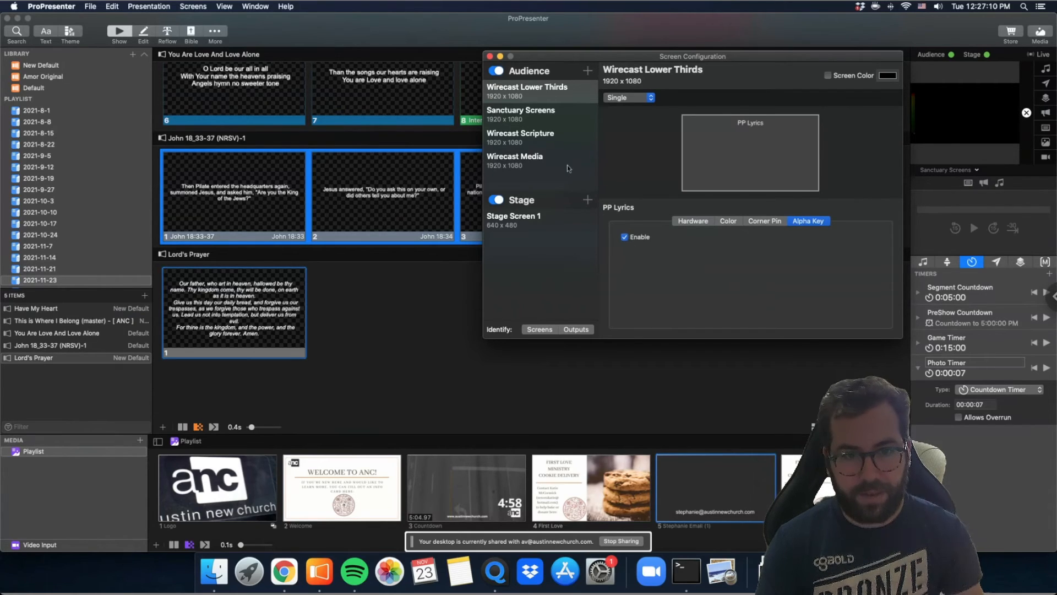
# Examine the alpha key and hardware settings of Wirecast Scripture and the hardware output of Wirecast Media
pyautogui.click(542, 145)
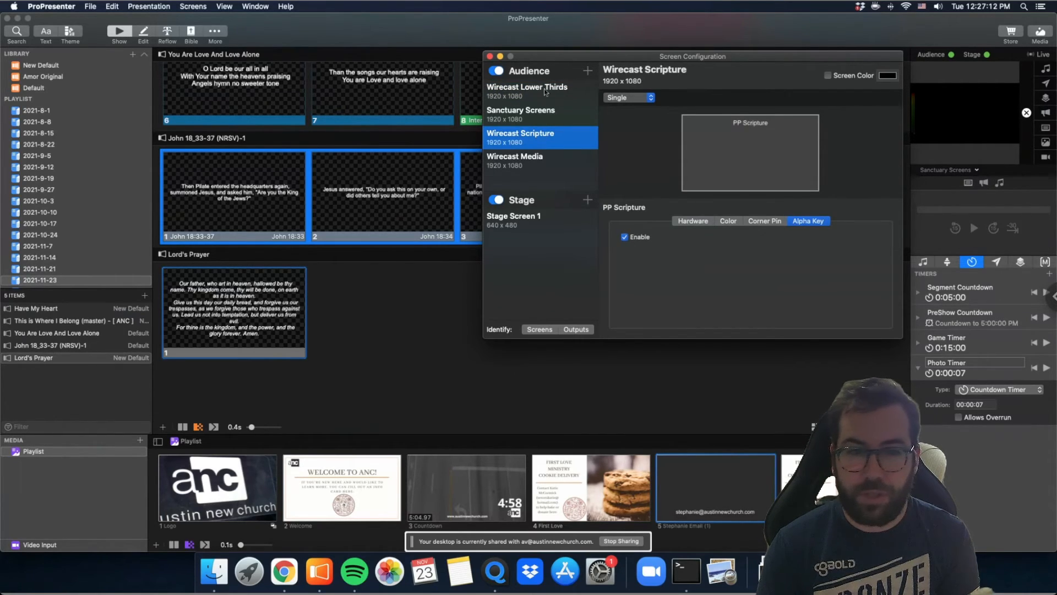
pyautogui.click(702, 222)
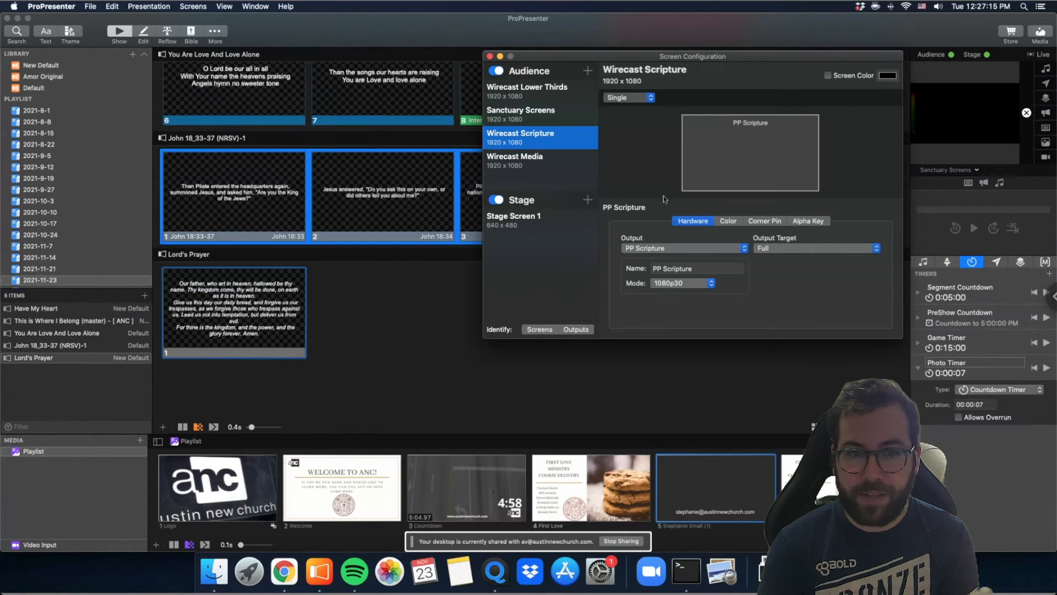
pyautogui.click(536, 165)
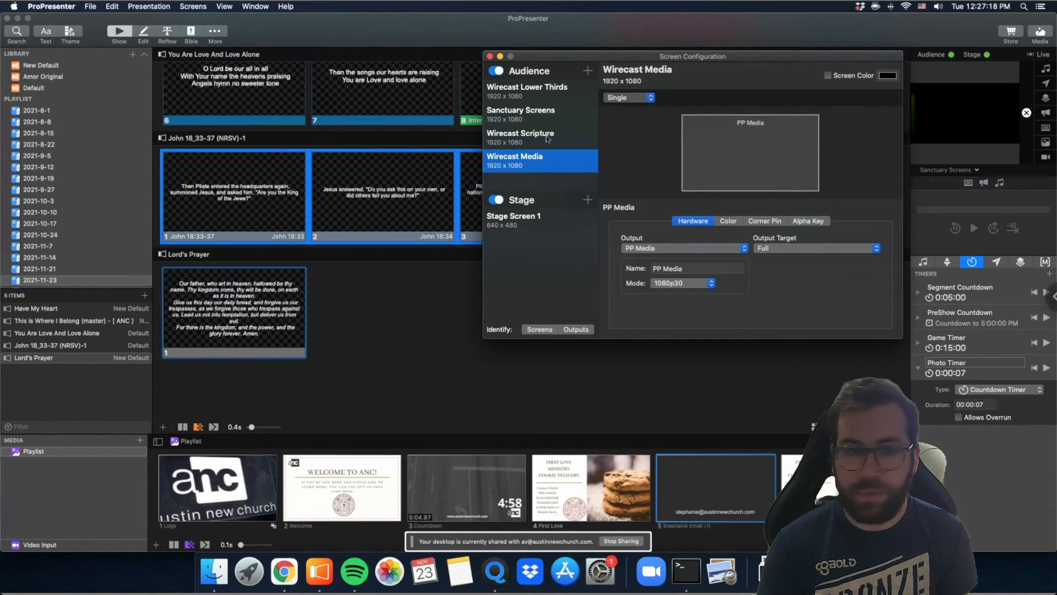
pyautogui.click(547, 138)
pyautogui.click(544, 161)
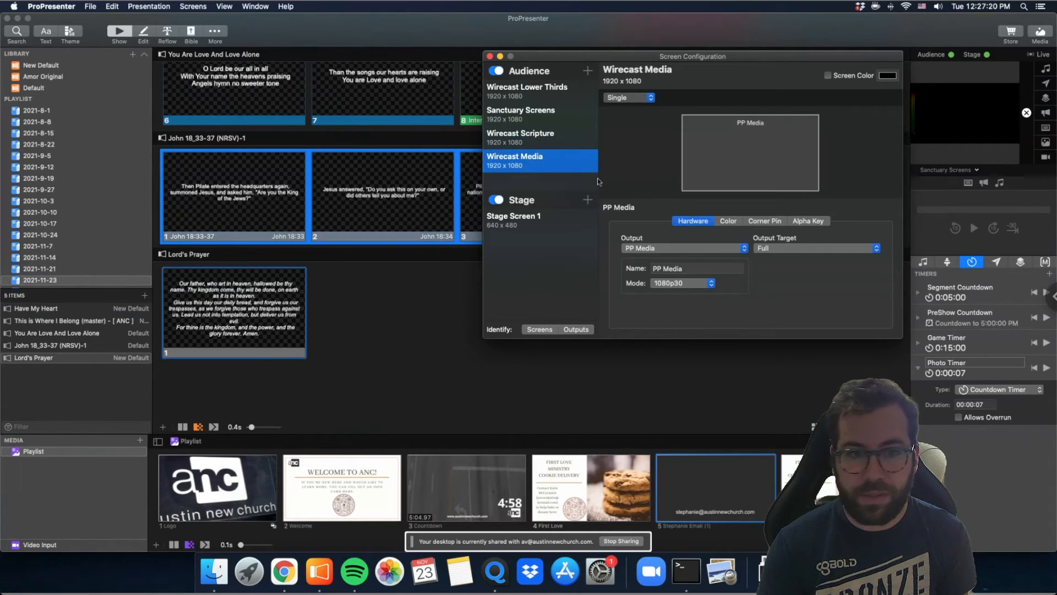
# Review the output types offered for a new audience screen, including the NDI outputs
pyautogui.click(588, 72)
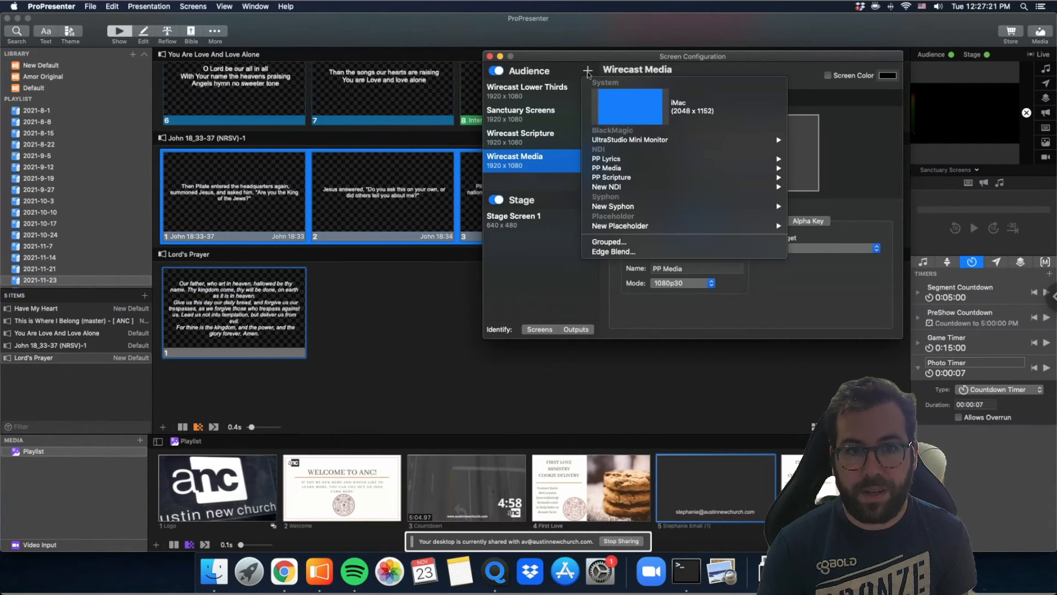
pyautogui.moveTo(648, 190)
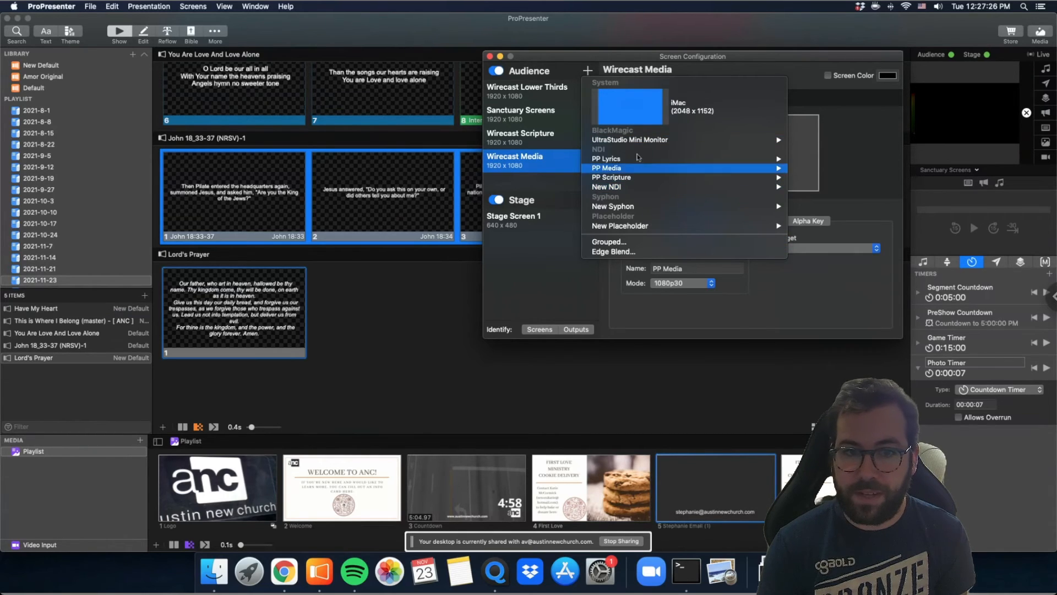
pyautogui.moveTo(638, 161)
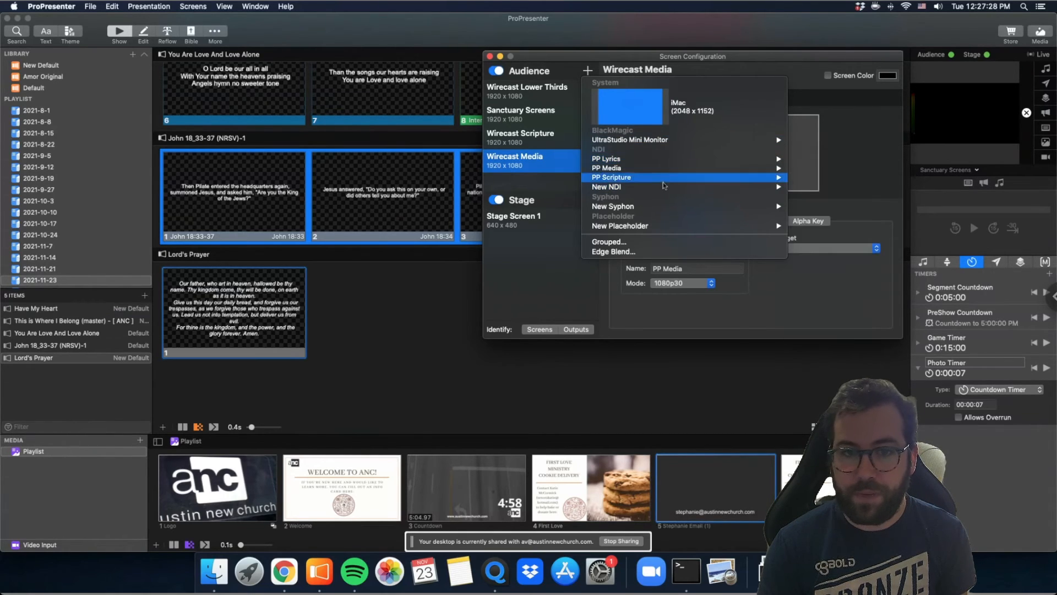
# Examine the Sanctuary Screens hardware output and the devices and video modes offered for it
pyautogui.click(537, 117)
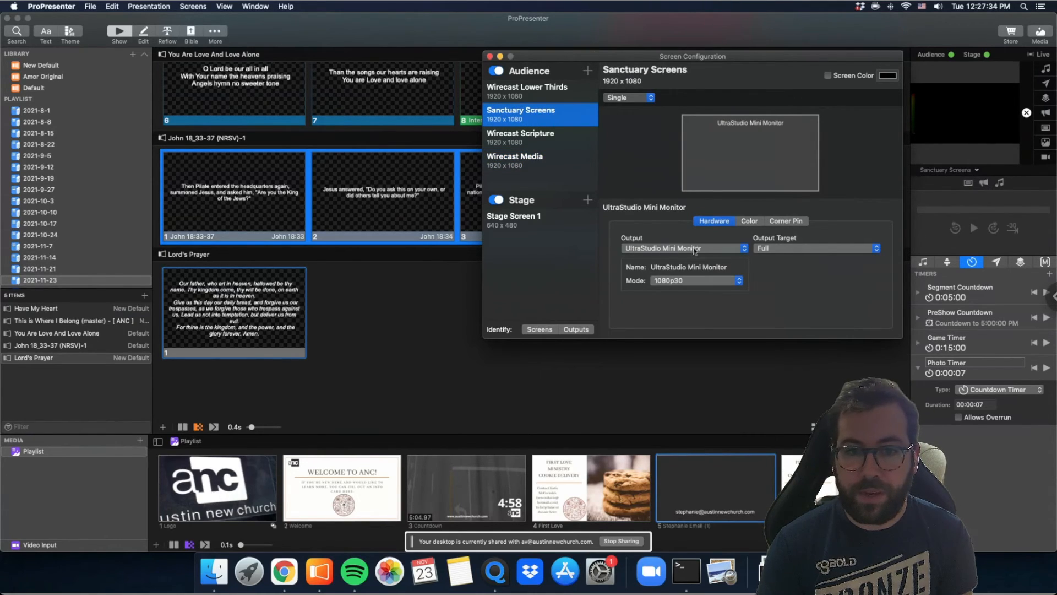
pyautogui.click(720, 250)
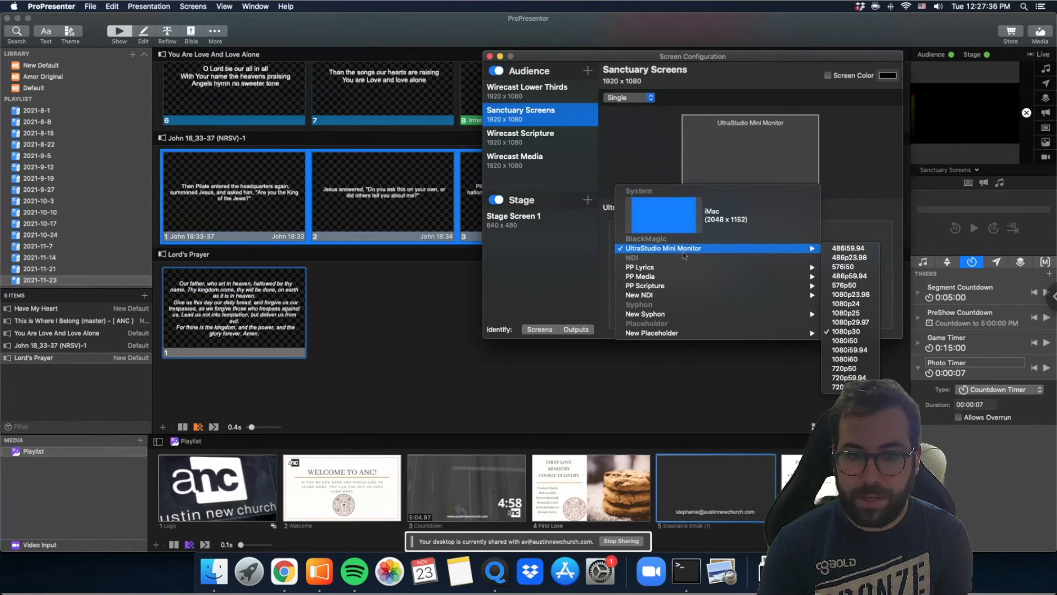
pyautogui.click(601, 245)
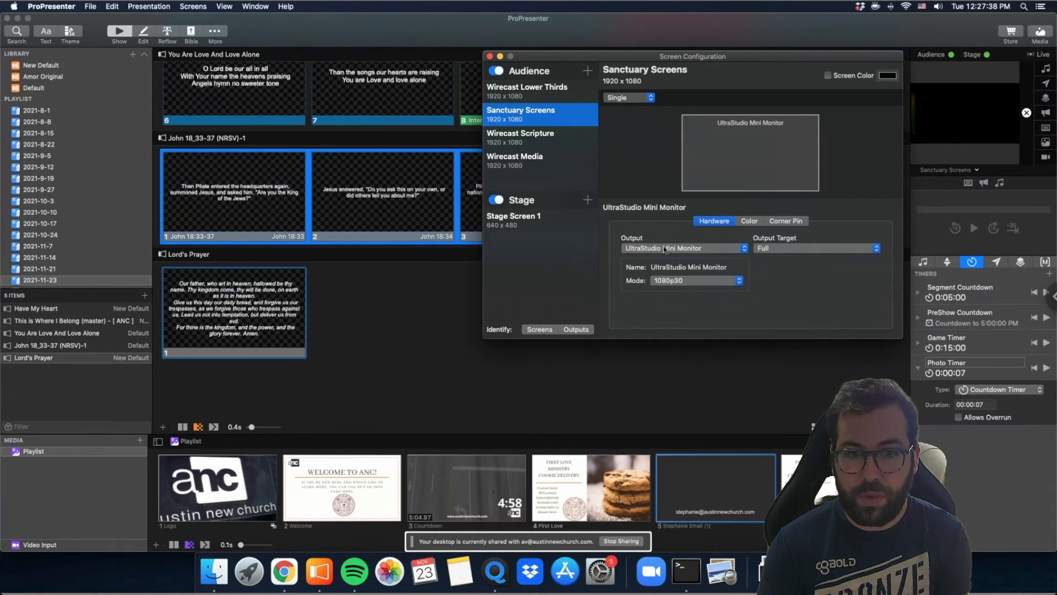
pyautogui.click(653, 248)
pyautogui.moveTo(653, 251)
pyautogui.click(858, 213)
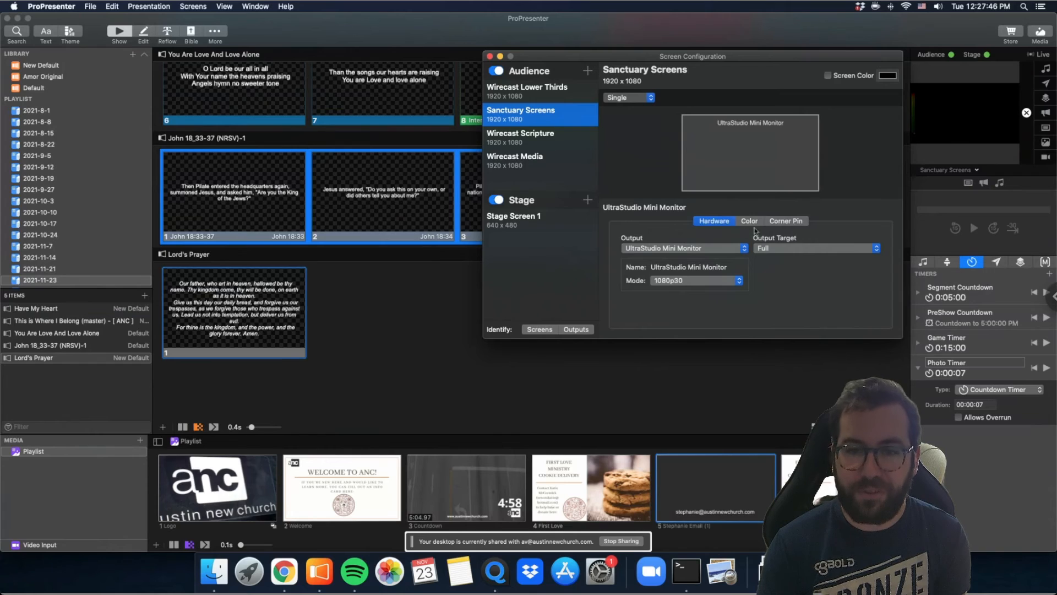
# Check the output target options for Sanctuary Screens, and close the screen configuration to return to the playlist's song slides
pyautogui.click(800, 249)
pyautogui.click(793, 248)
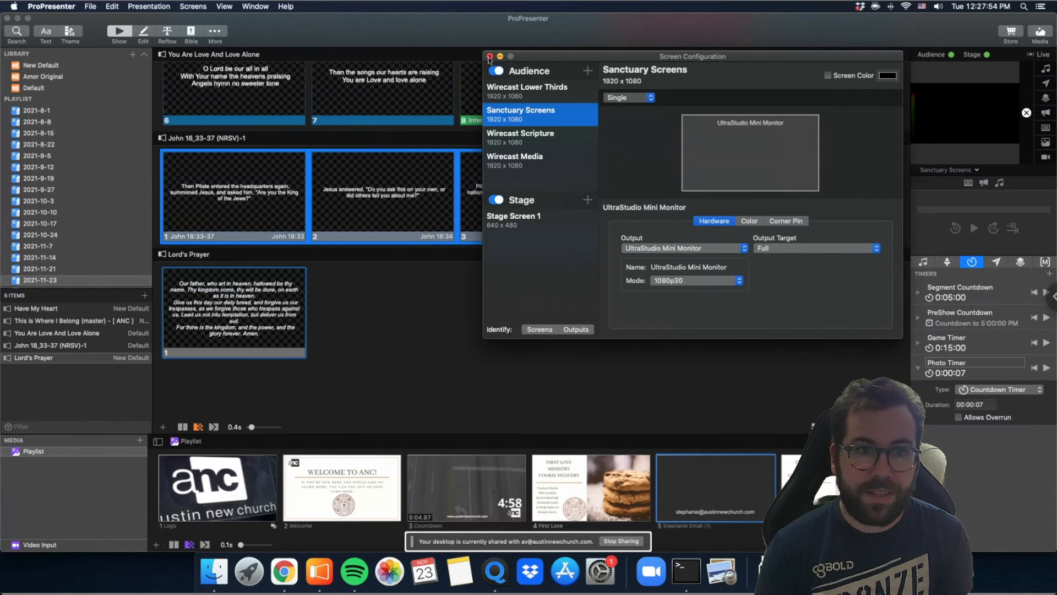
pyautogui.click(437, 315)
pyautogui.scroll(15, 422, 343)
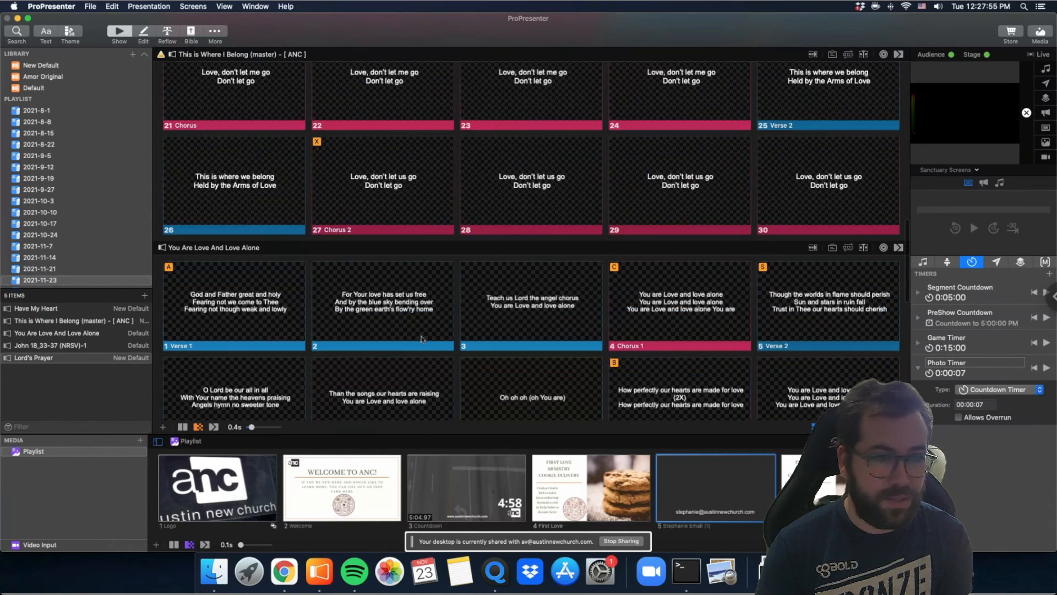